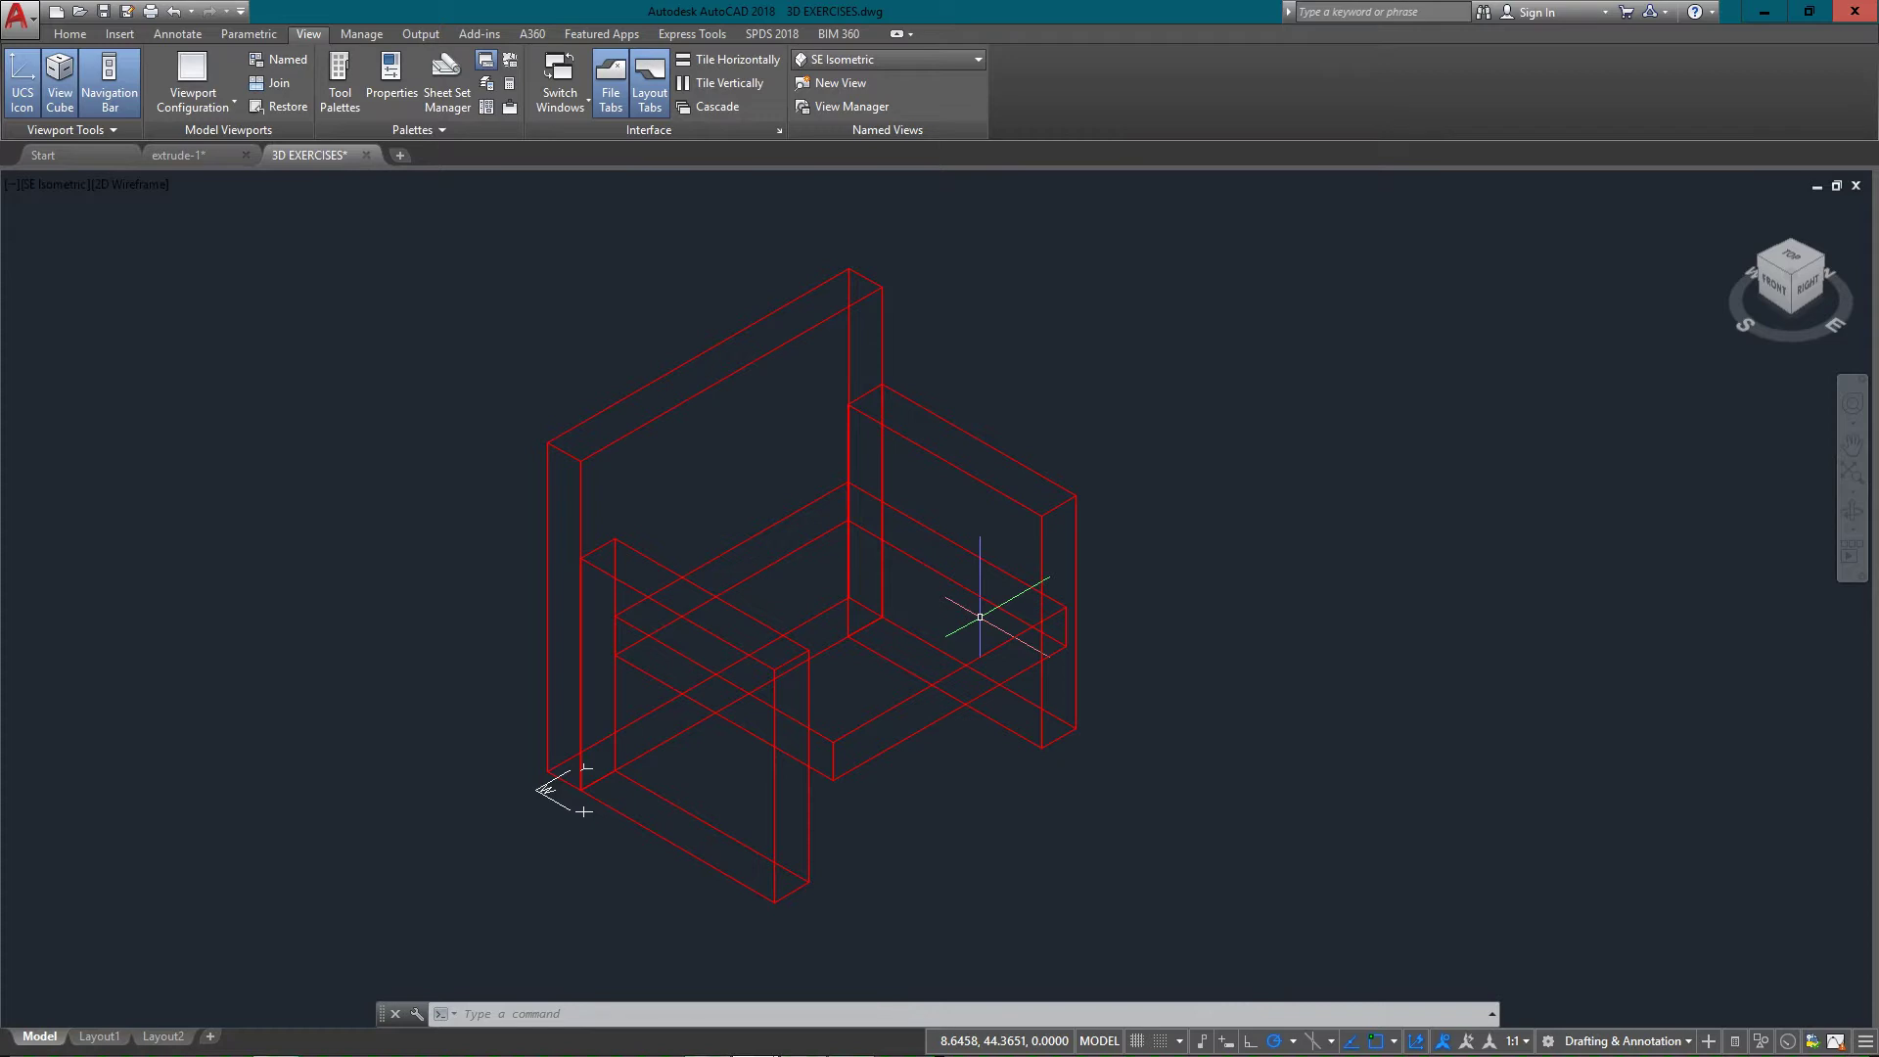
pyautogui.click(902, 734)
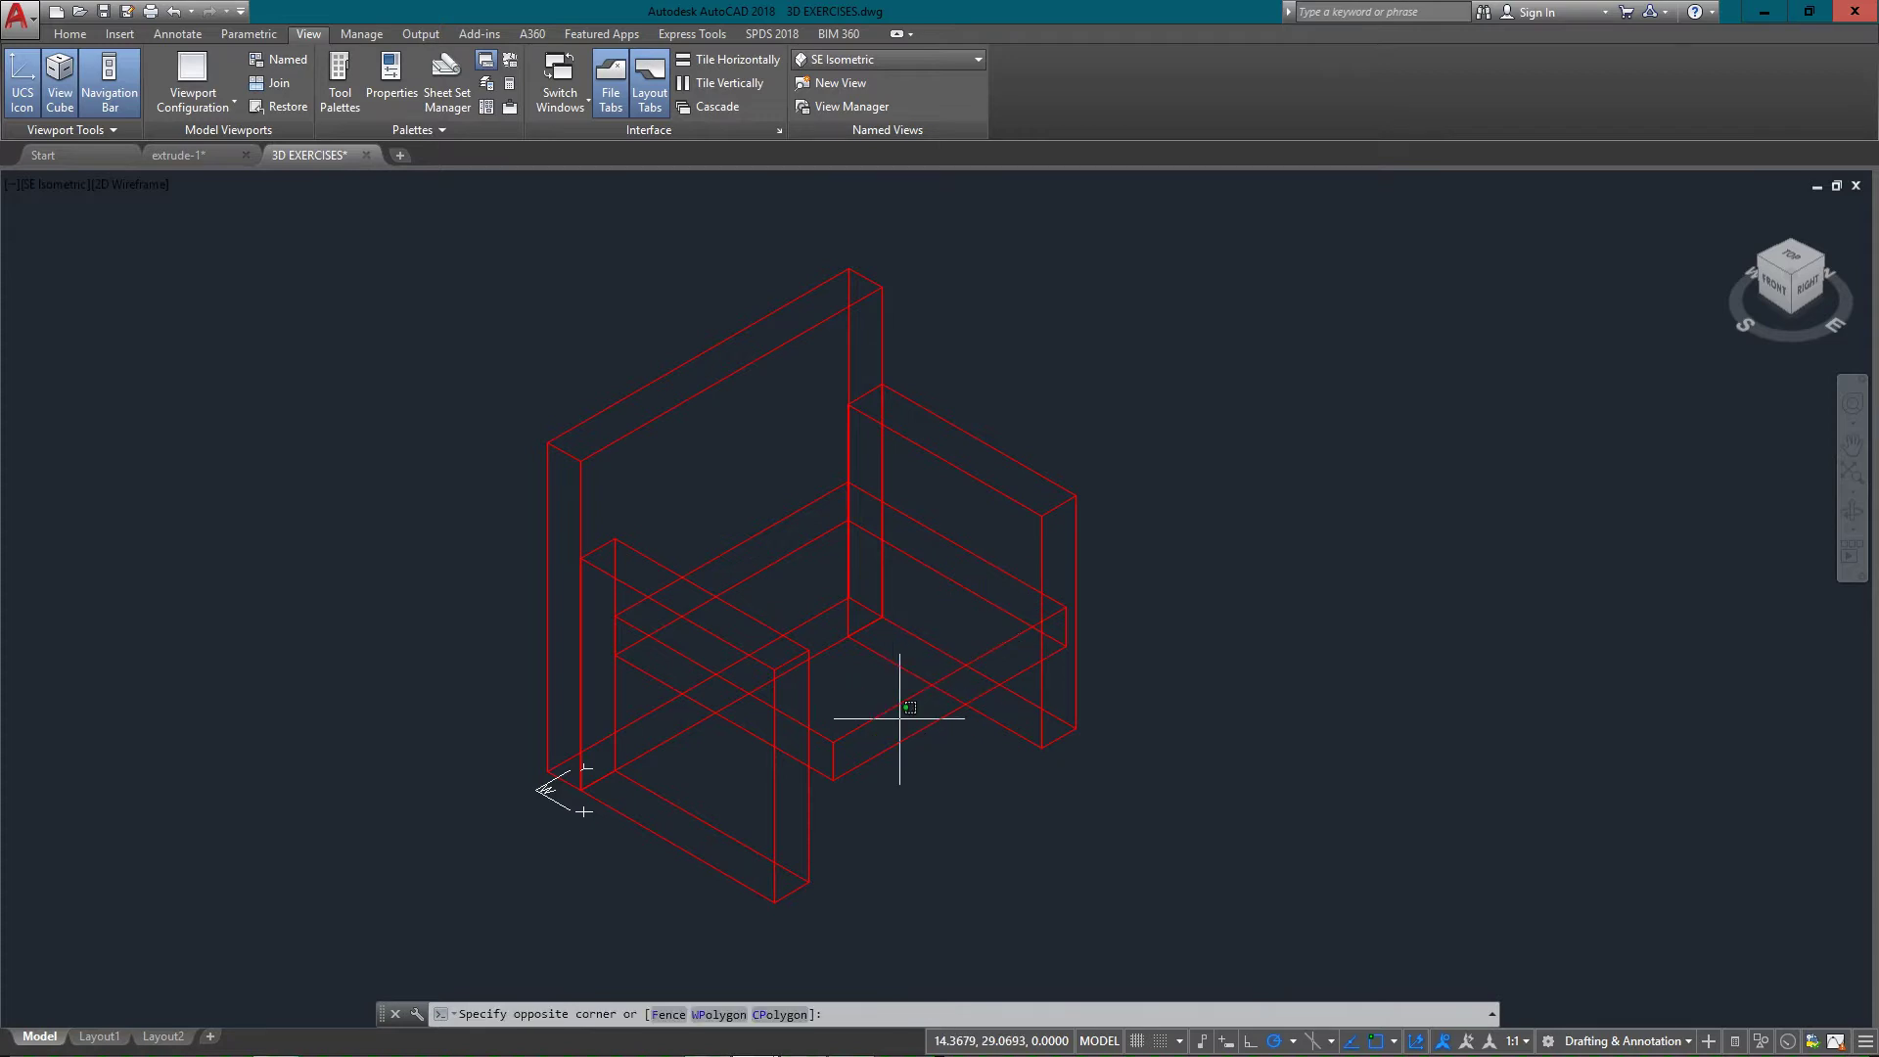
pyautogui.click(847, 670)
pyautogui.click(848, 671)
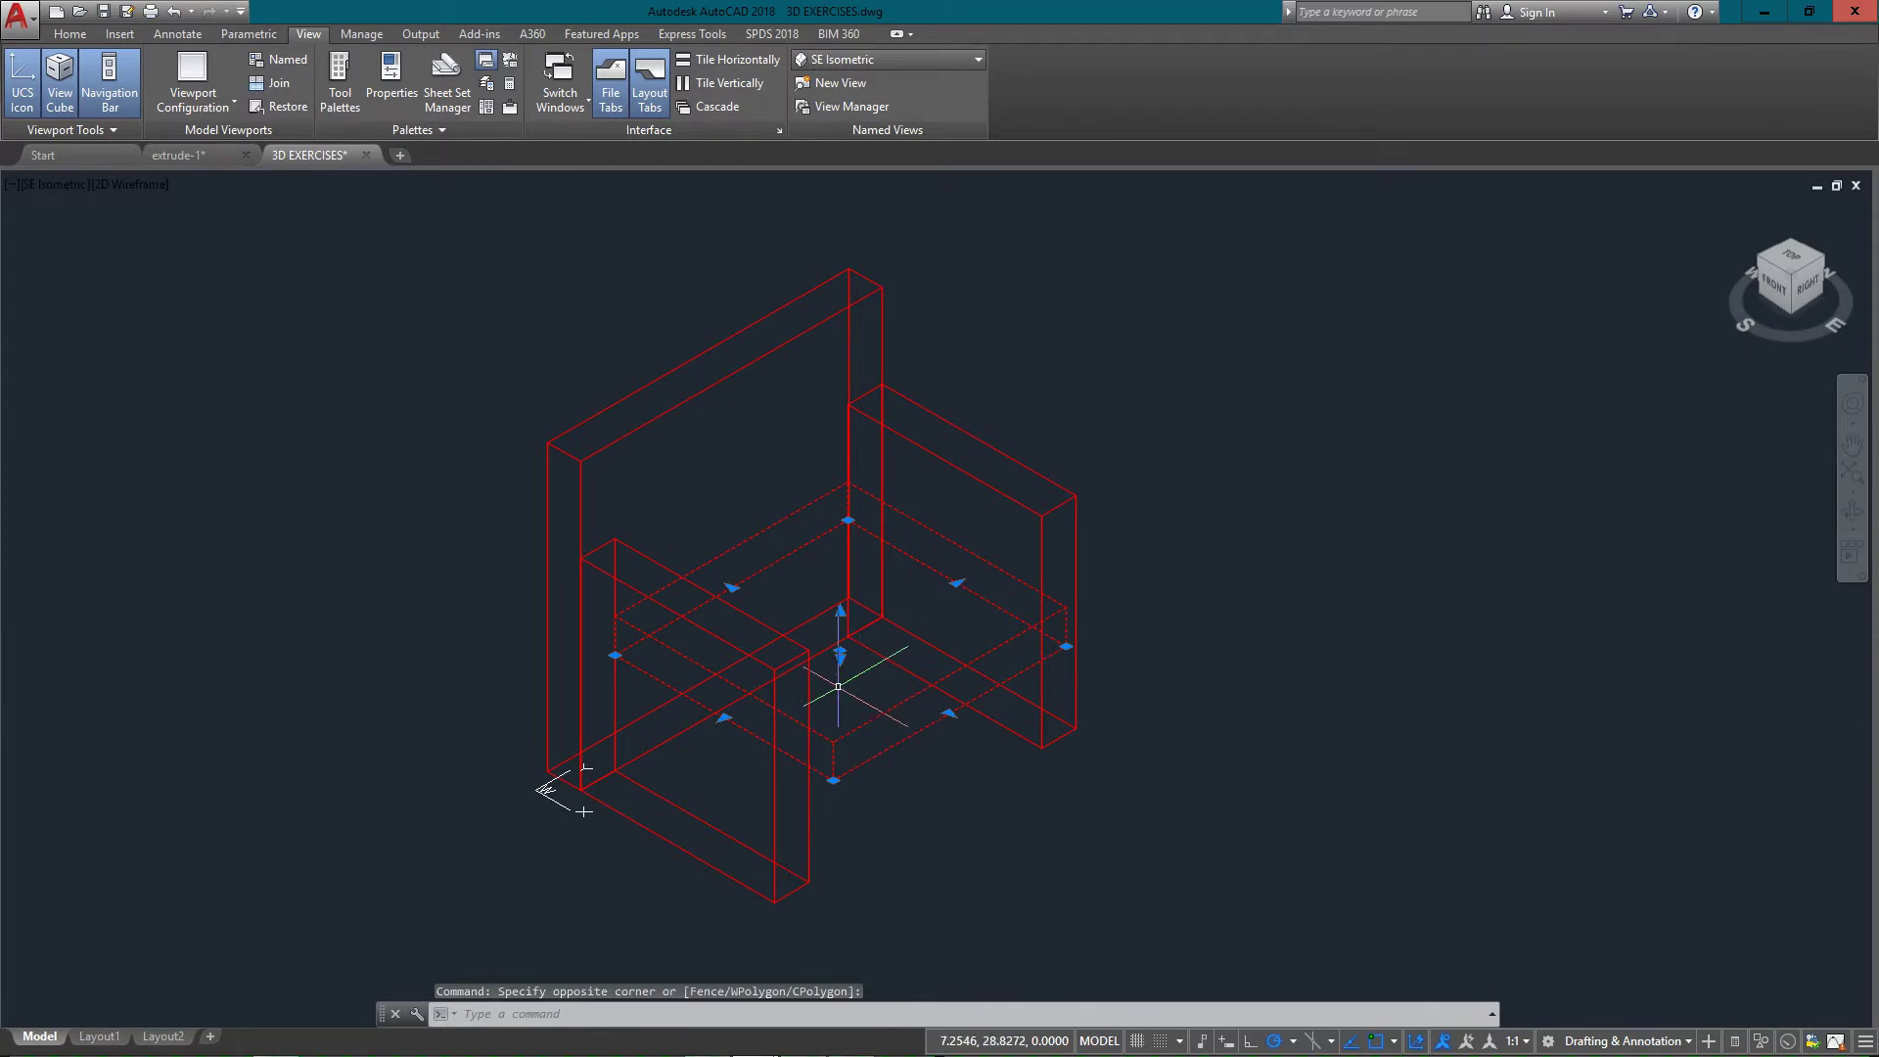
pyautogui.press('Escape')
pyautogui.click(801, 652)
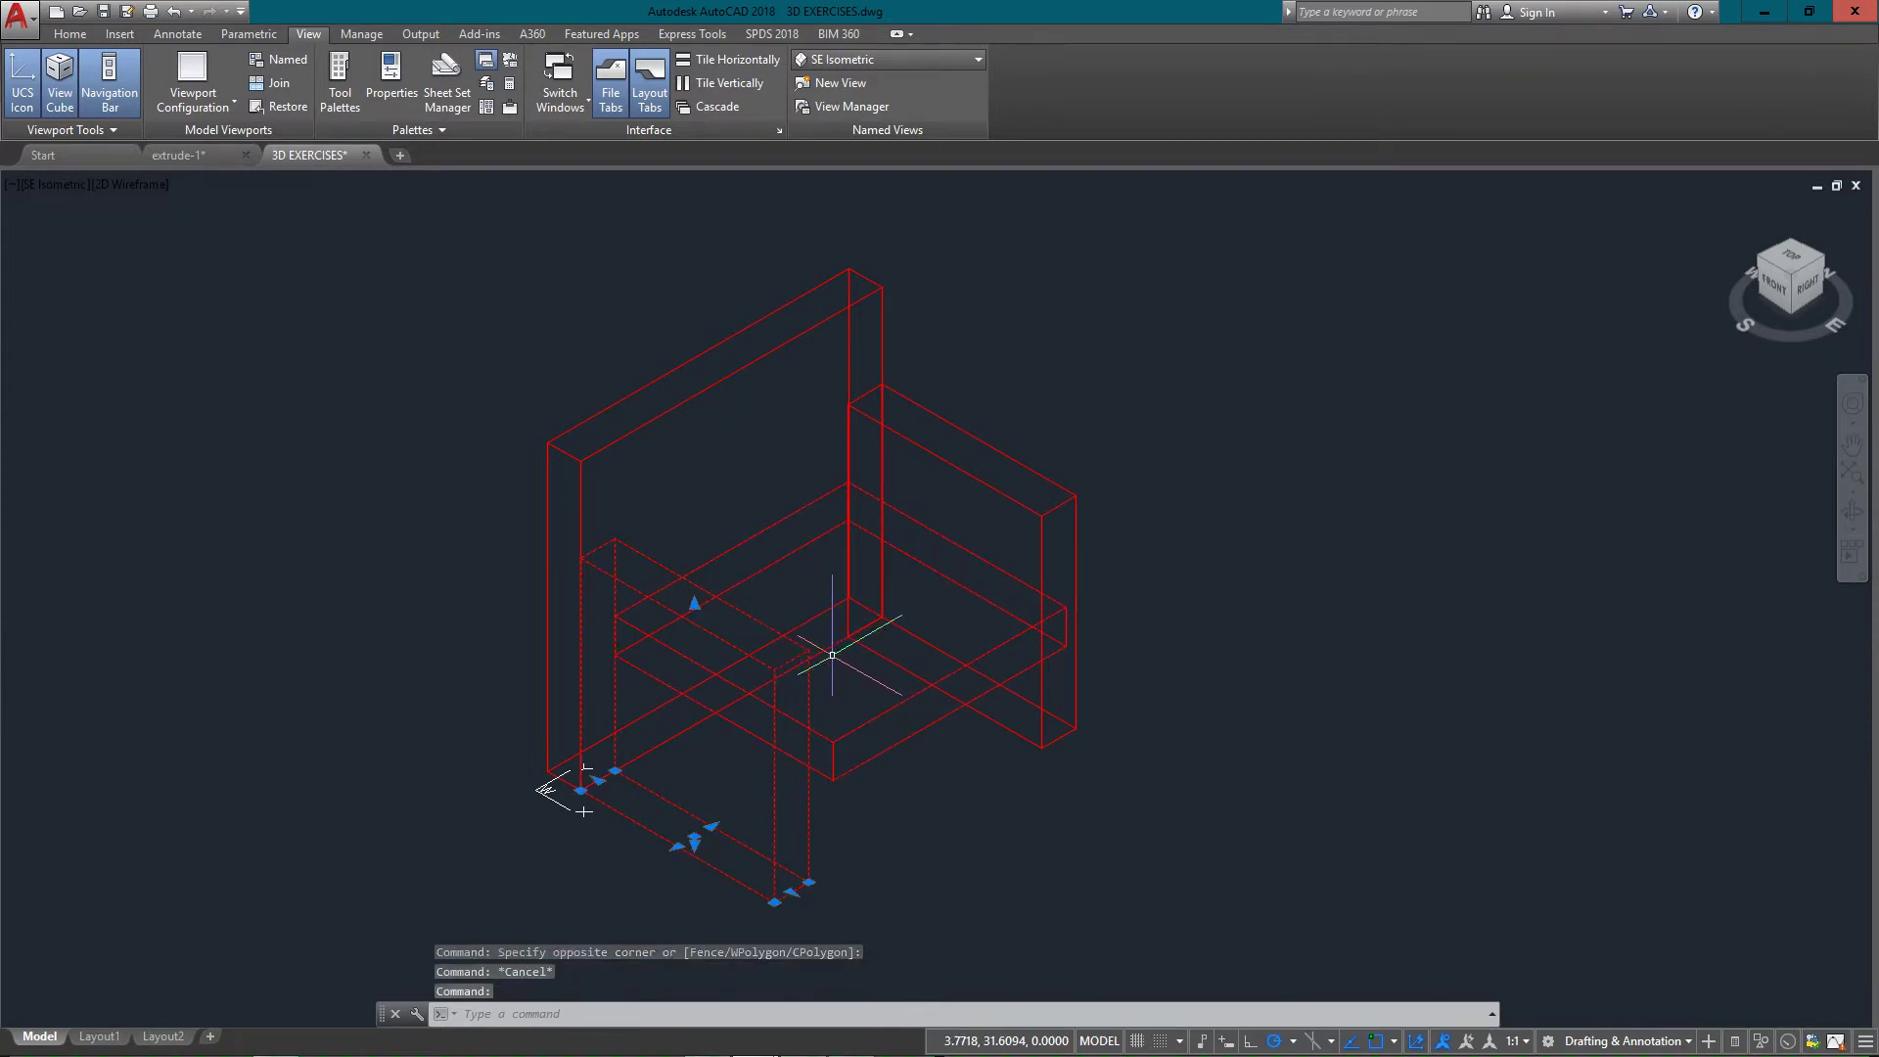
pyautogui.press('Escape')
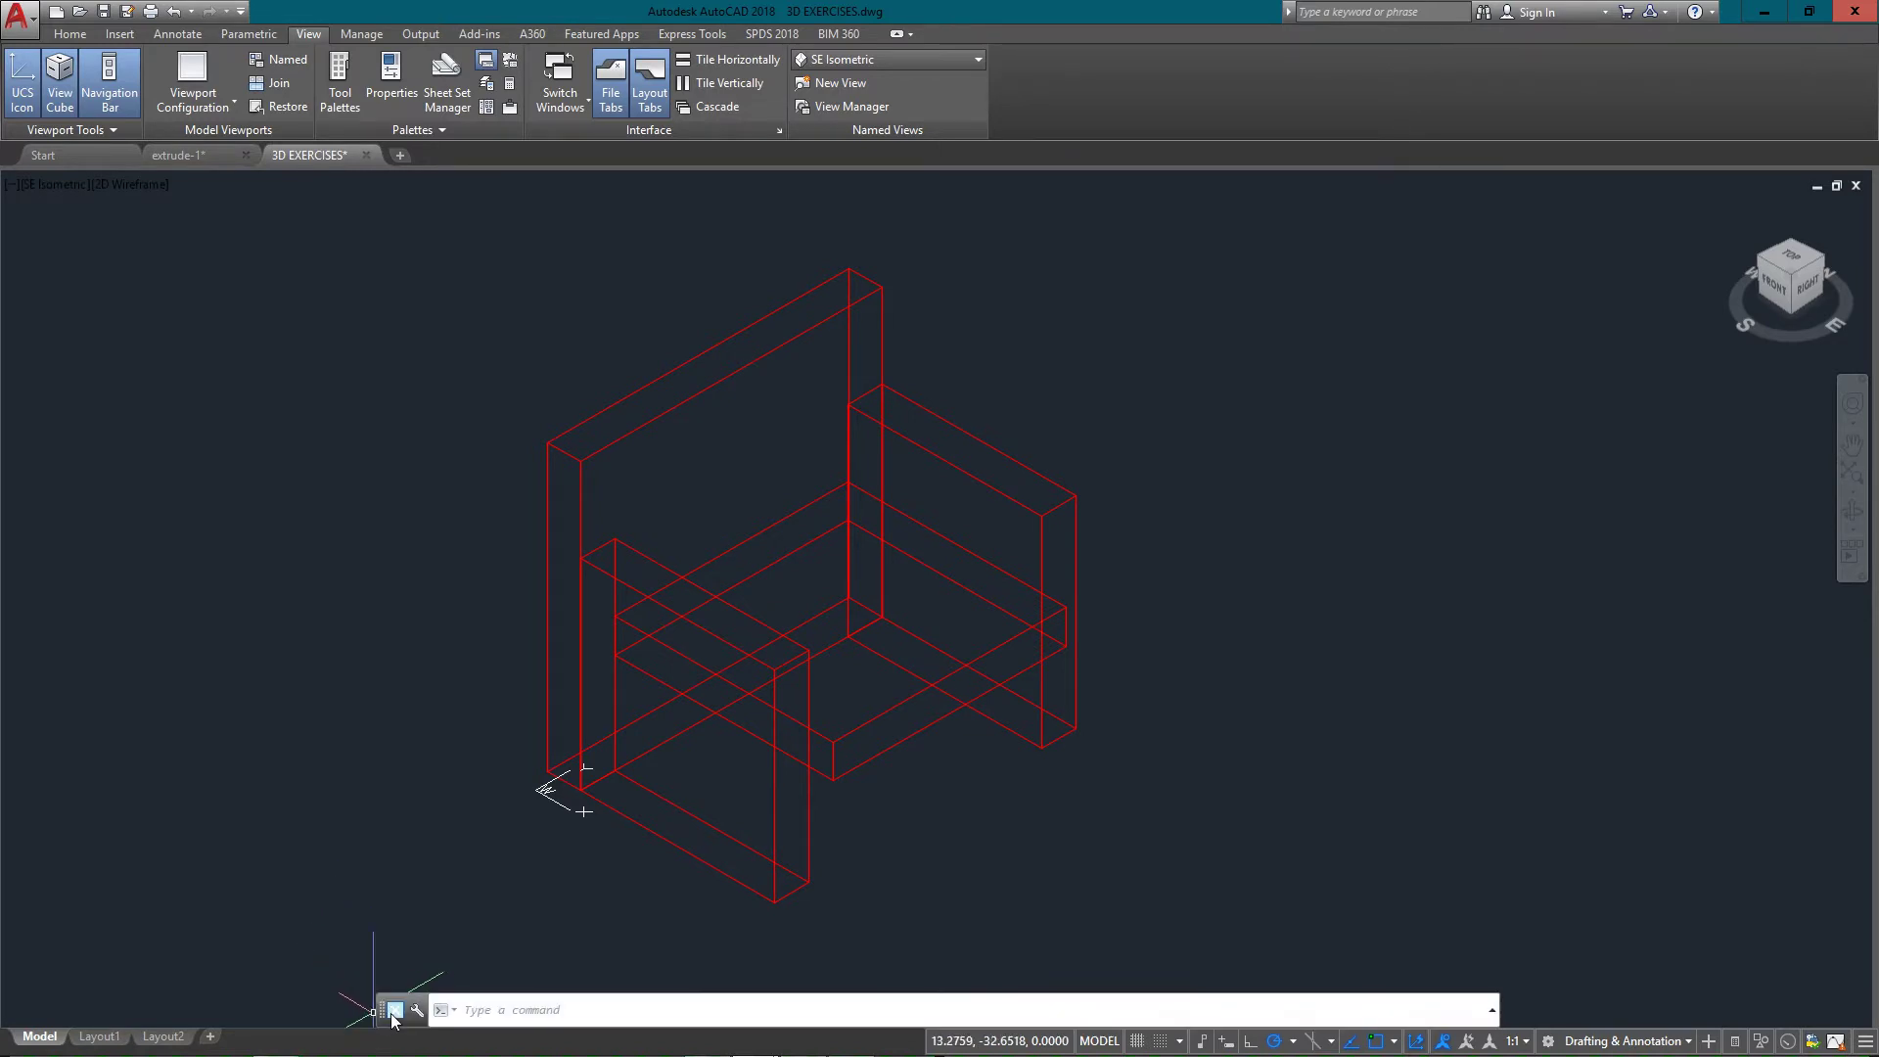
# - Dock the command line below the drawing area
pyautogui.moveTo(386, 1018)
pyautogui.mouseDown()
pyautogui.moveTo(285, 1018)
pyautogui.moveTo(315, 1012)
pyautogui.mouseUp()
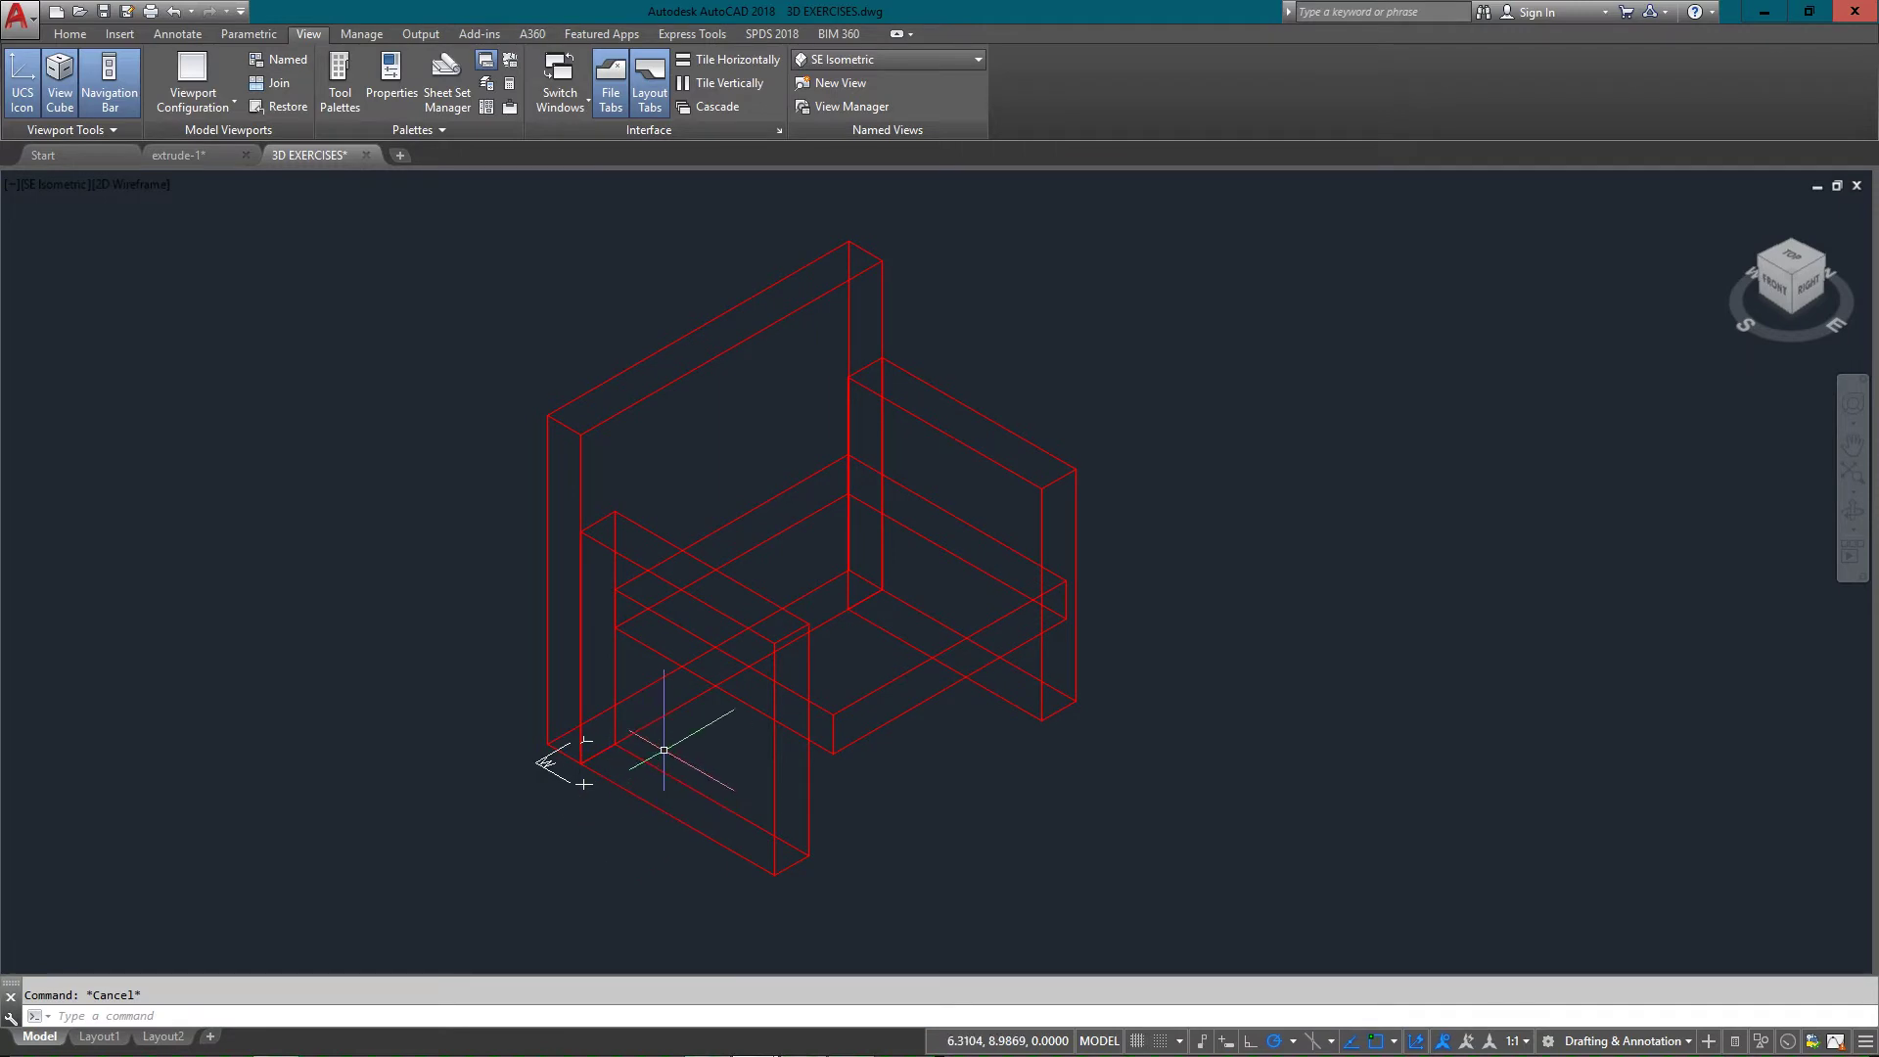
# - Fillet the front top edge of the near armrest with radius 4, and display the chair with hidden lines removed
pyautogui.write('fillet')
pyautogui.press('Return')
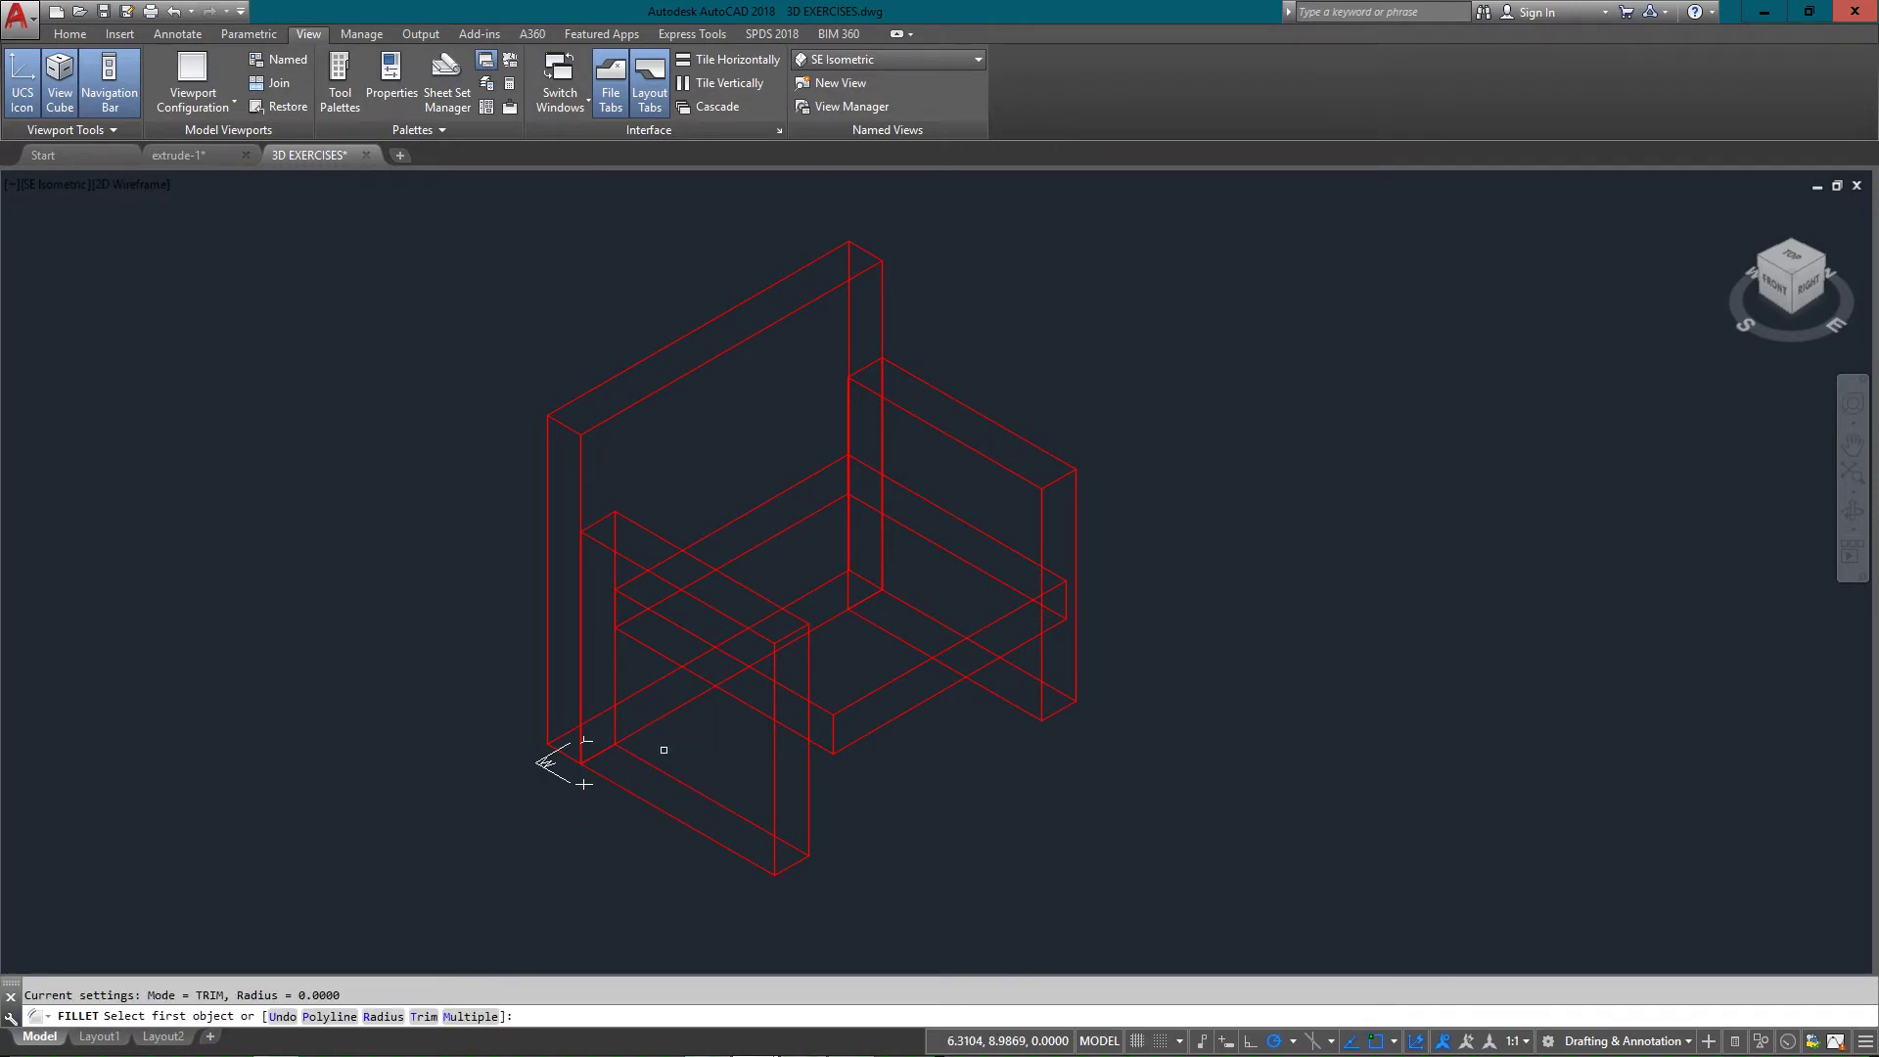
pyautogui.write('r')
pyautogui.press('Return')
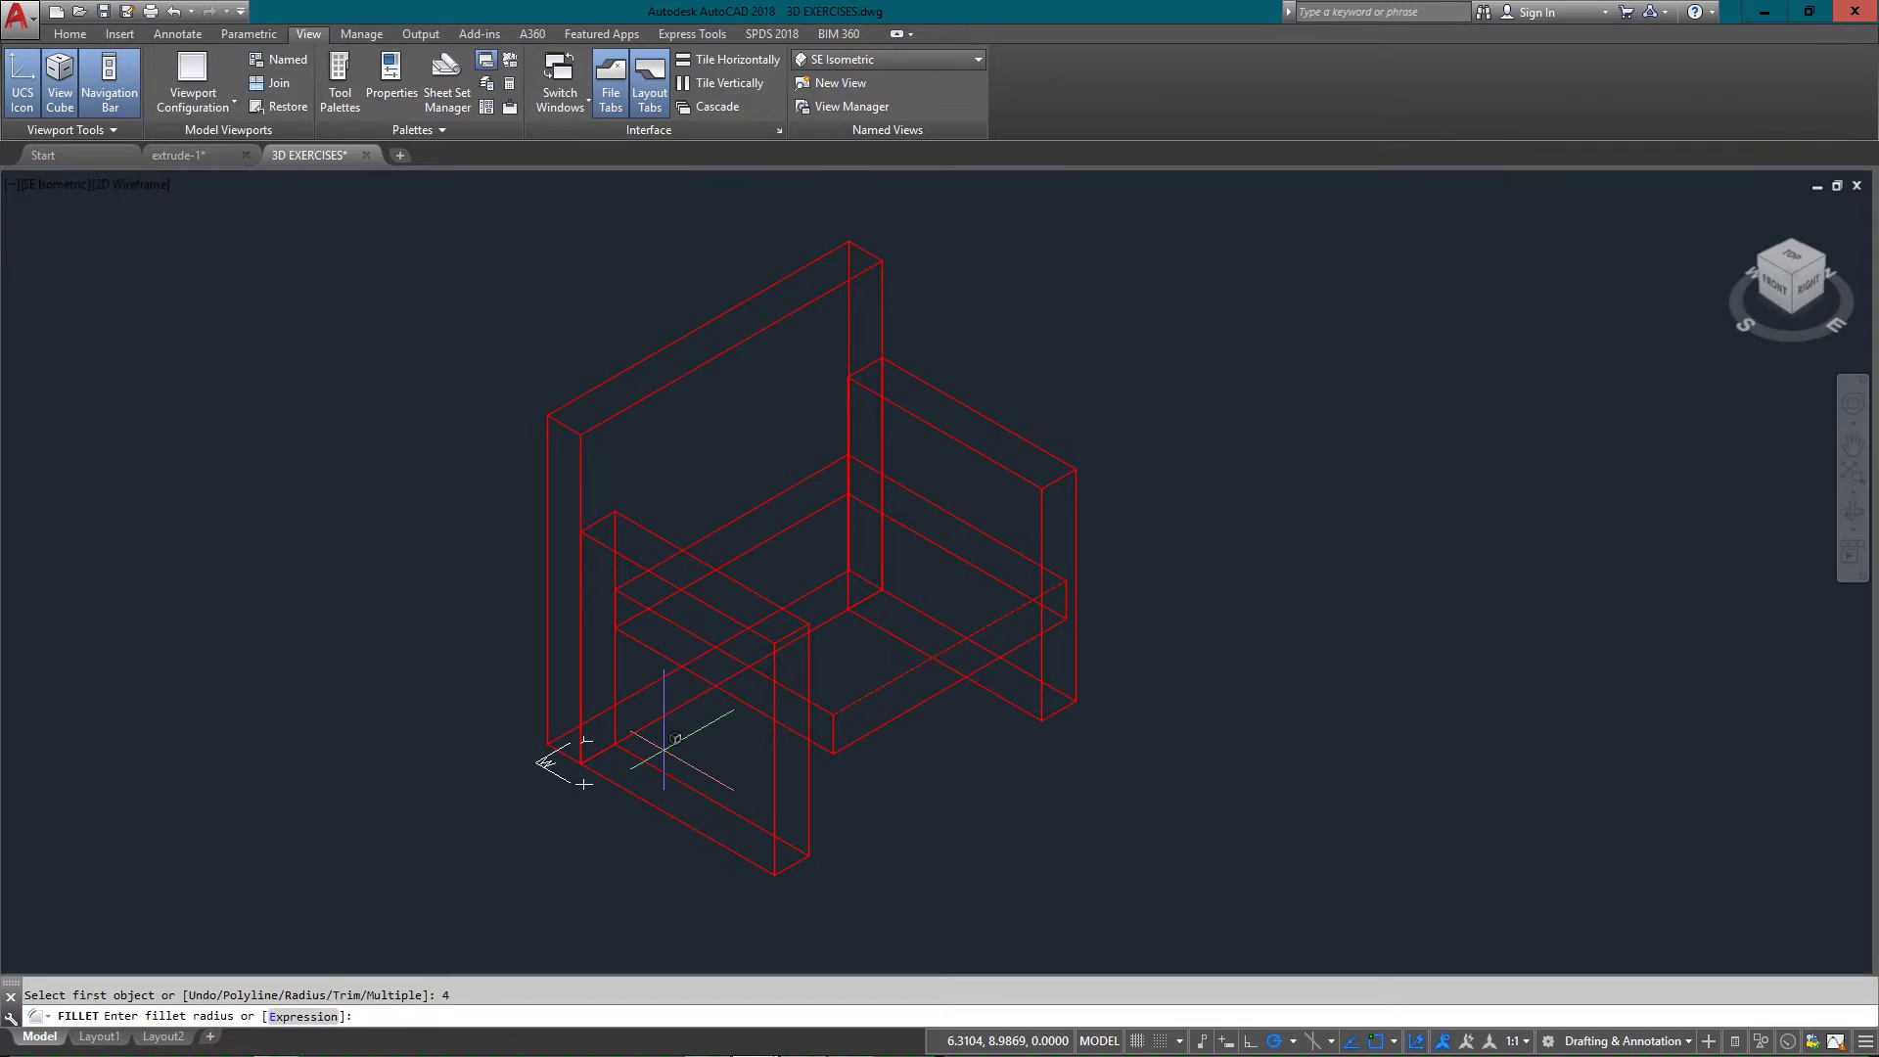
pyautogui.write('4')
pyautogui.press('Return')
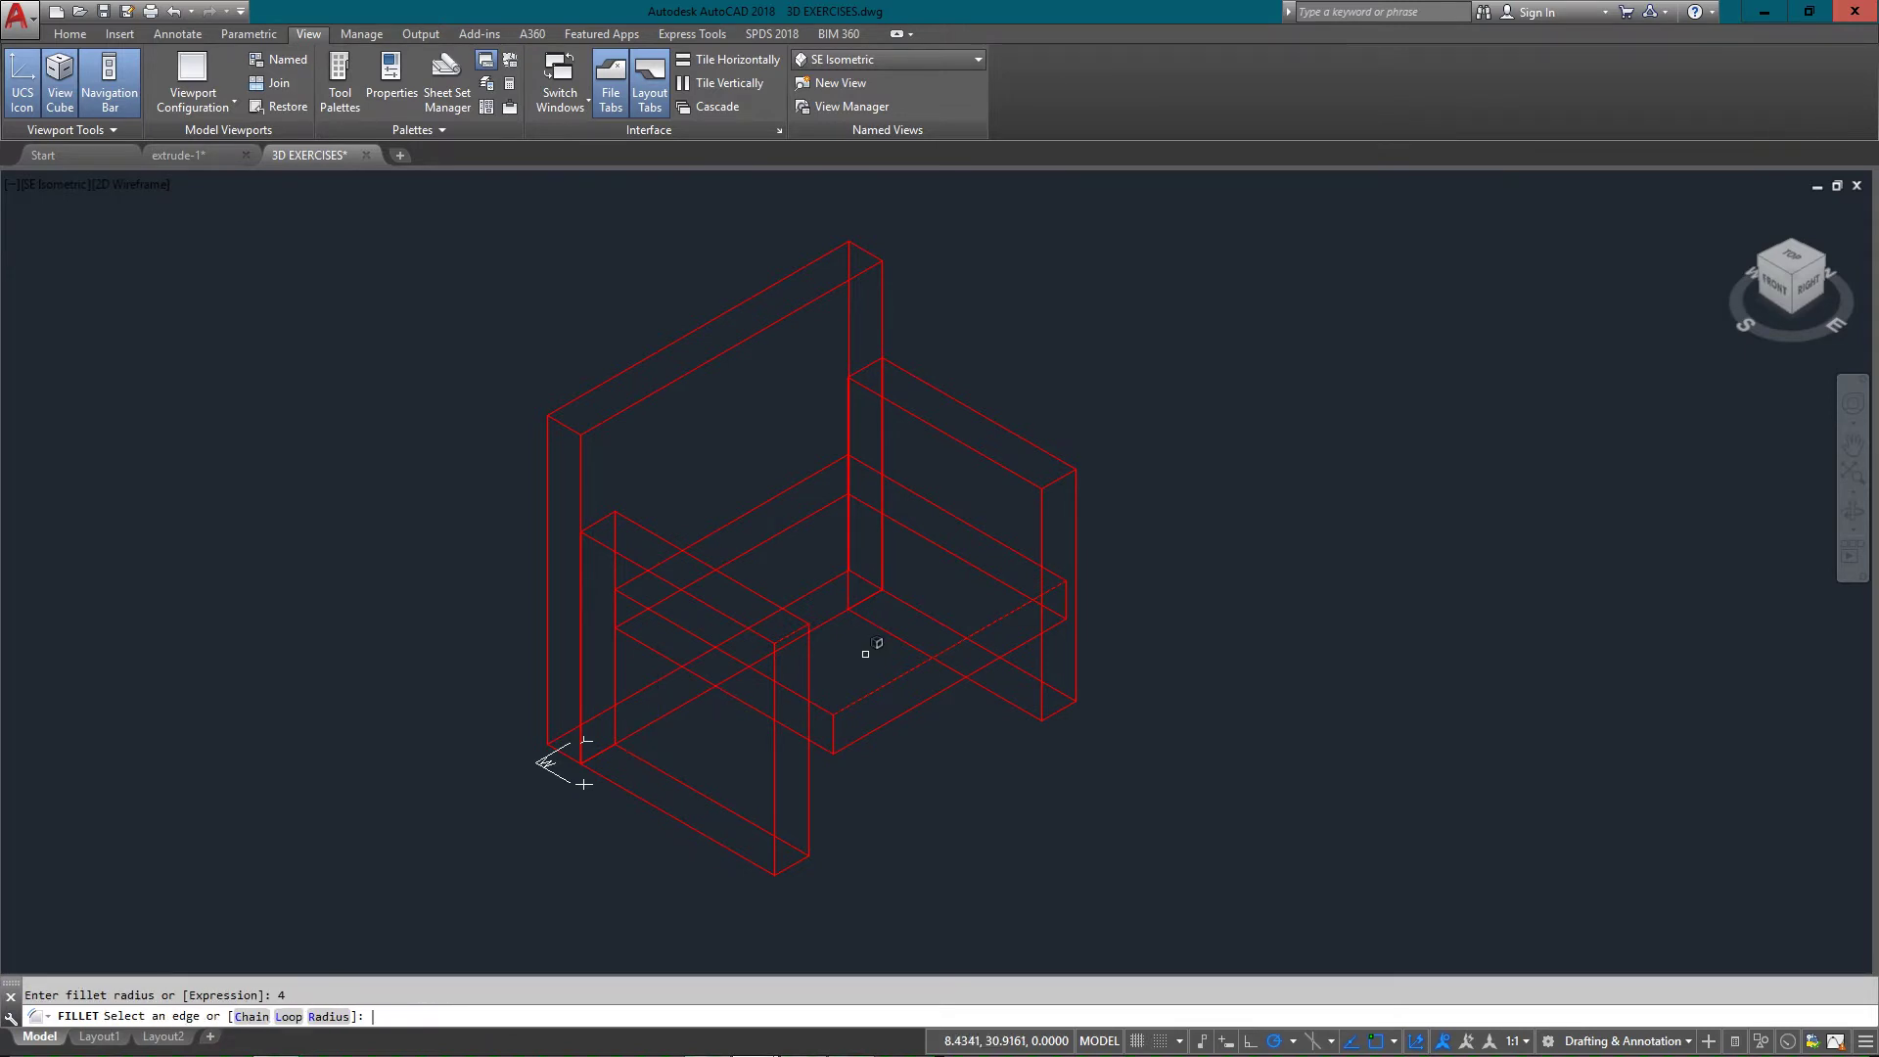
pyautogui.click(789, 629)
pyautogui.press('Return')
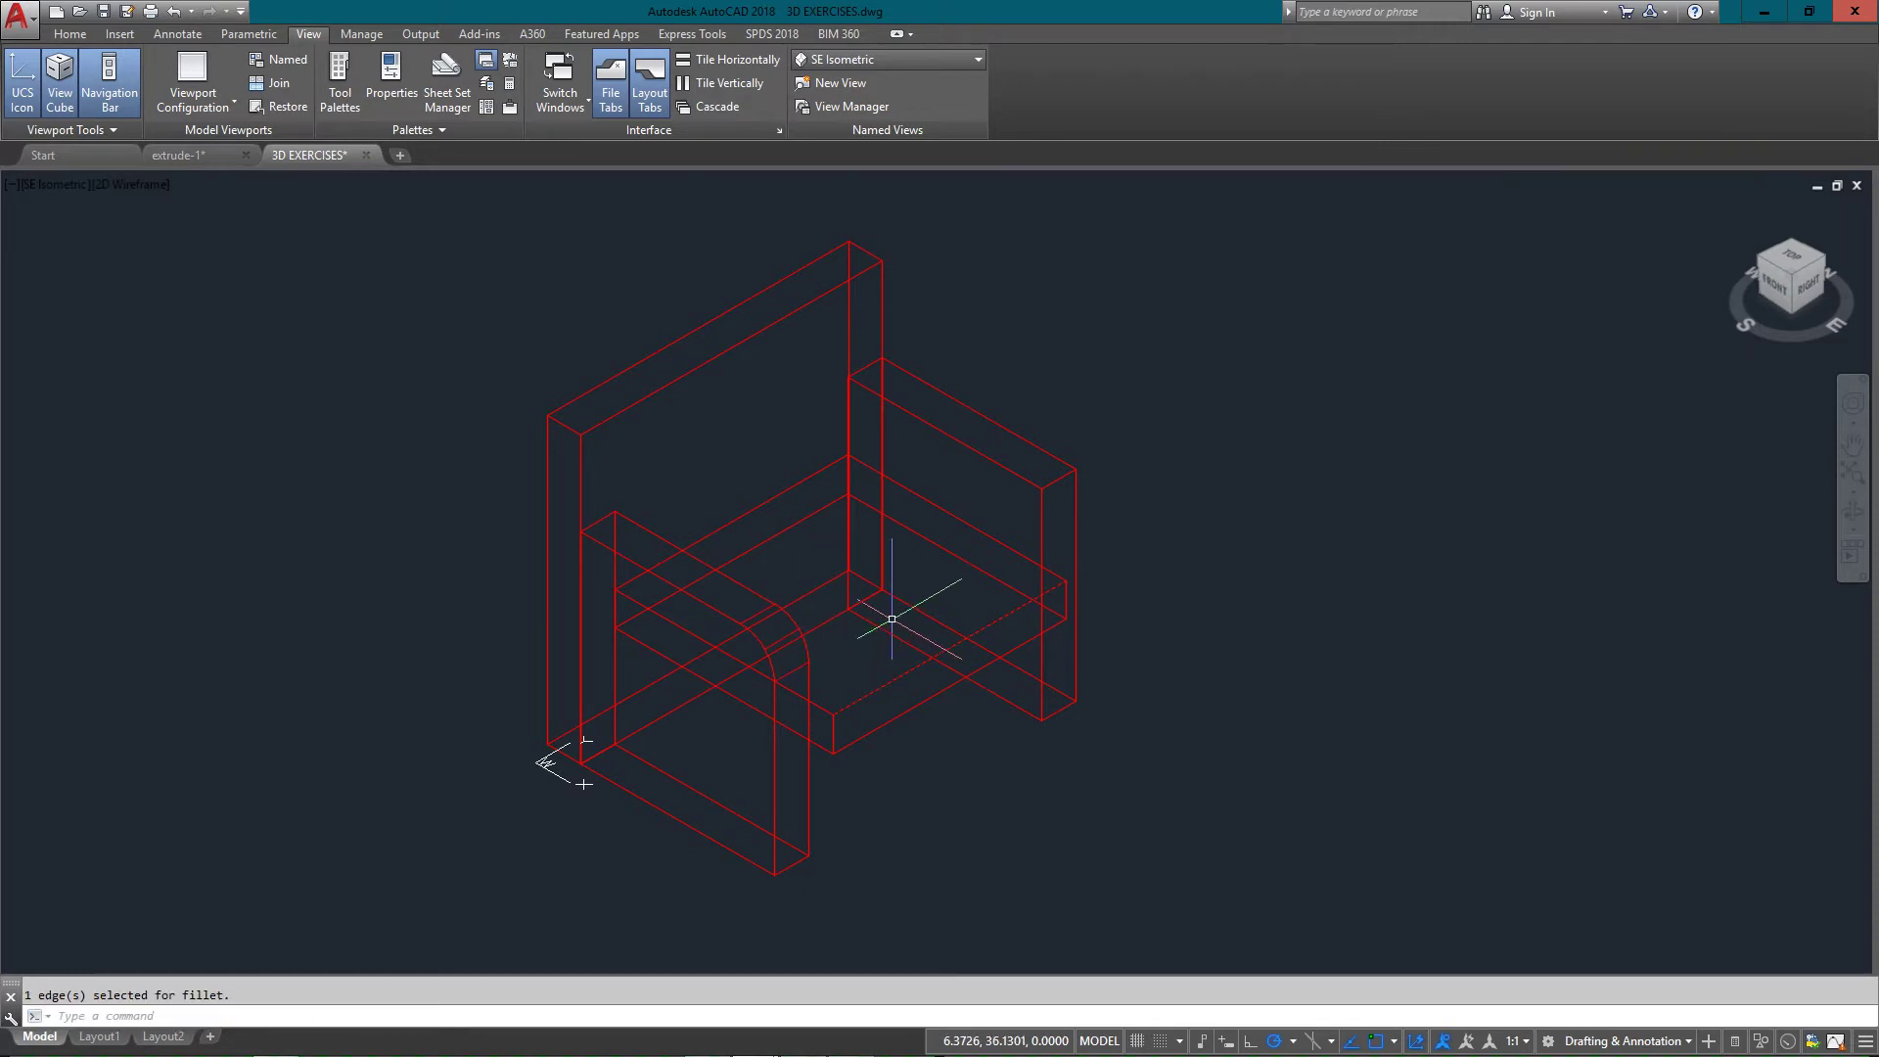
pyautogui.write('hide')
pyautogui.press('Return')
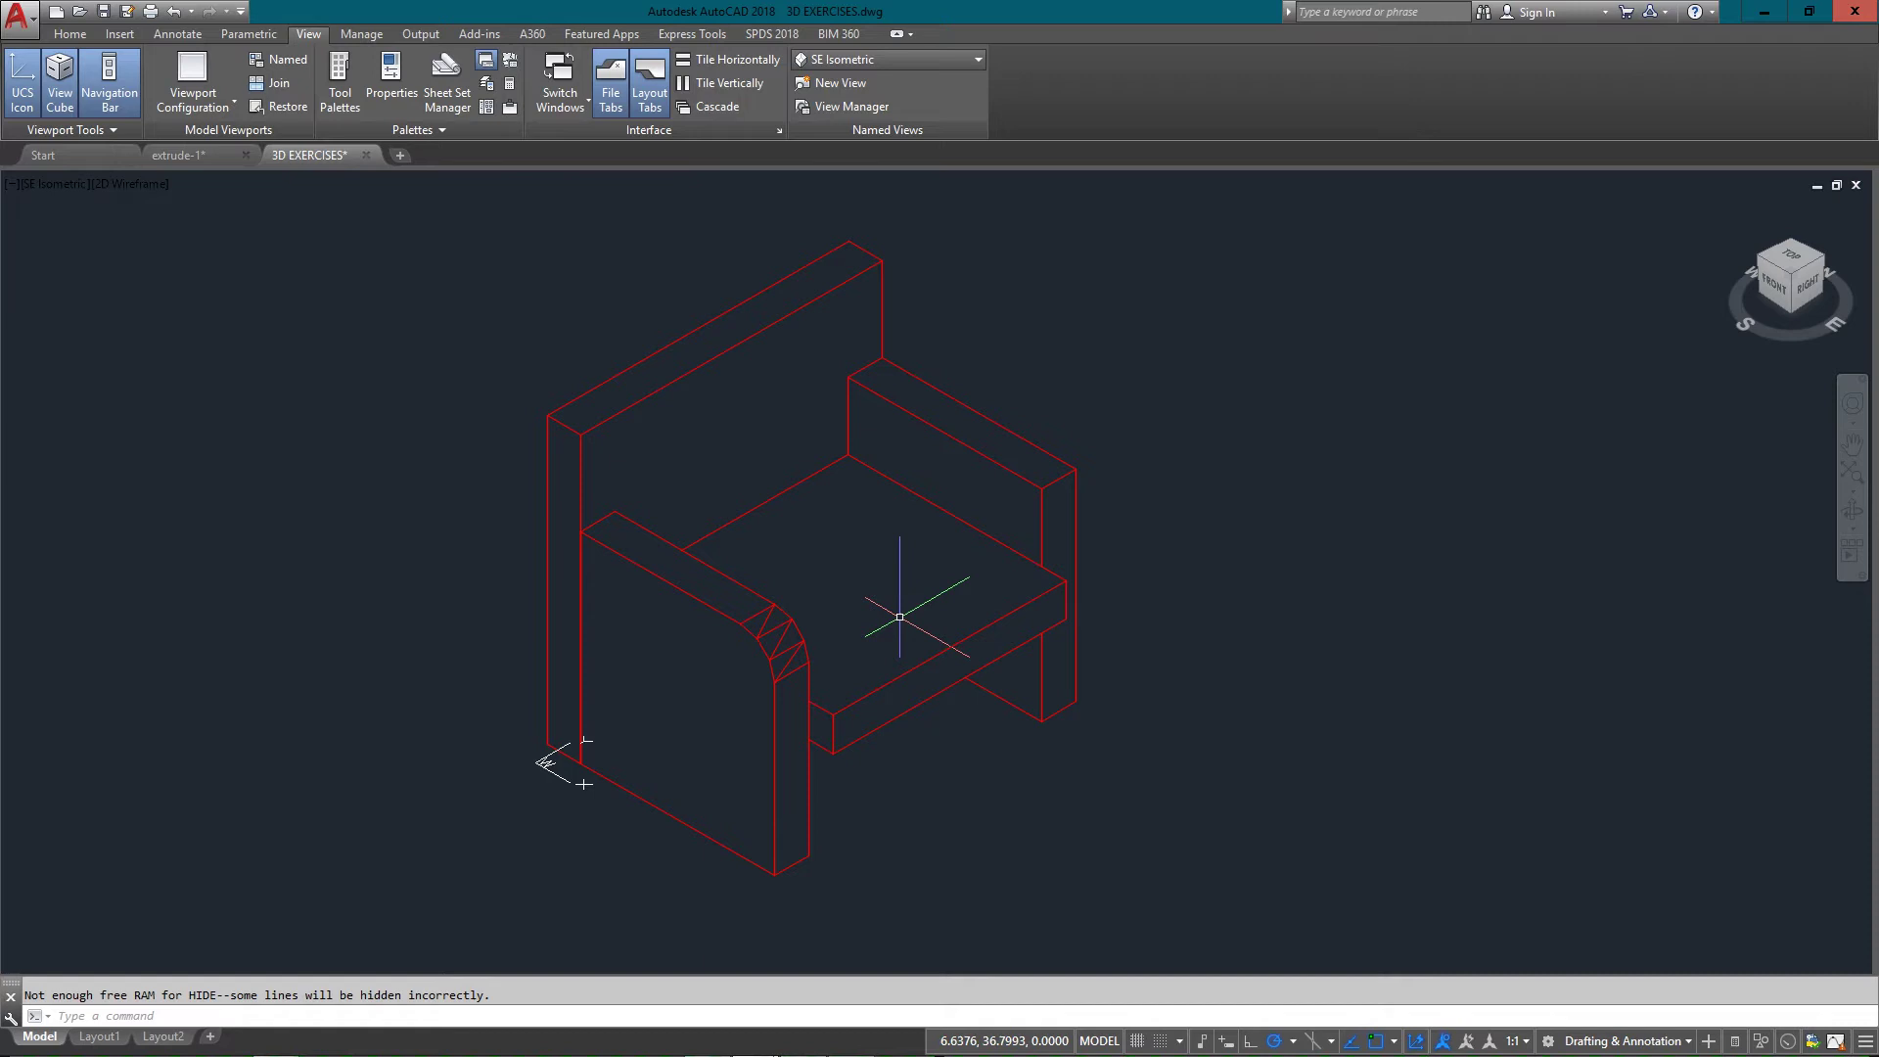
# - Fillet the front top edge of the far armrest with the same radius of 4
pyautogui.write('FILL')
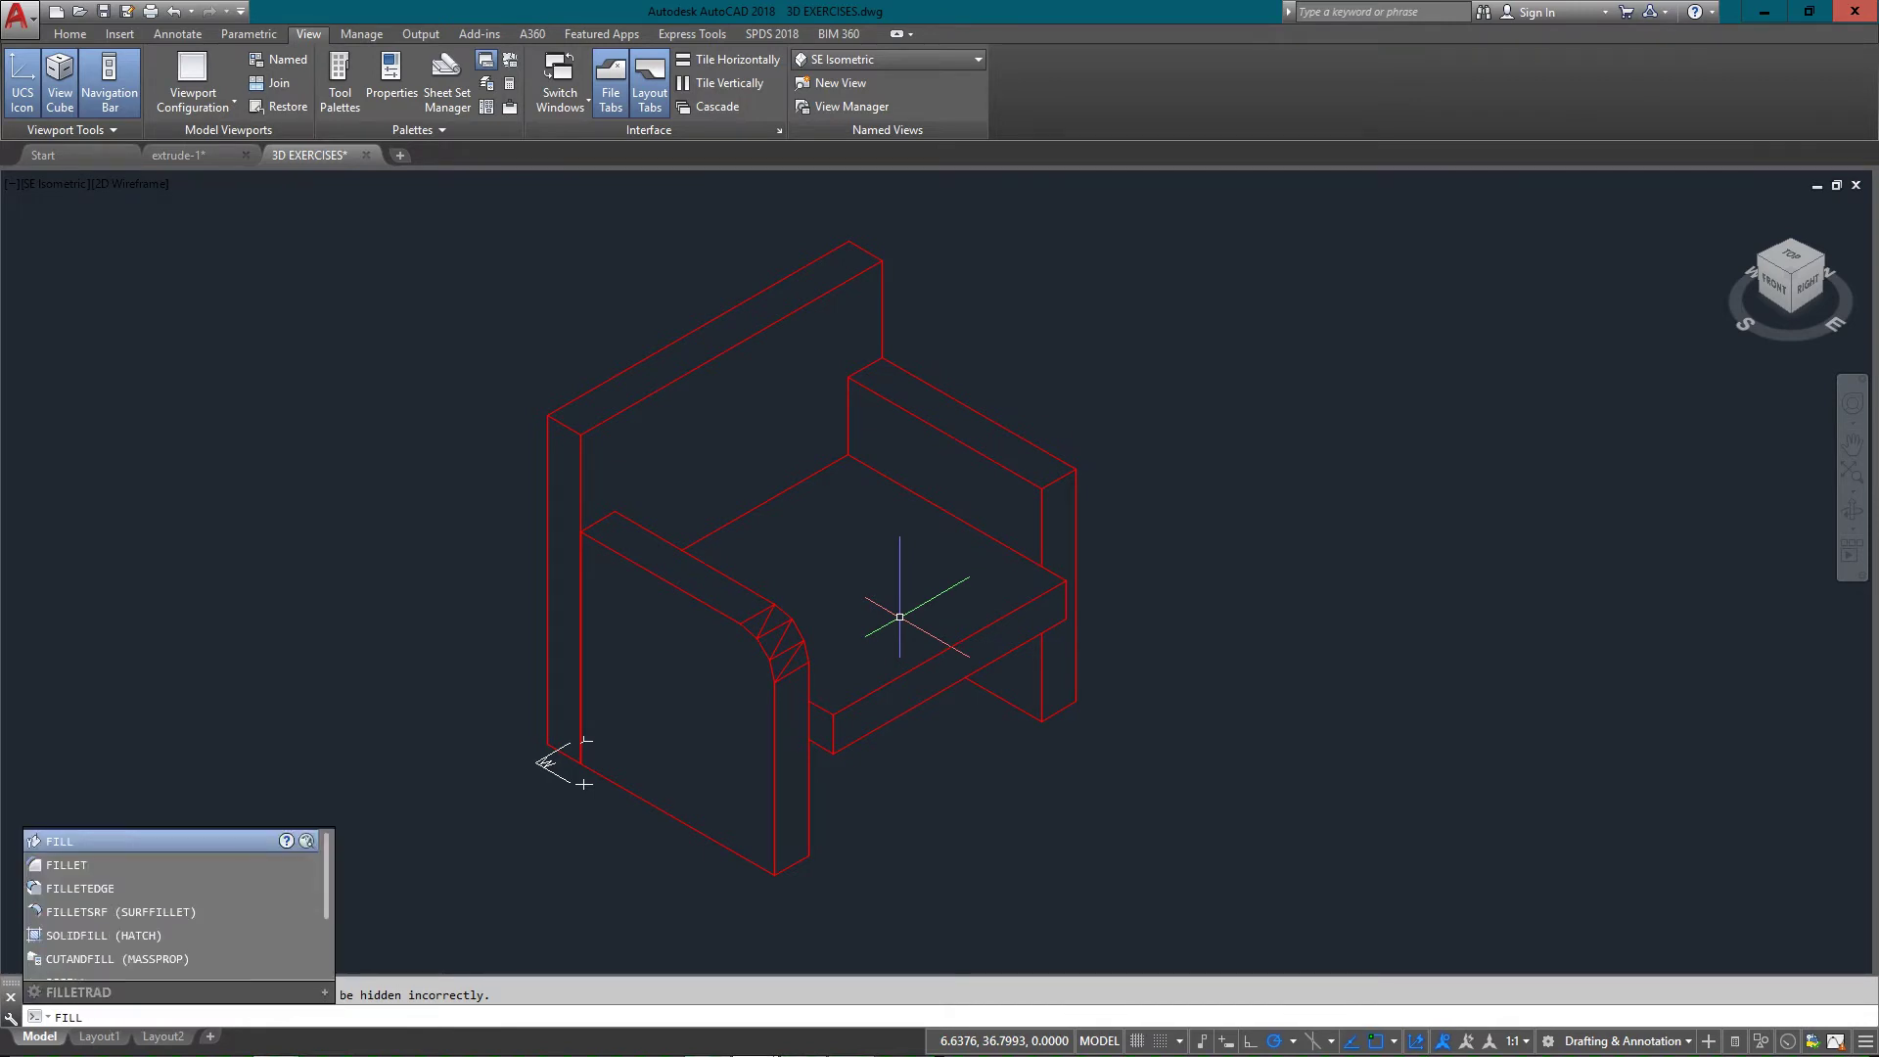
pyautogui.write('ET')
pyautogui.press('Return')
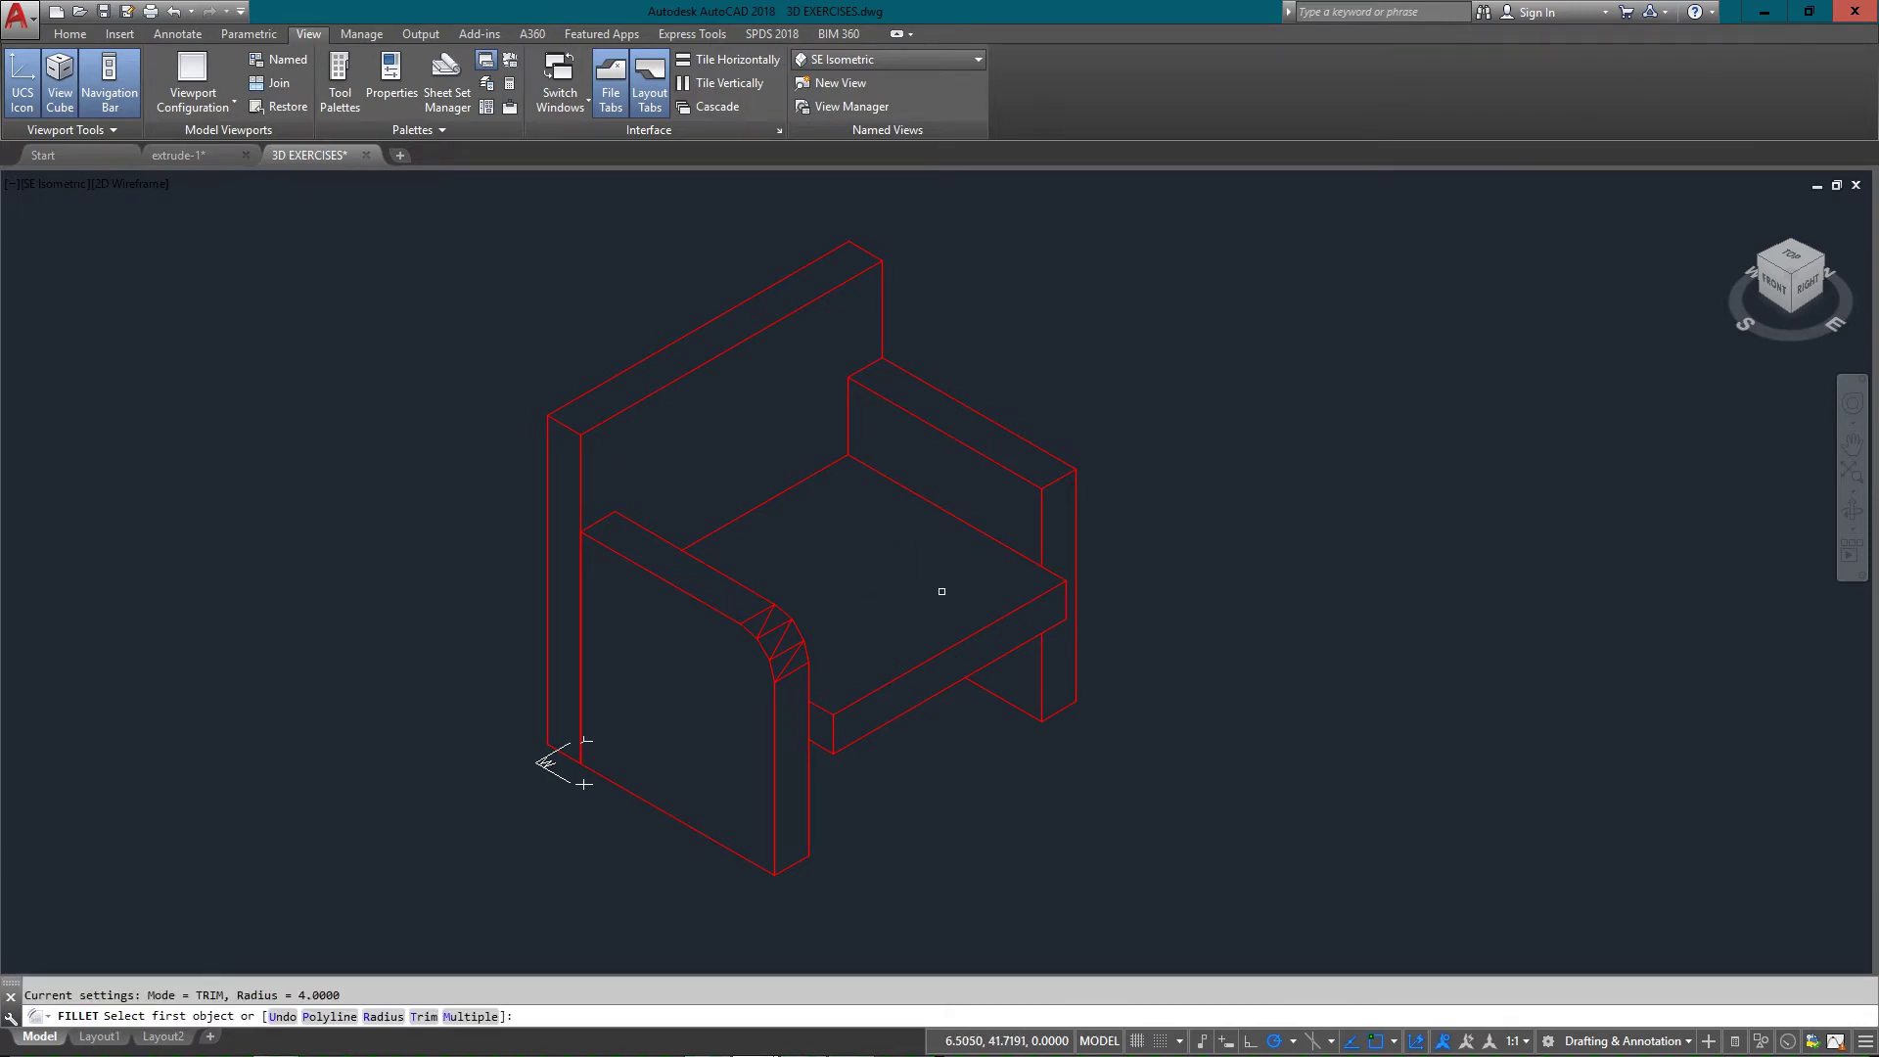
pyautogui.write('r')
pyautogui.press('Return')
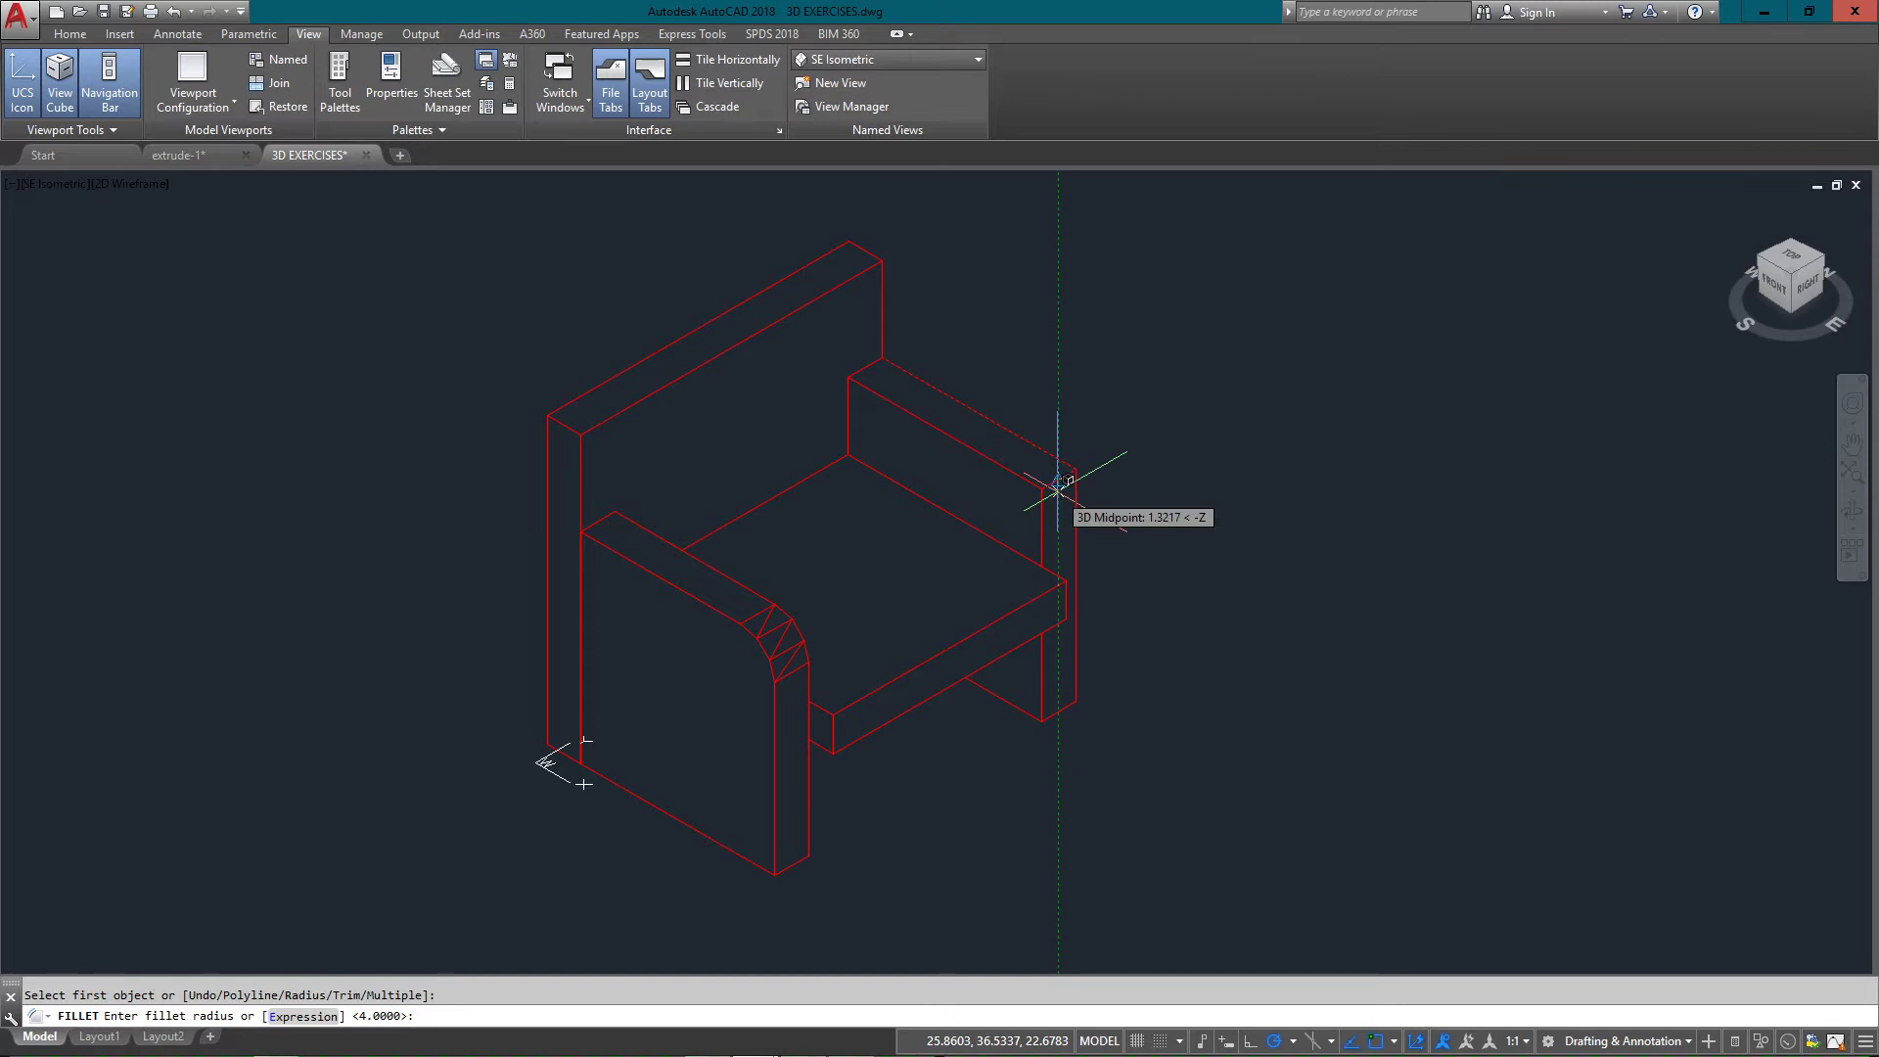
pyautogui.press('Return')
pyautogui.click(1057, 486)
pyautogui.press('Return')
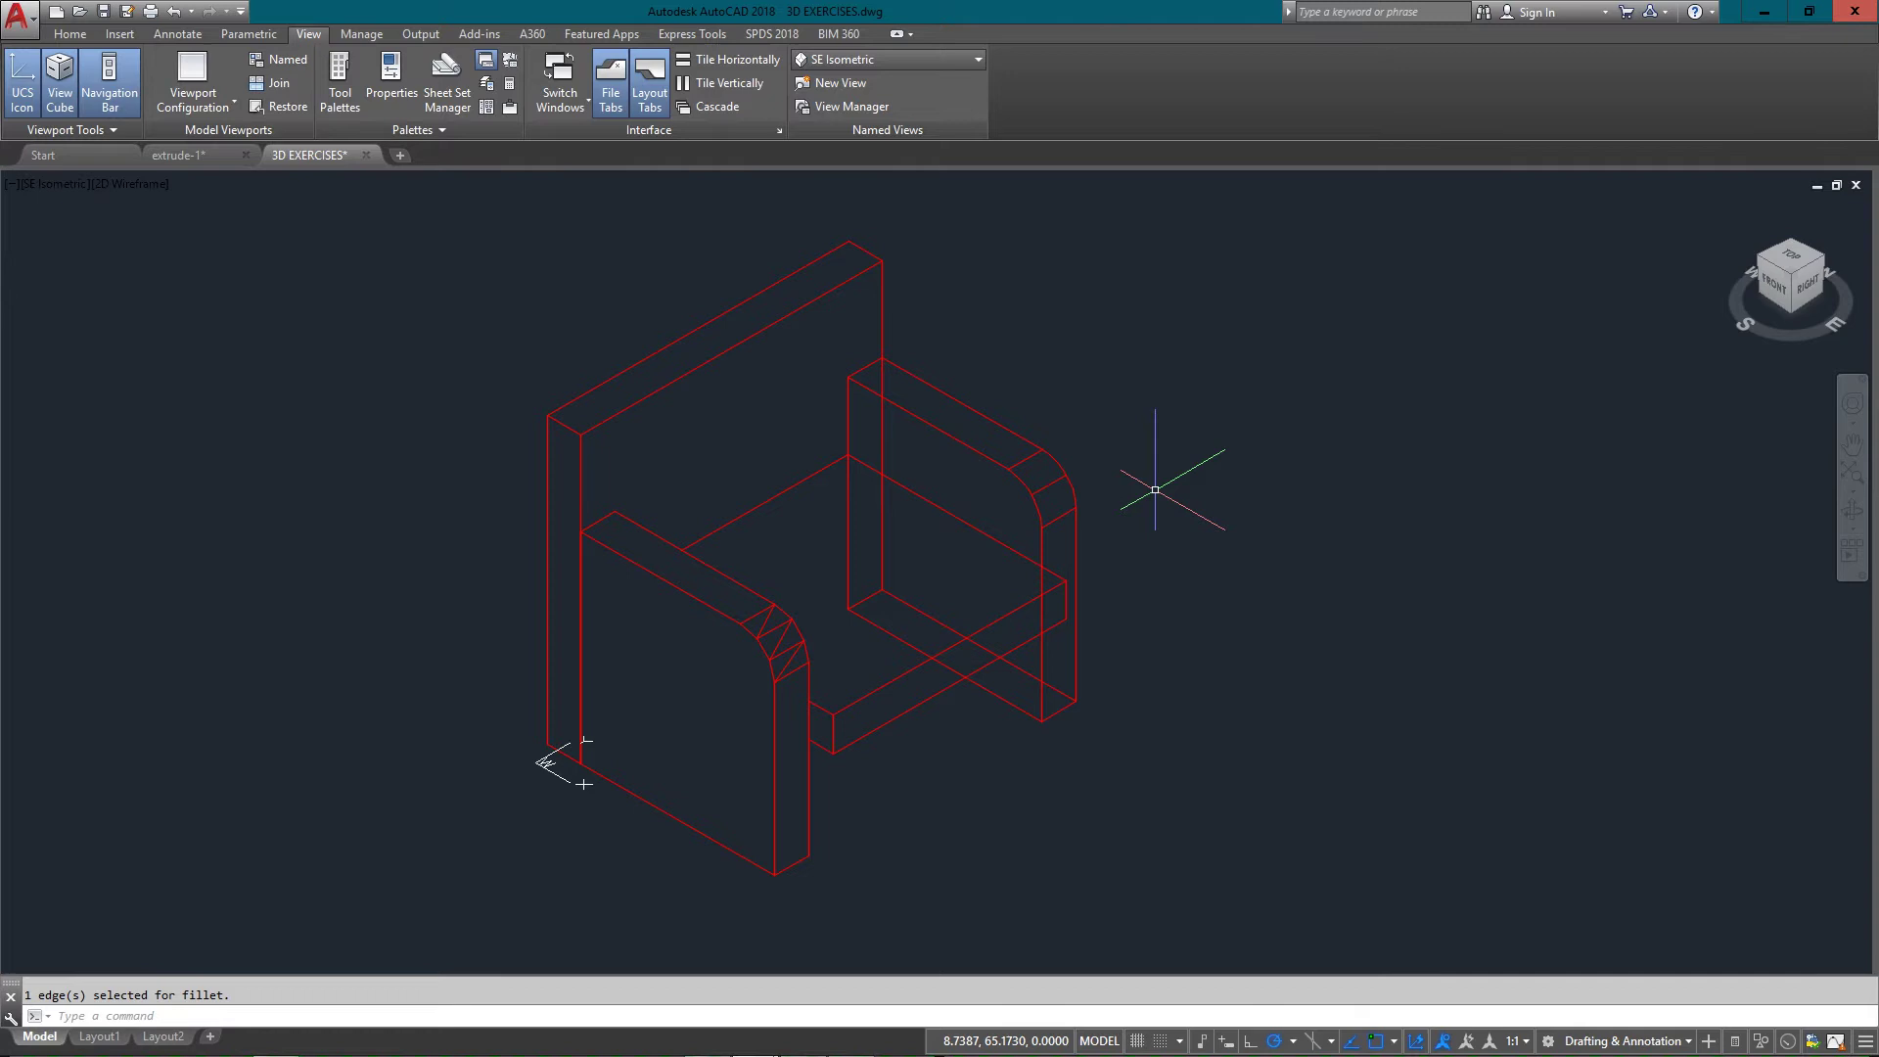
# - Fillet the top edges around the seat with radius .25, using the Chain option
pyautogui.write('F')
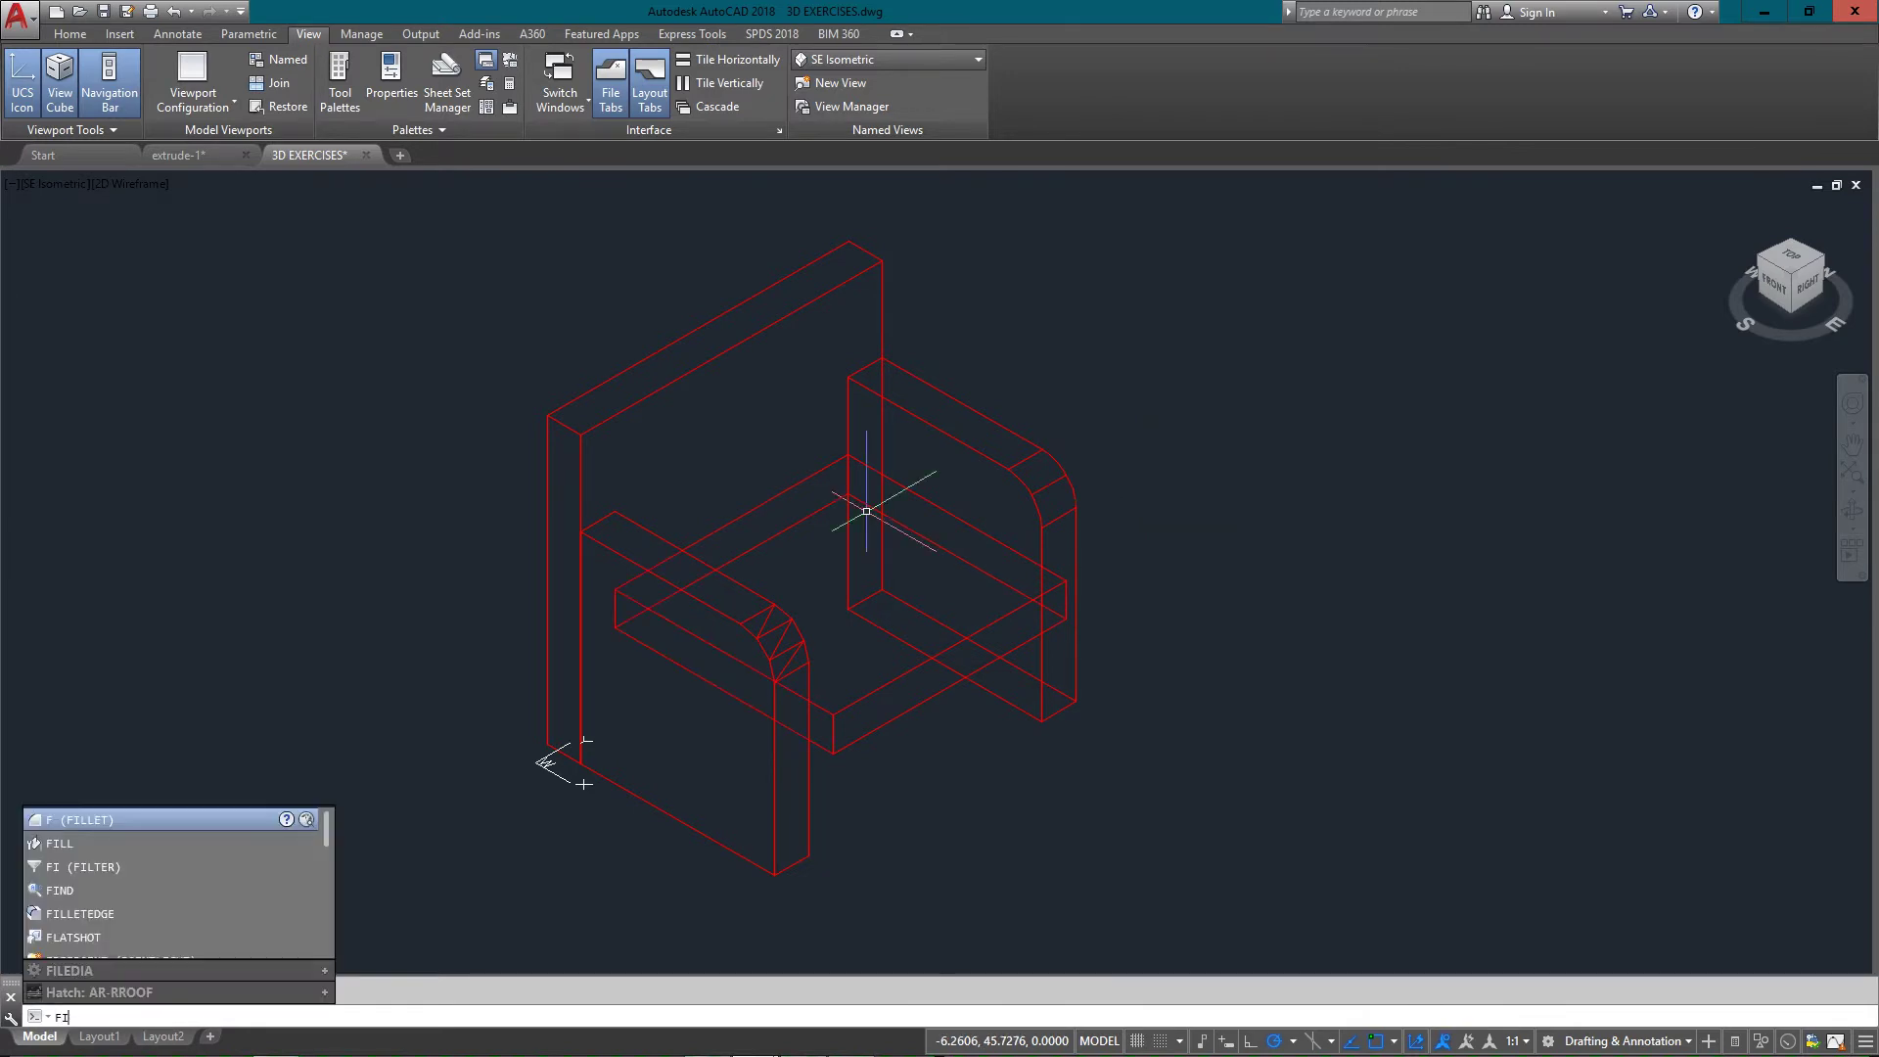
pyautogui.write('ILLET')
pyautogui.press('Return')
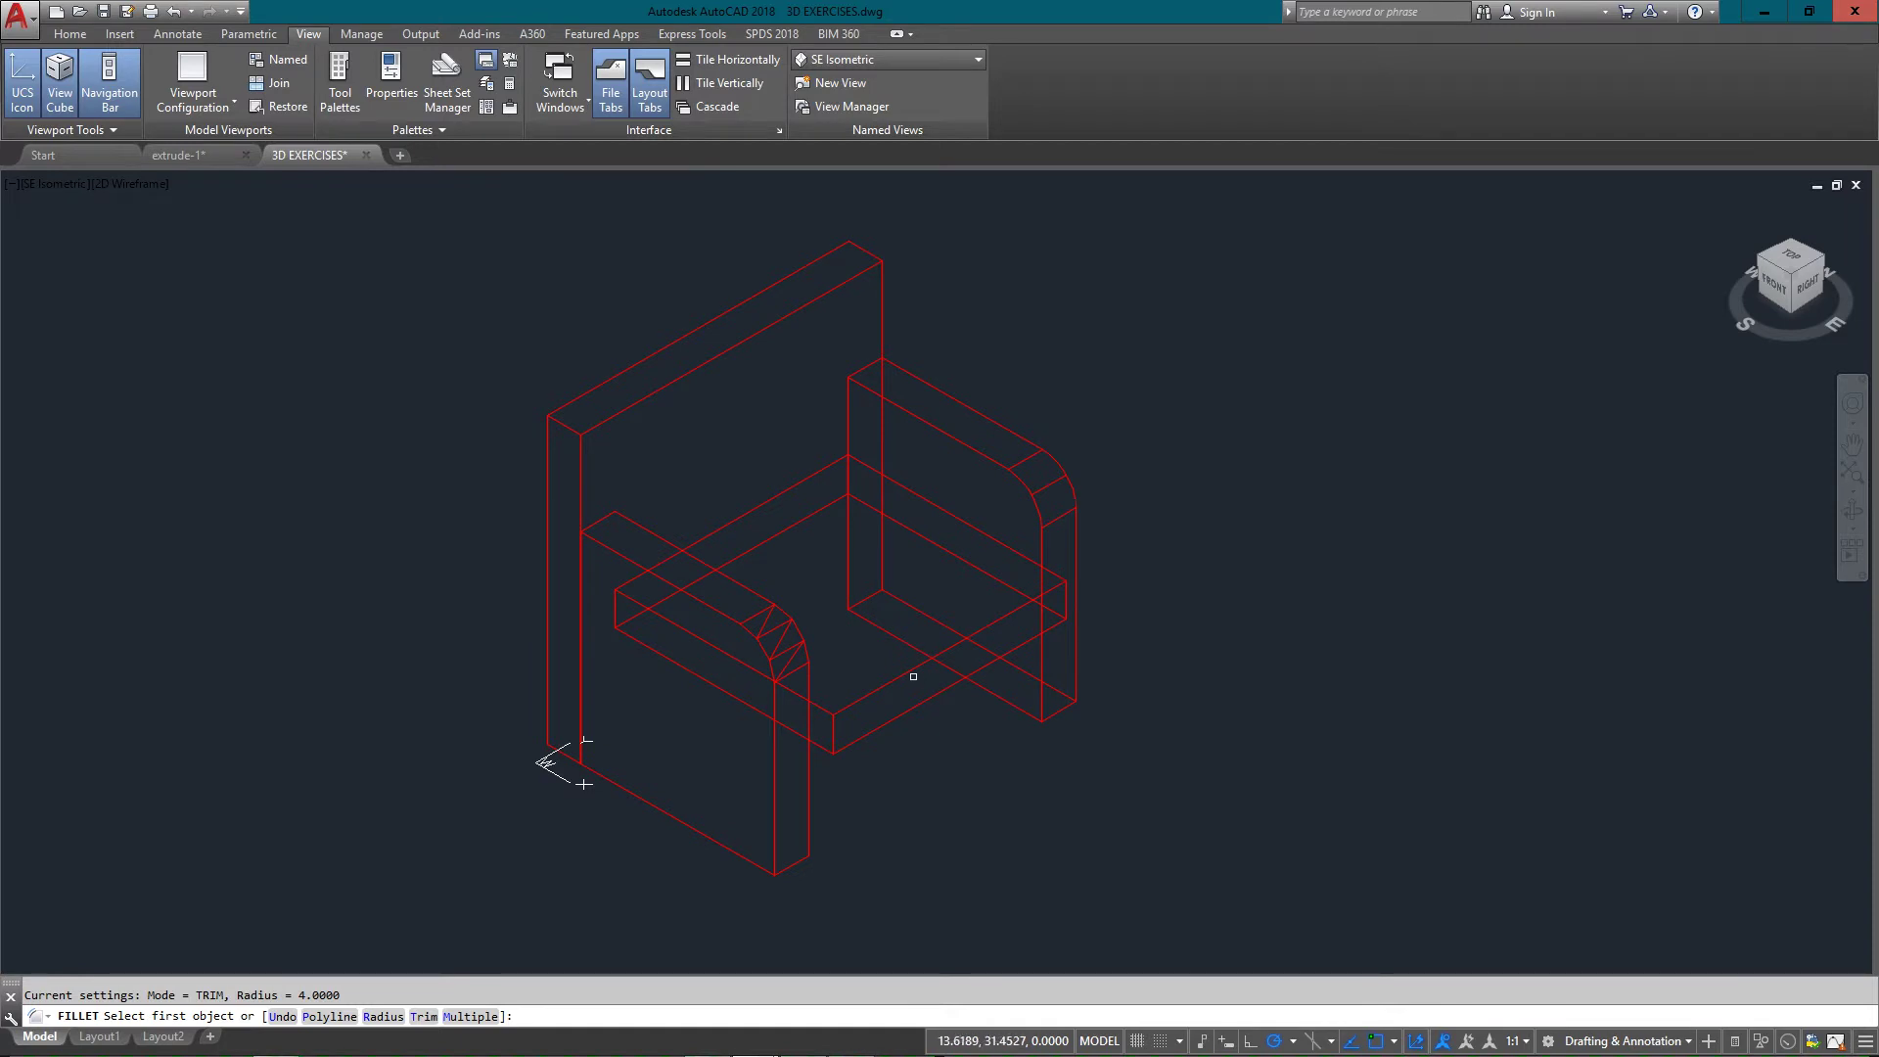
pyautogui.write('r')
pyautogui.press('Return')
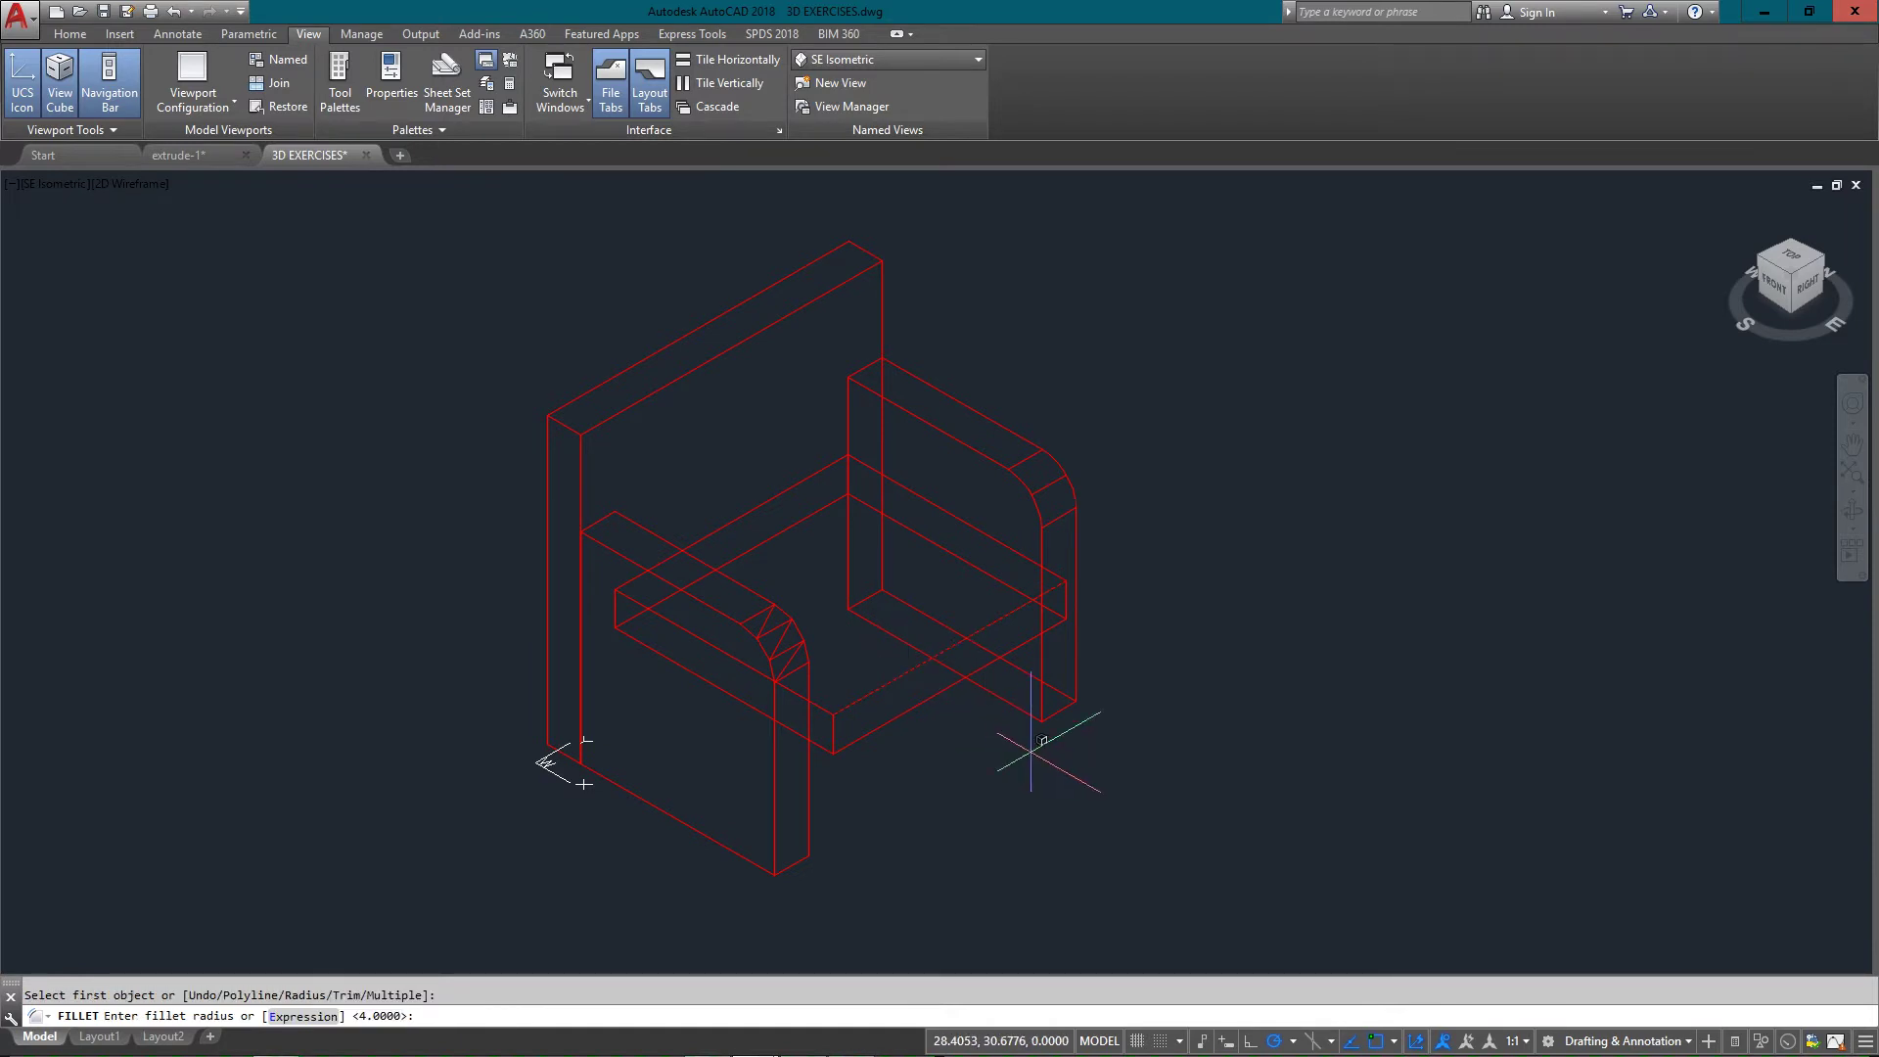
pyautogui.write('.25')
pyautogui.press('Return')
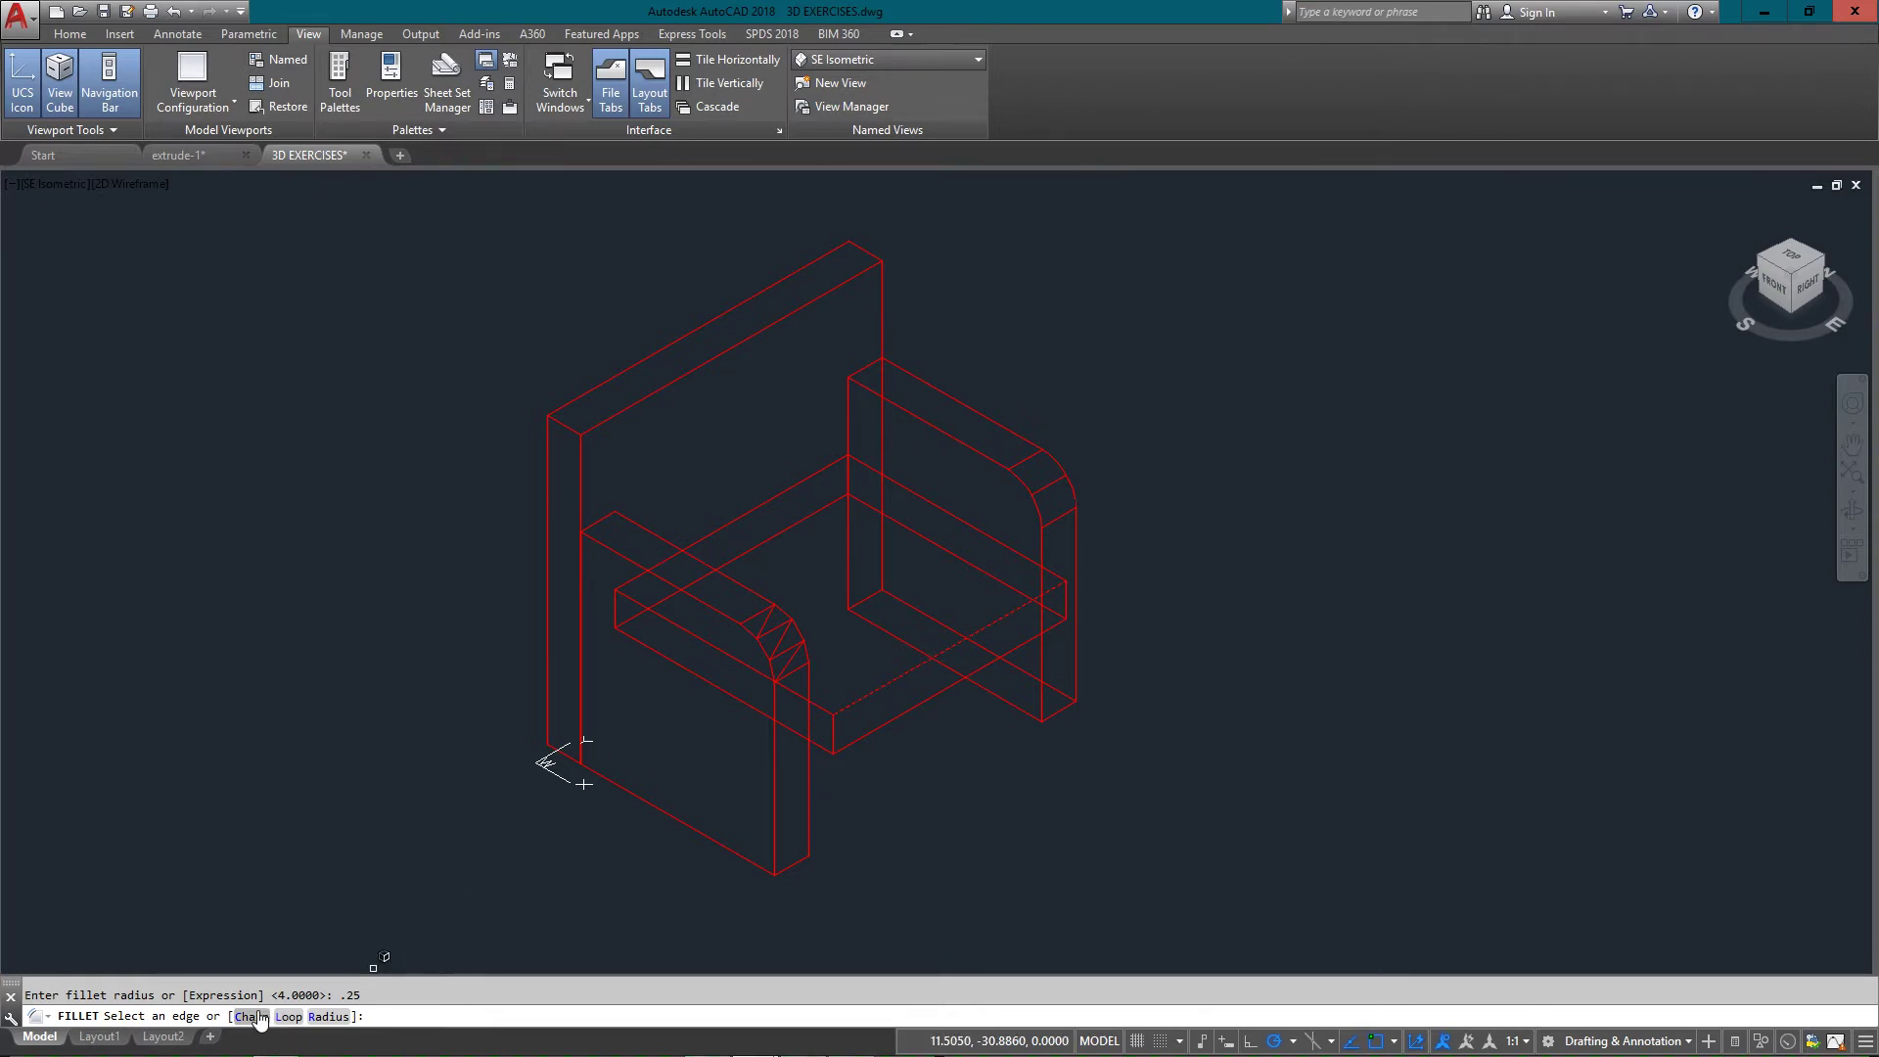
pyautogui.write('c')
pyautogui.press('Return')
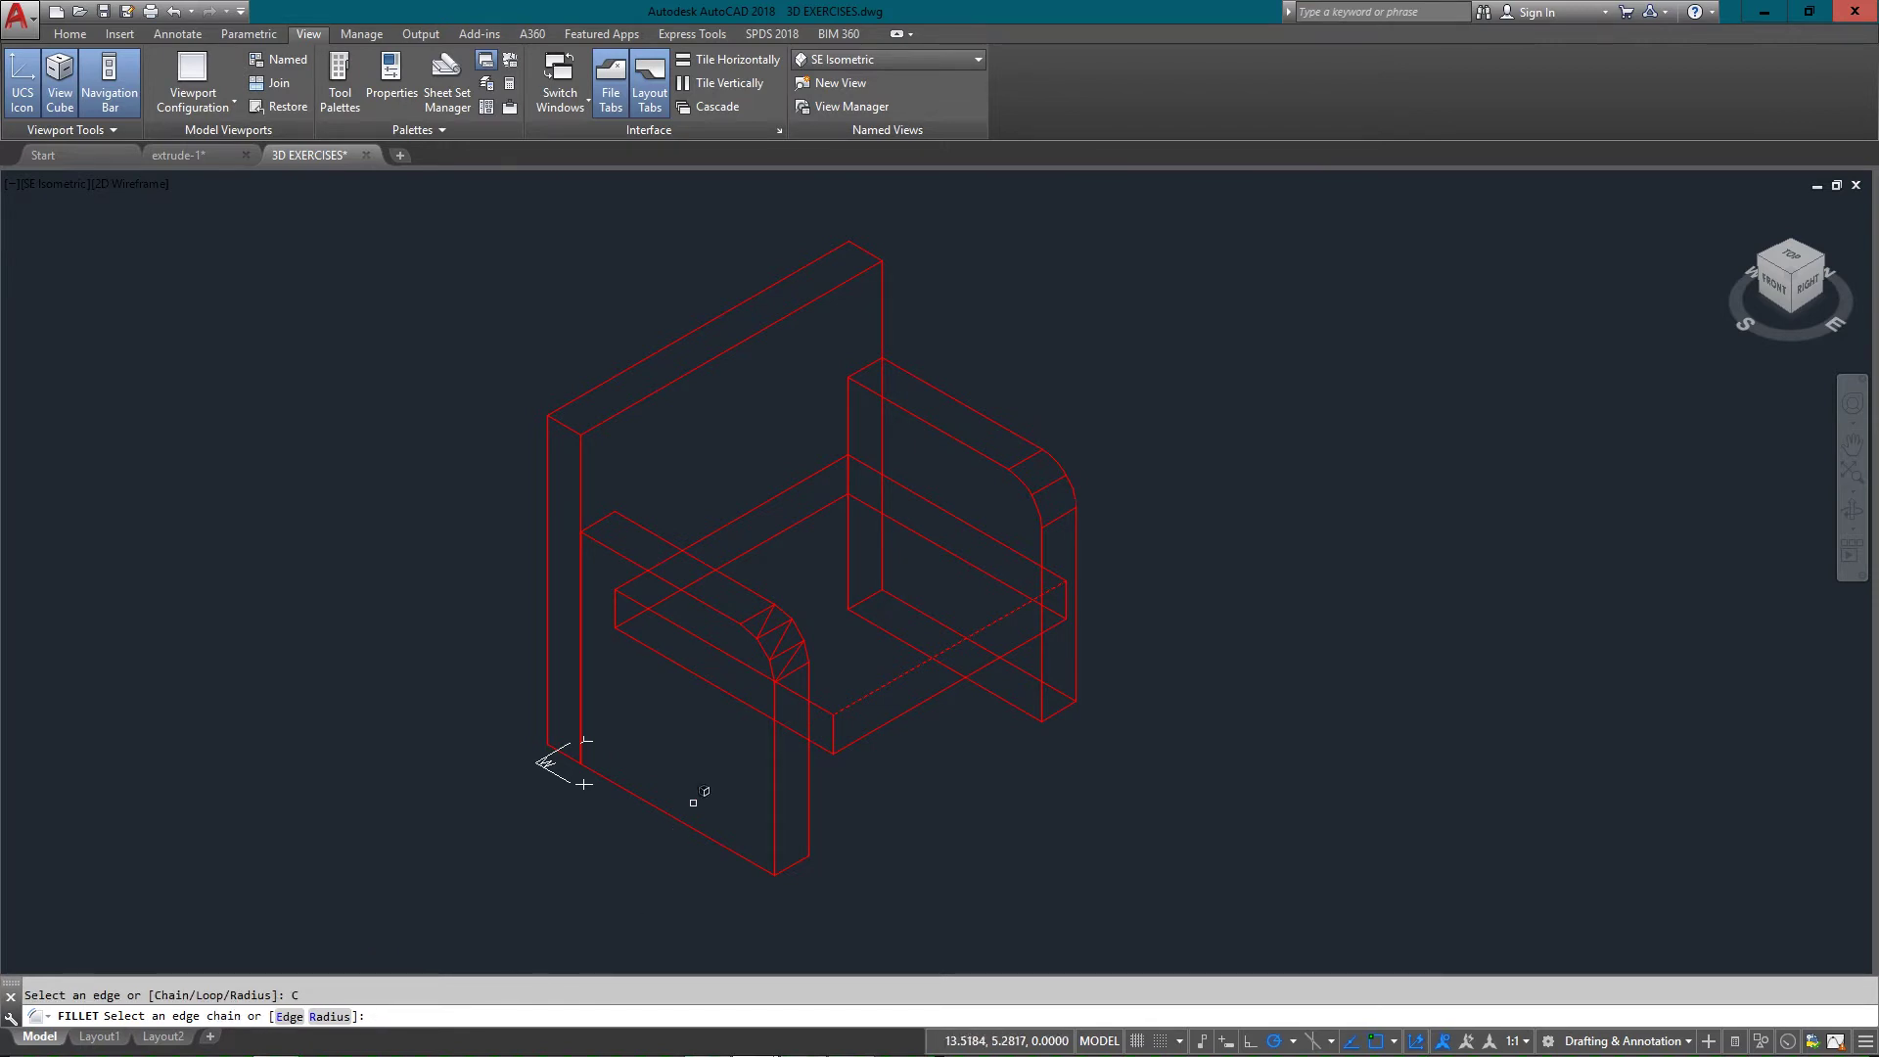
pyautogui.click(892, 506)
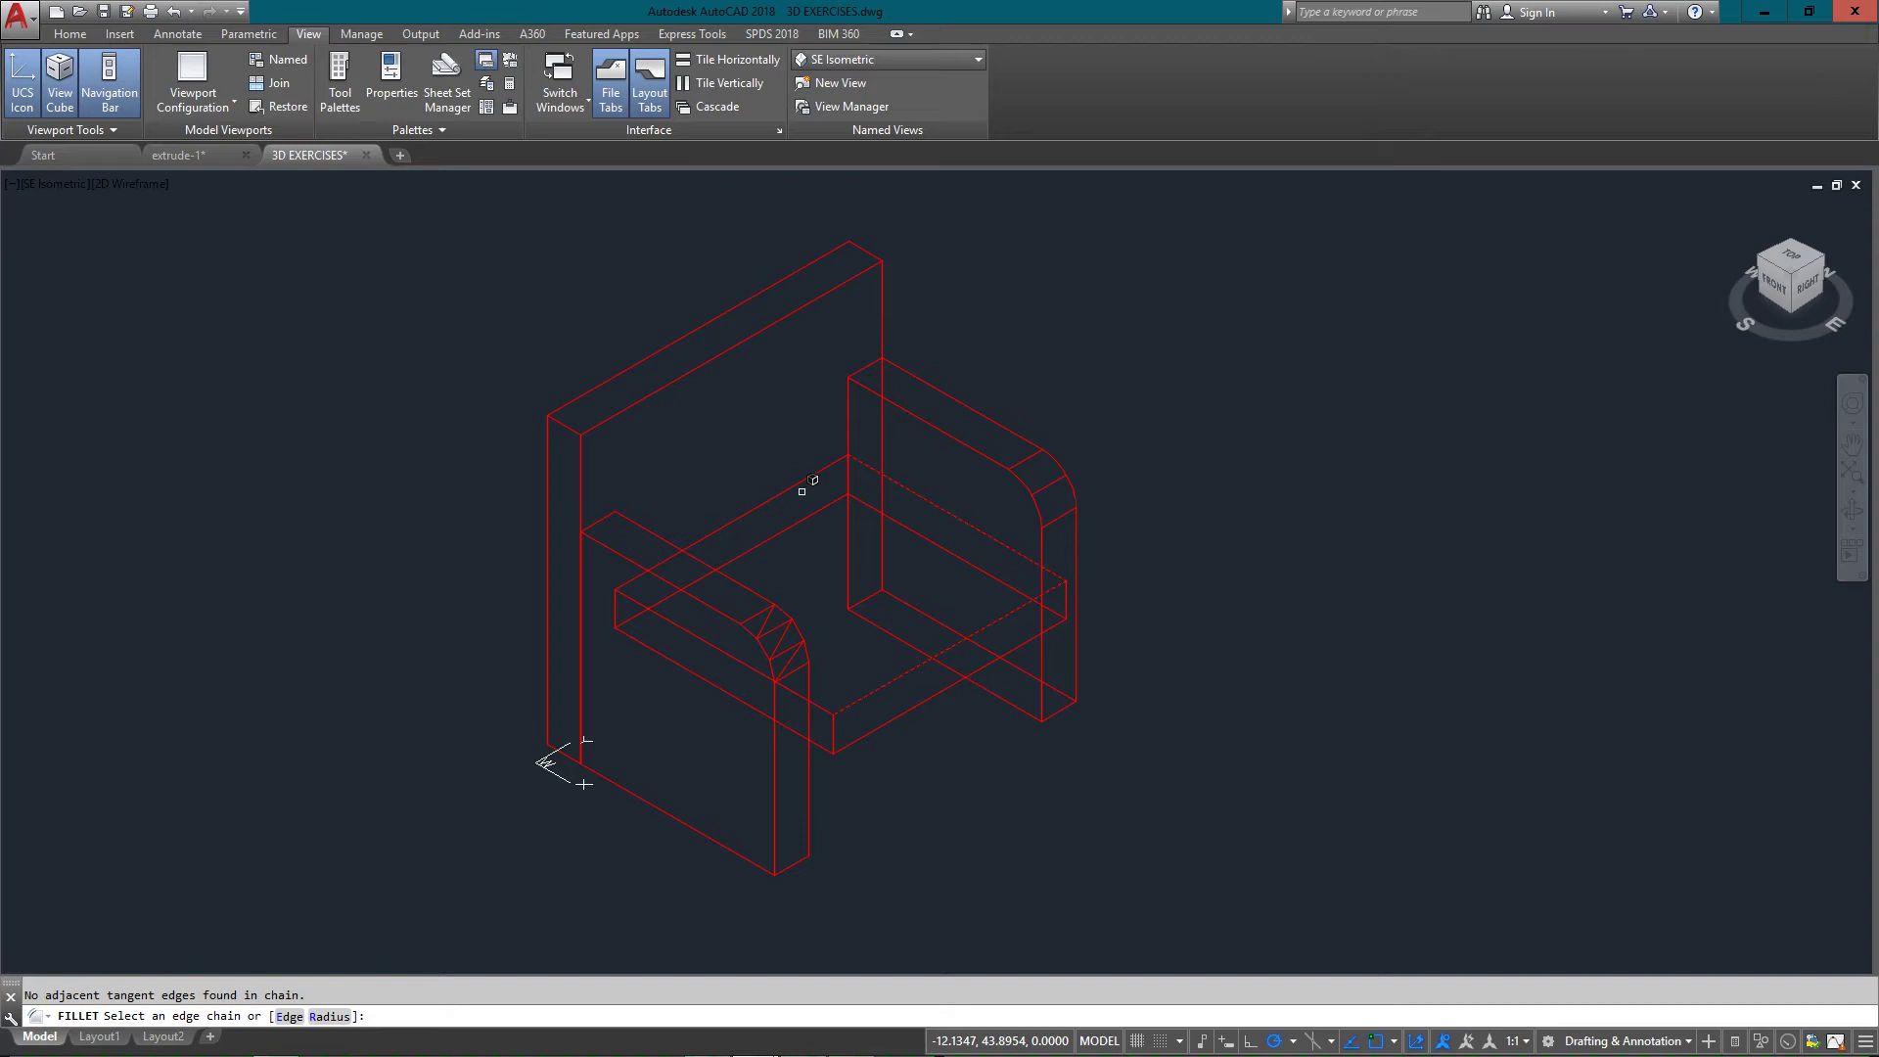
pyautogui.click(706, 637)
pyautogui.press('Return')
# - Examine the filleted top edges and corners of the seat in close-up
pyautogui.write('v')
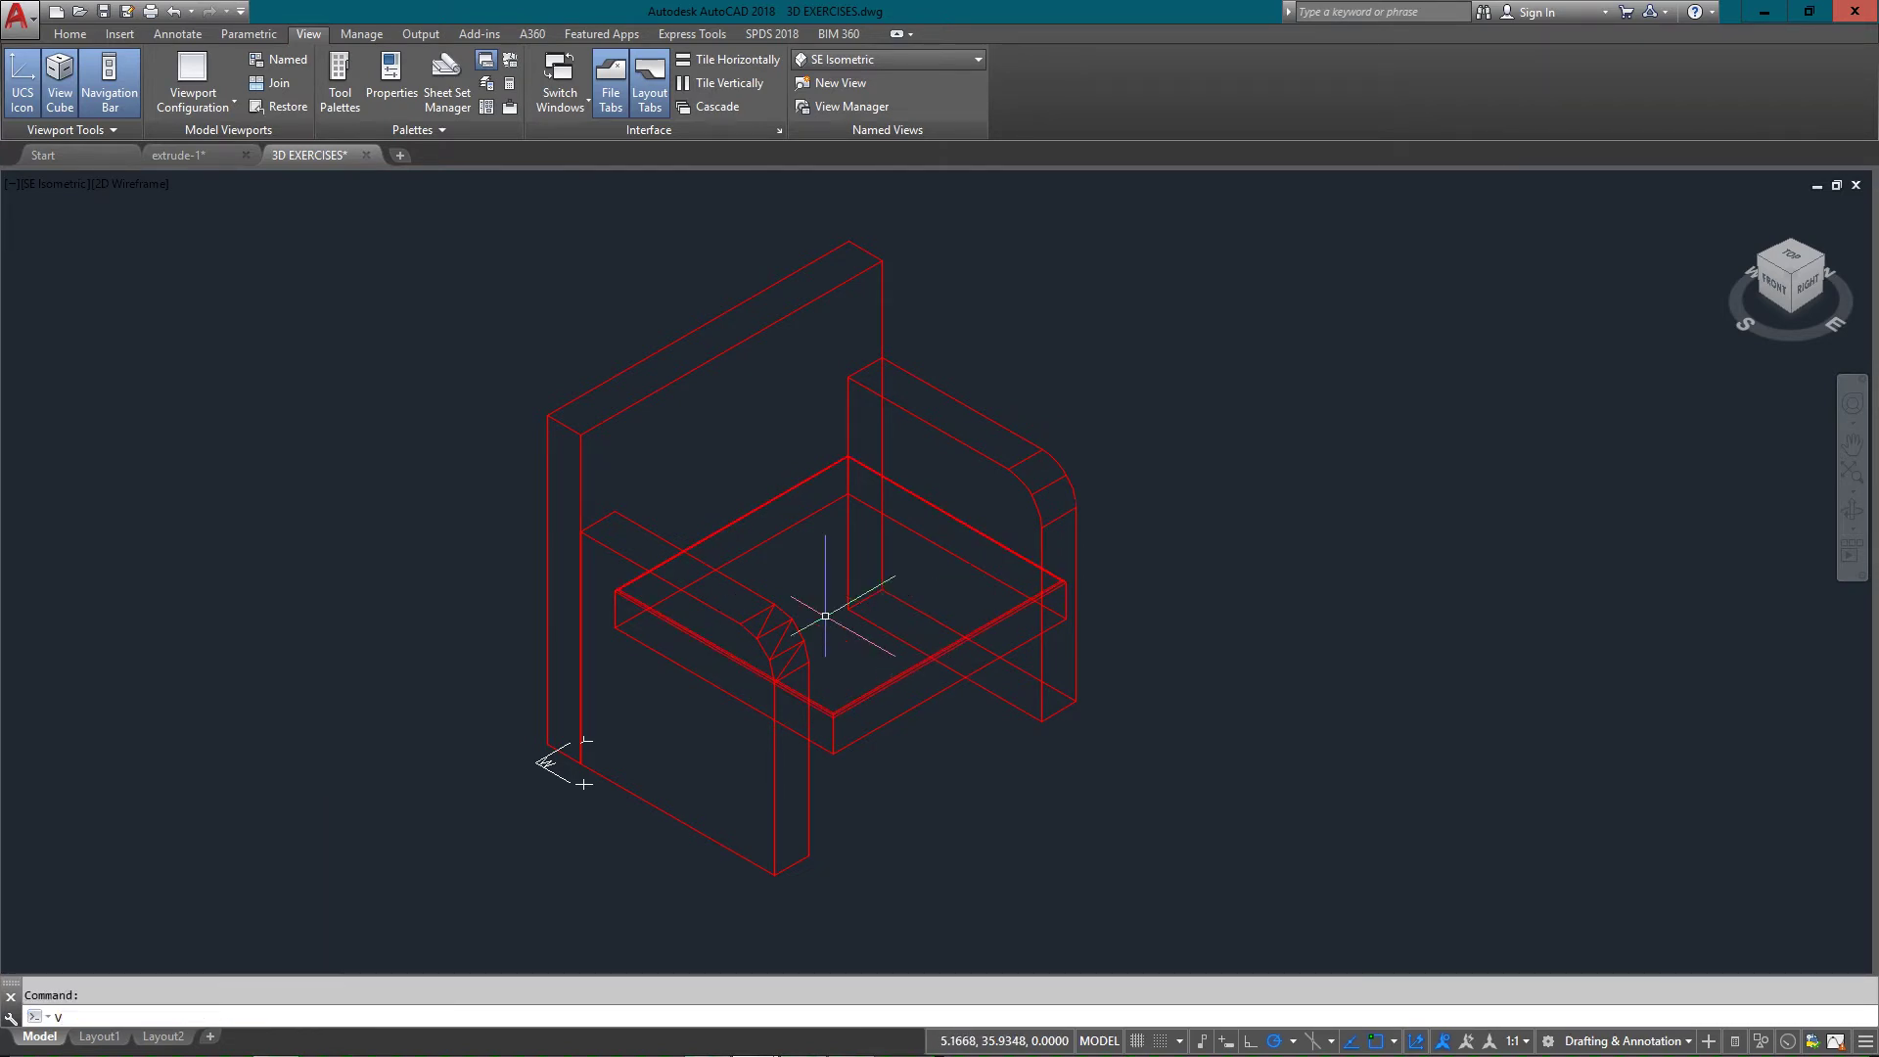
pyautogui.scroll(5, 842, 695)
pyautogui.scroll(4, 857, 770)
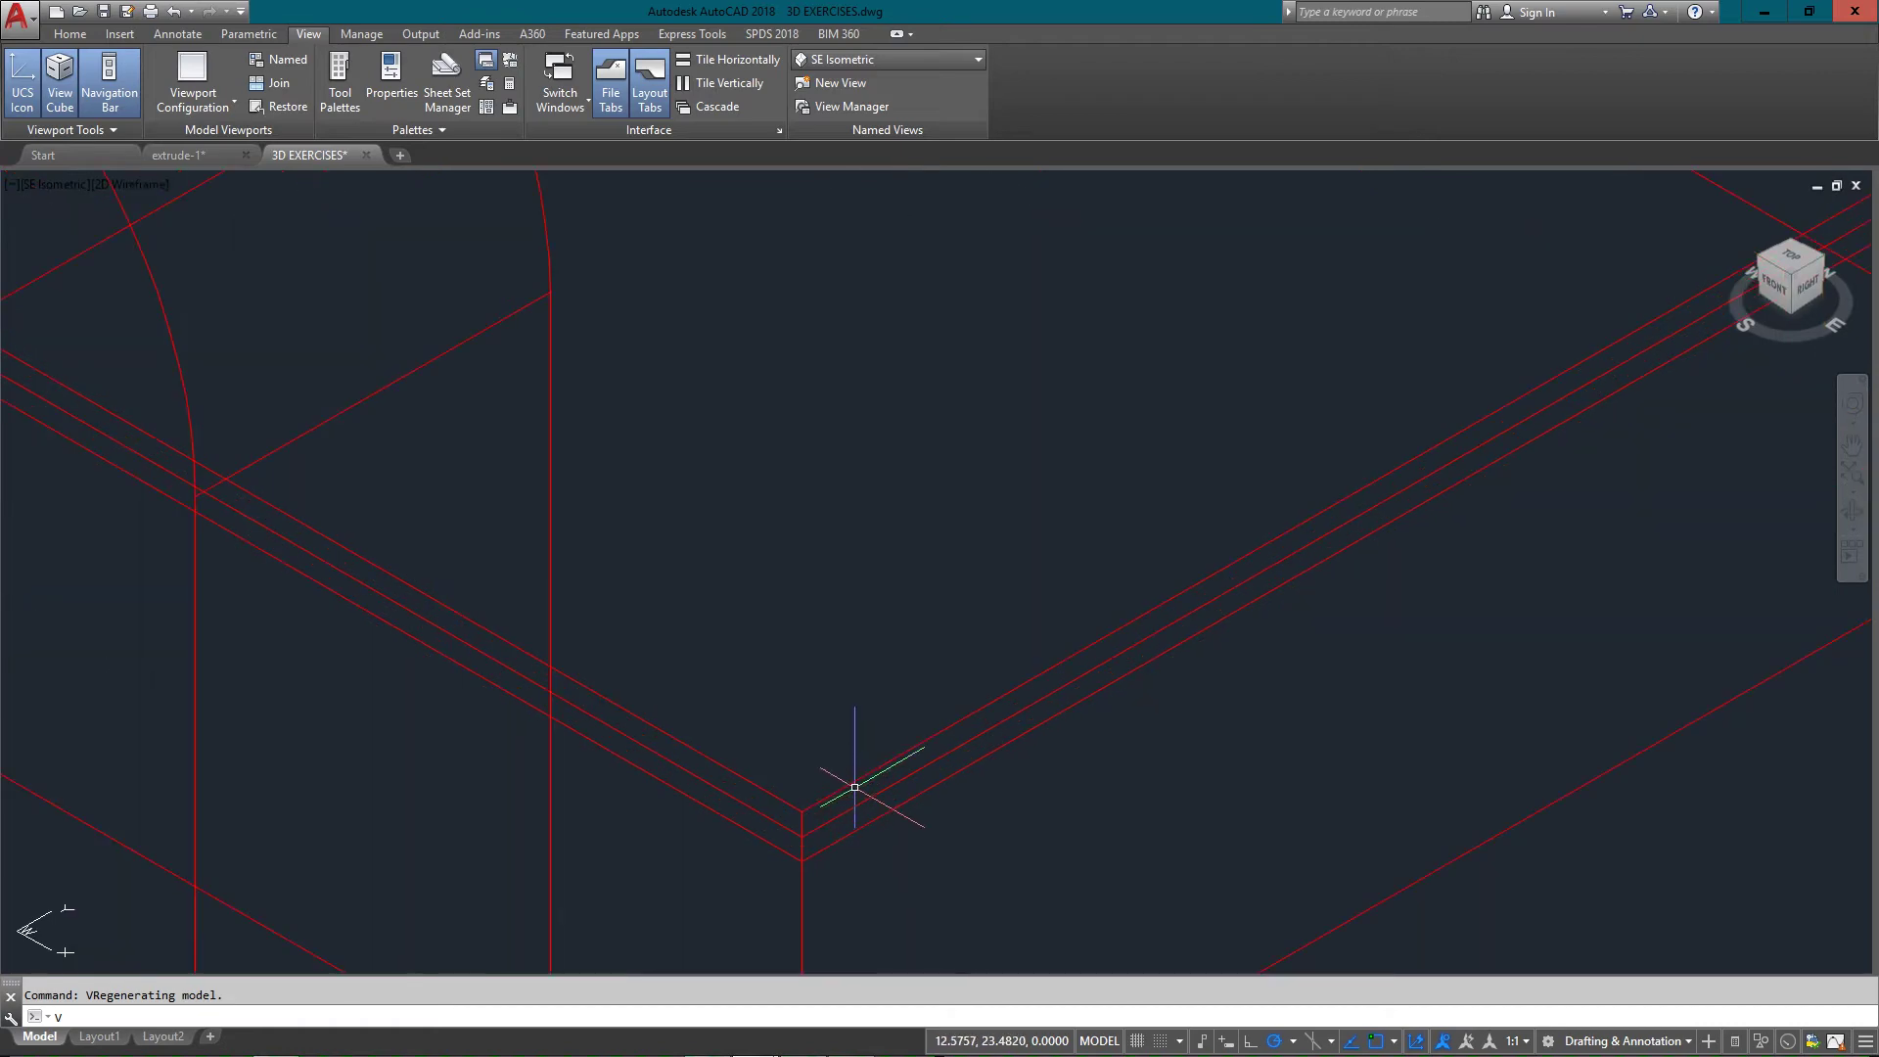
pyautogui.scroll(-8, 778, 696)
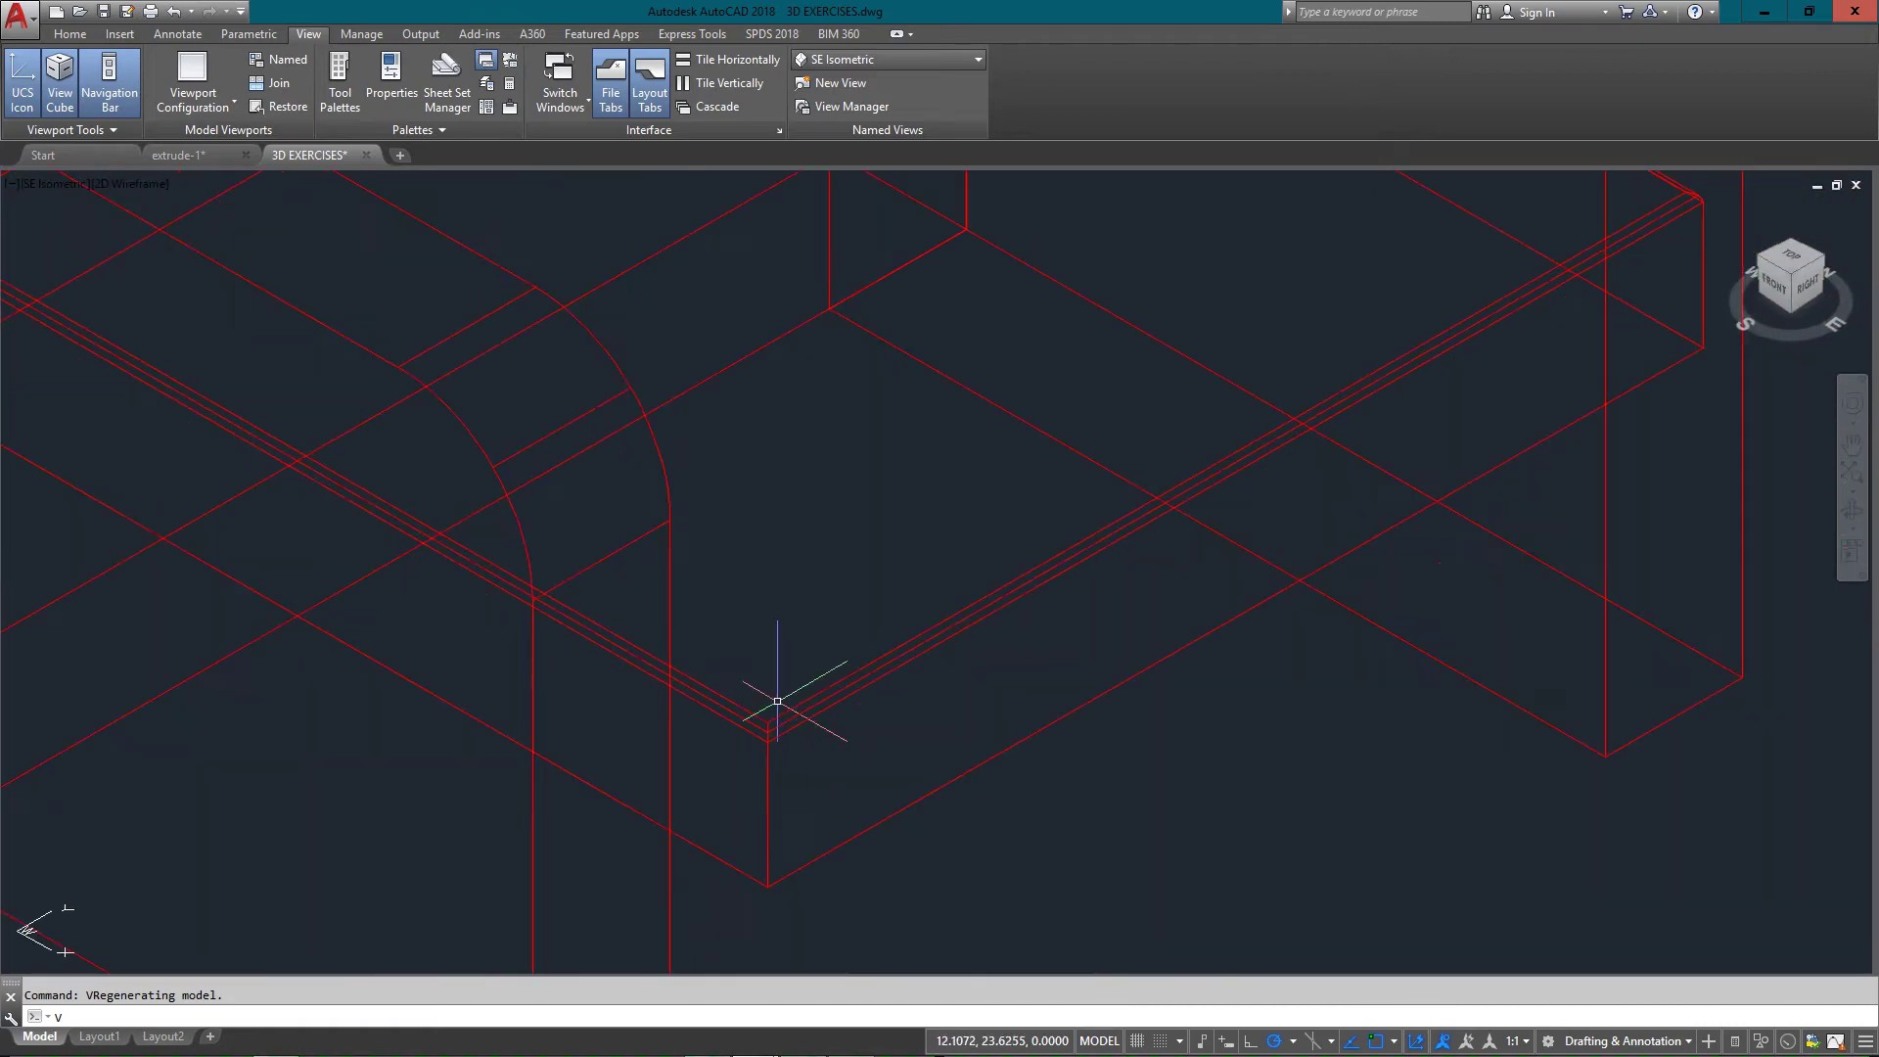
pyautogui.scroll(6, 966, 503)
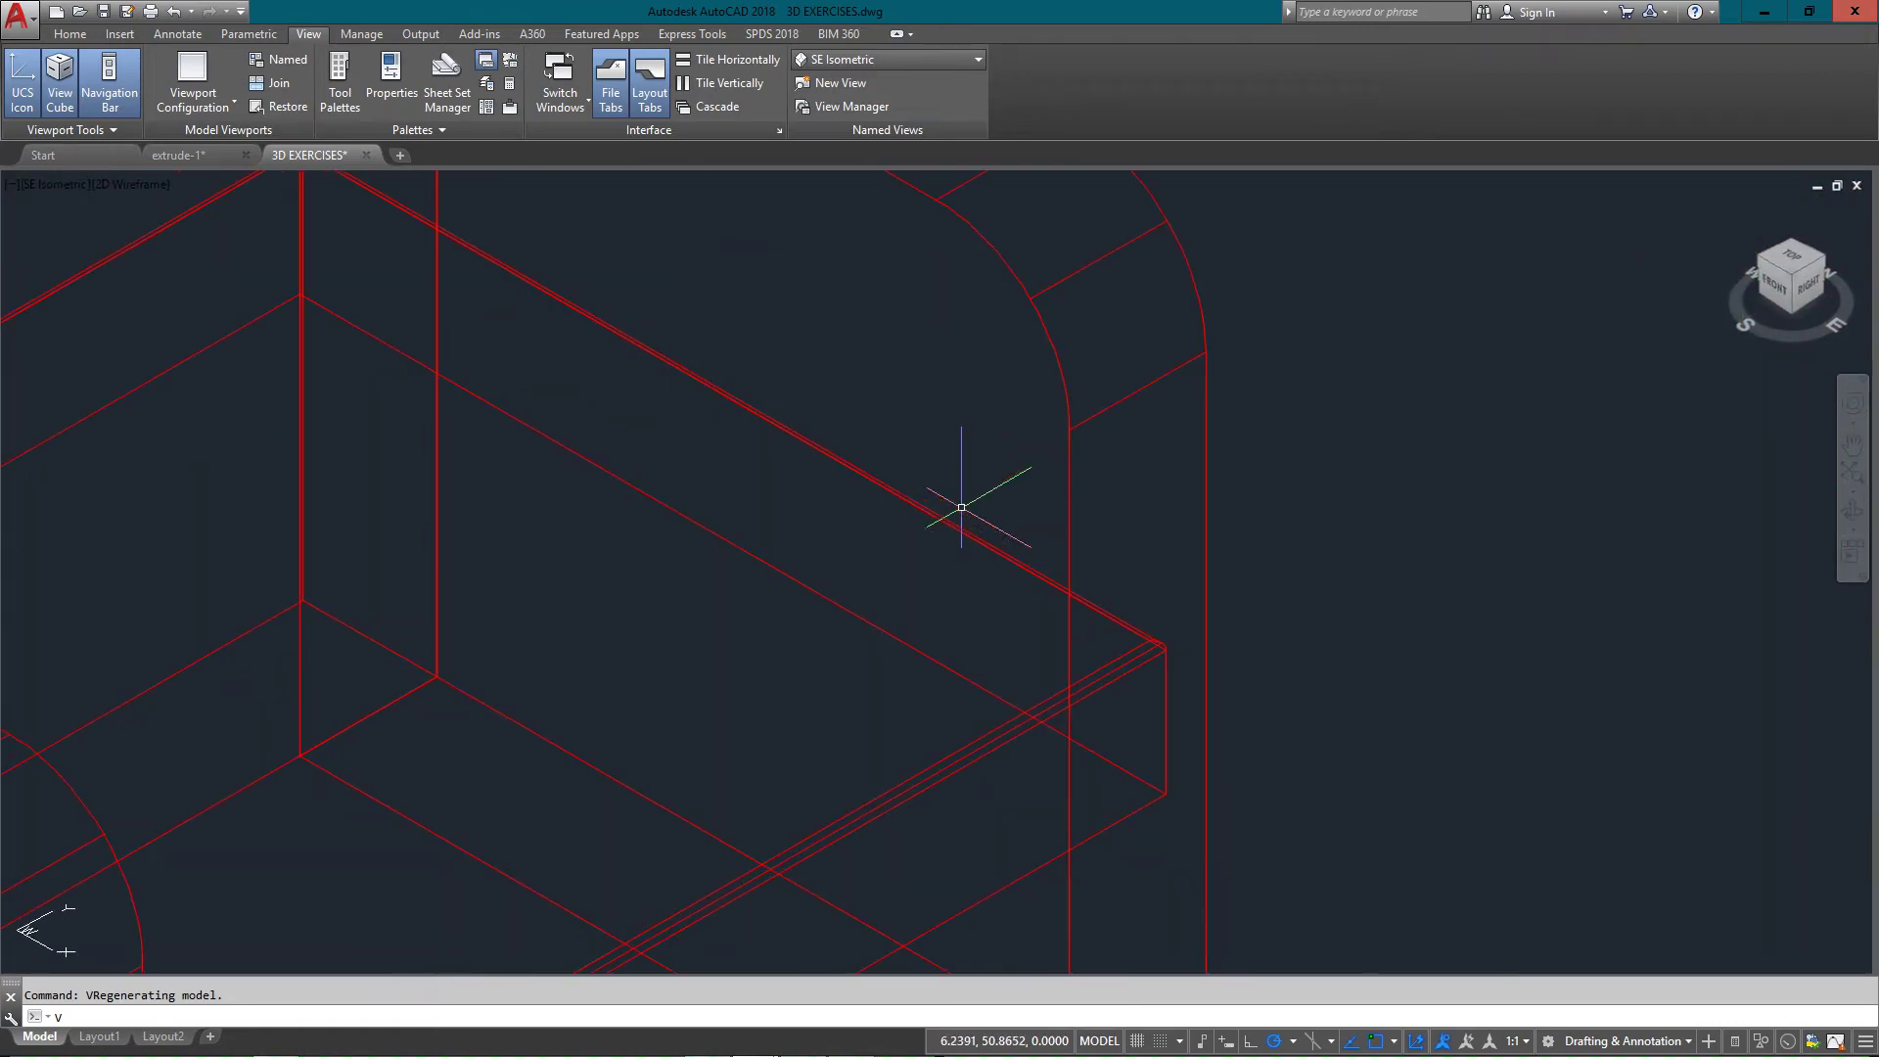
pyautogui.scroll(-6, 965, 519)
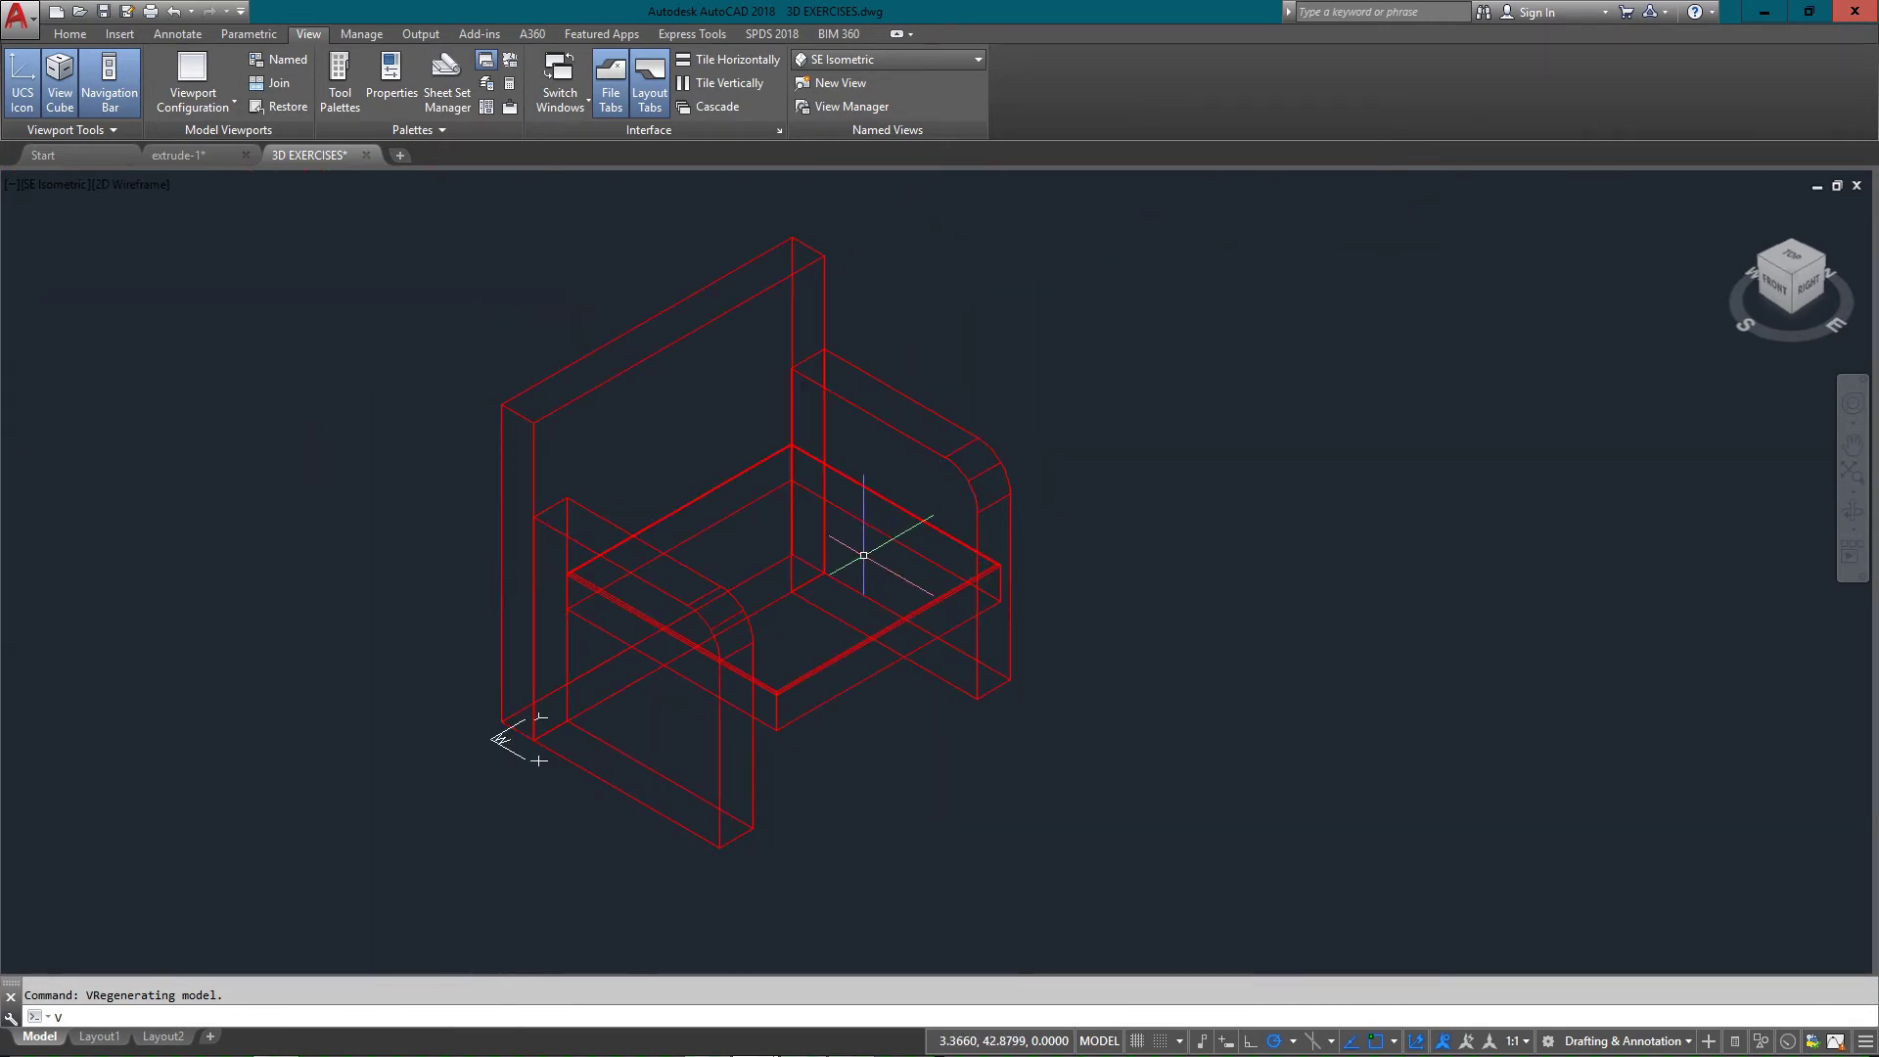
pyautogui.scroll(5, 862, 557)
pyautogui.scroll(-5, 864, 555)
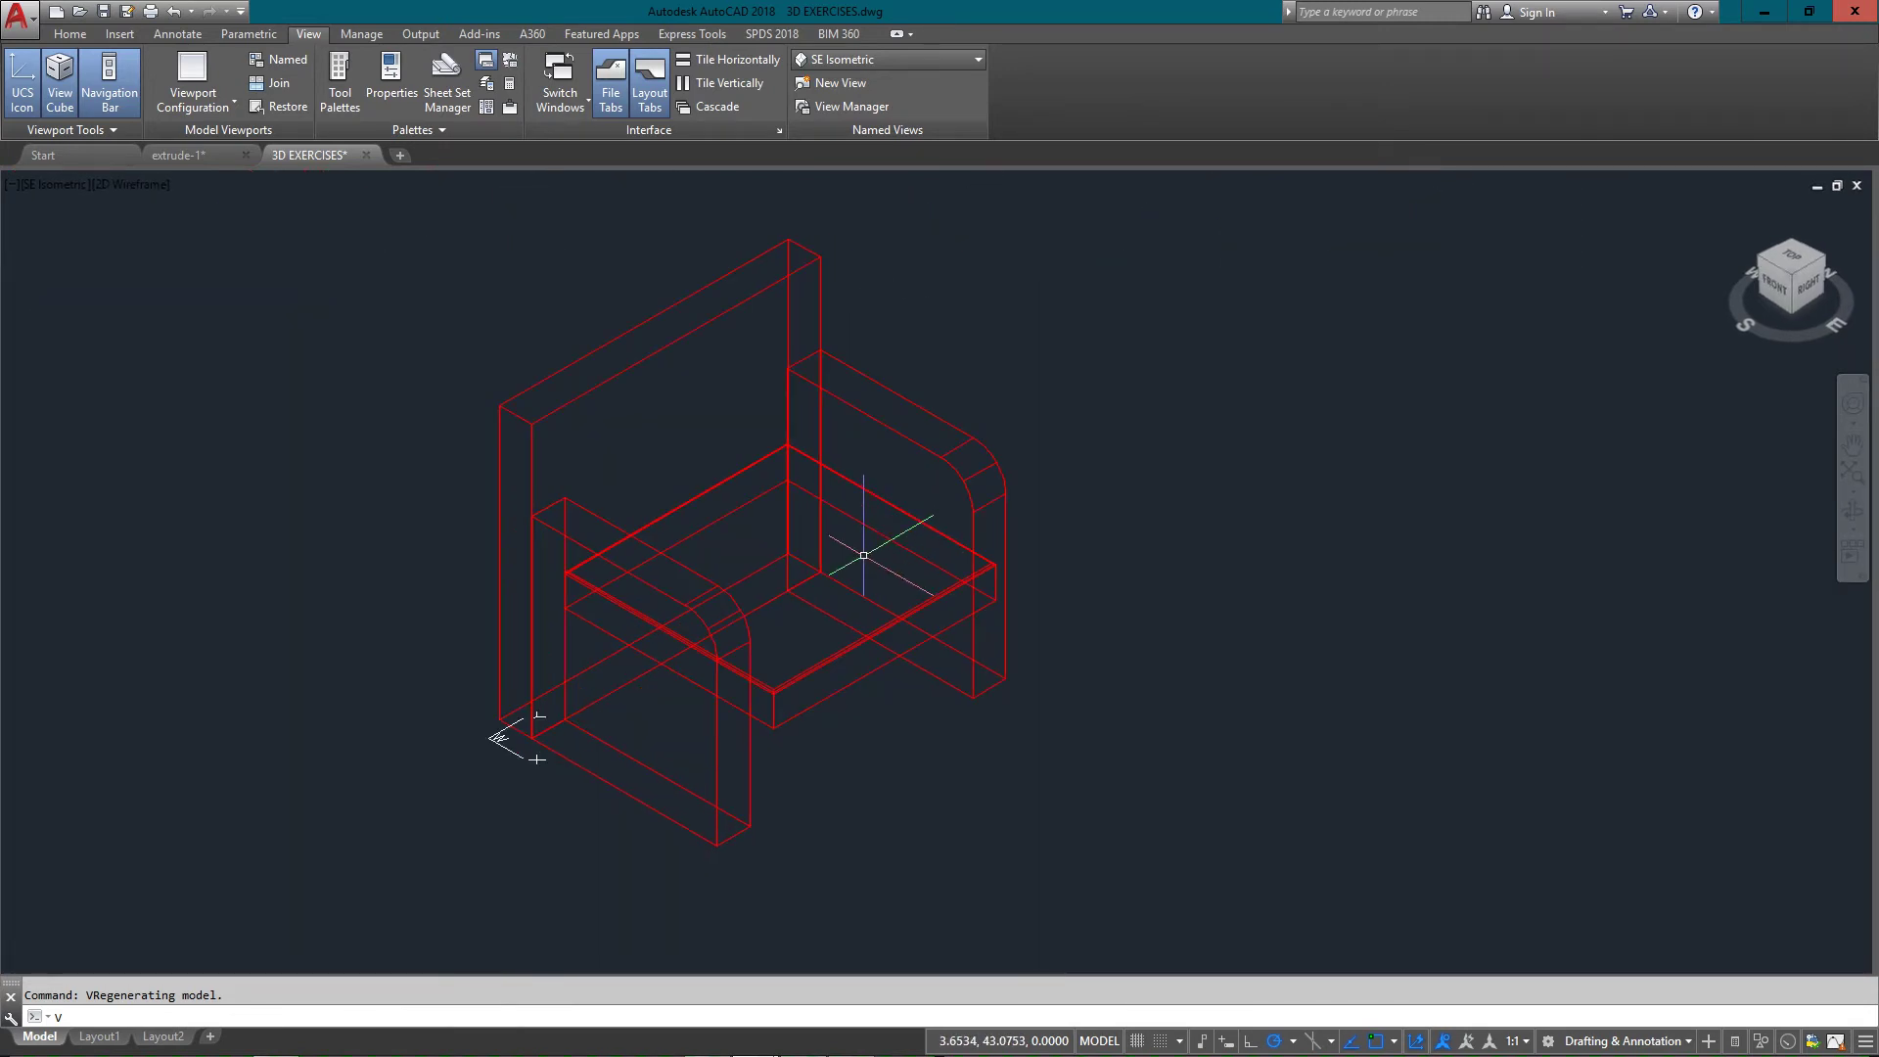
pyautogui.scroll(1, 857, 552)
pyautogui.scroll(-1, 843, 545)
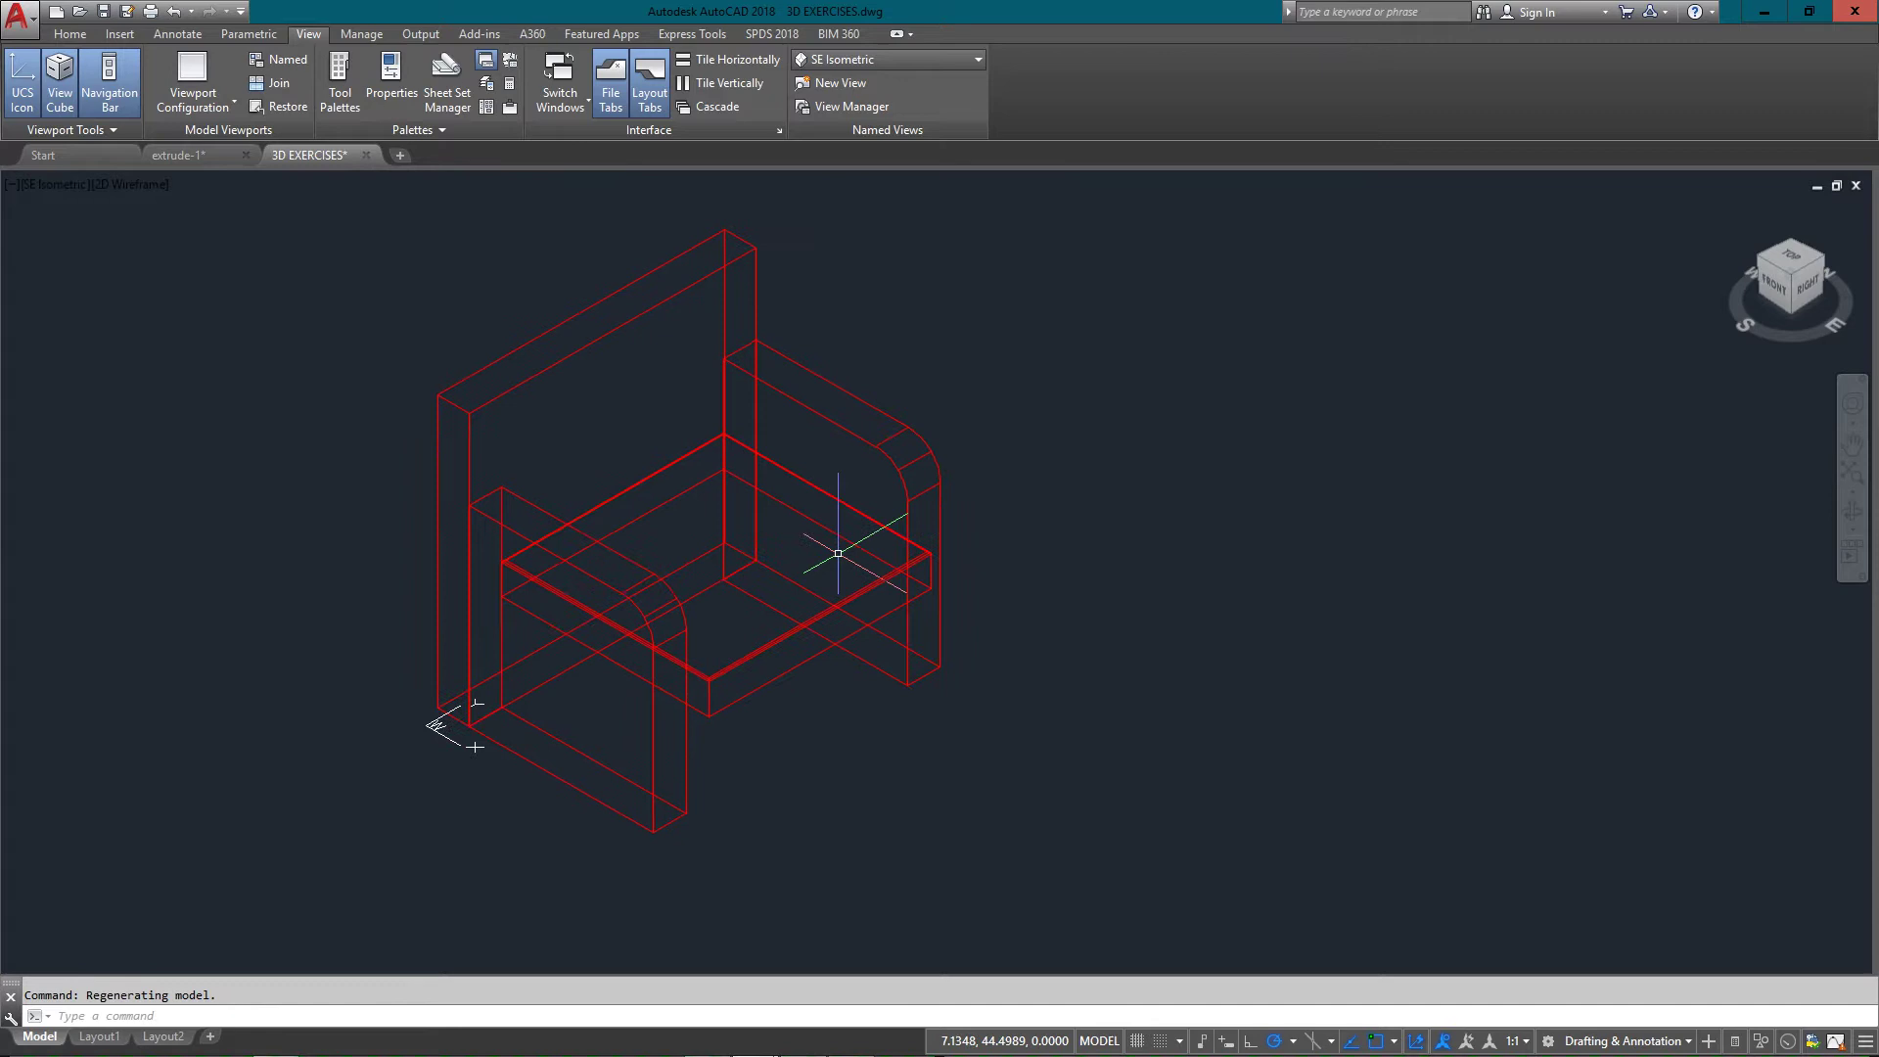
# - Erase all the solids of the chair
pyautogui.write('e')
pyautogui.press('Return')
pyautogui.click(1001, 171)
pyautogui.click(399, 831)
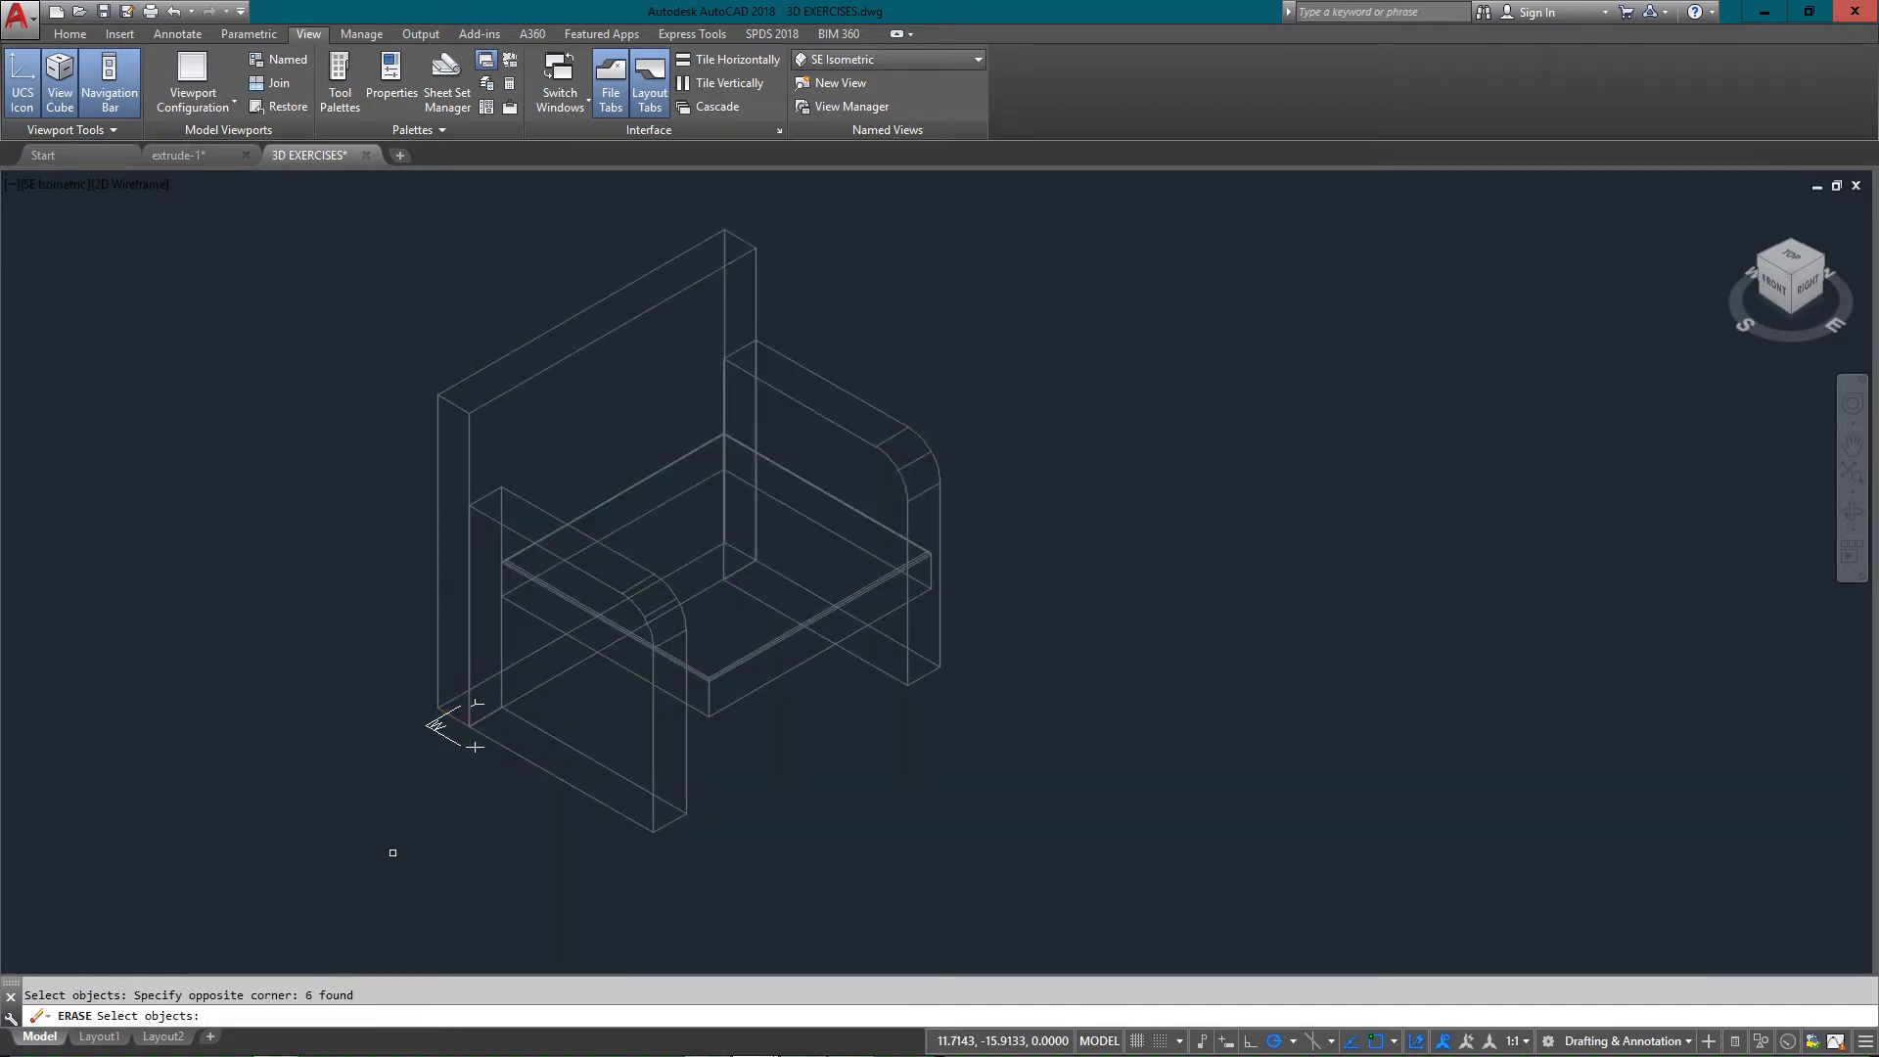
pyautogui.press('Return')
# - Show the dimensioned sprocket drawing in the top view, zoomed to its extents
pyautogui.write('z')
pyautogui.press('Return')
pyautogui.write('e')
pyautogui.press('Return')
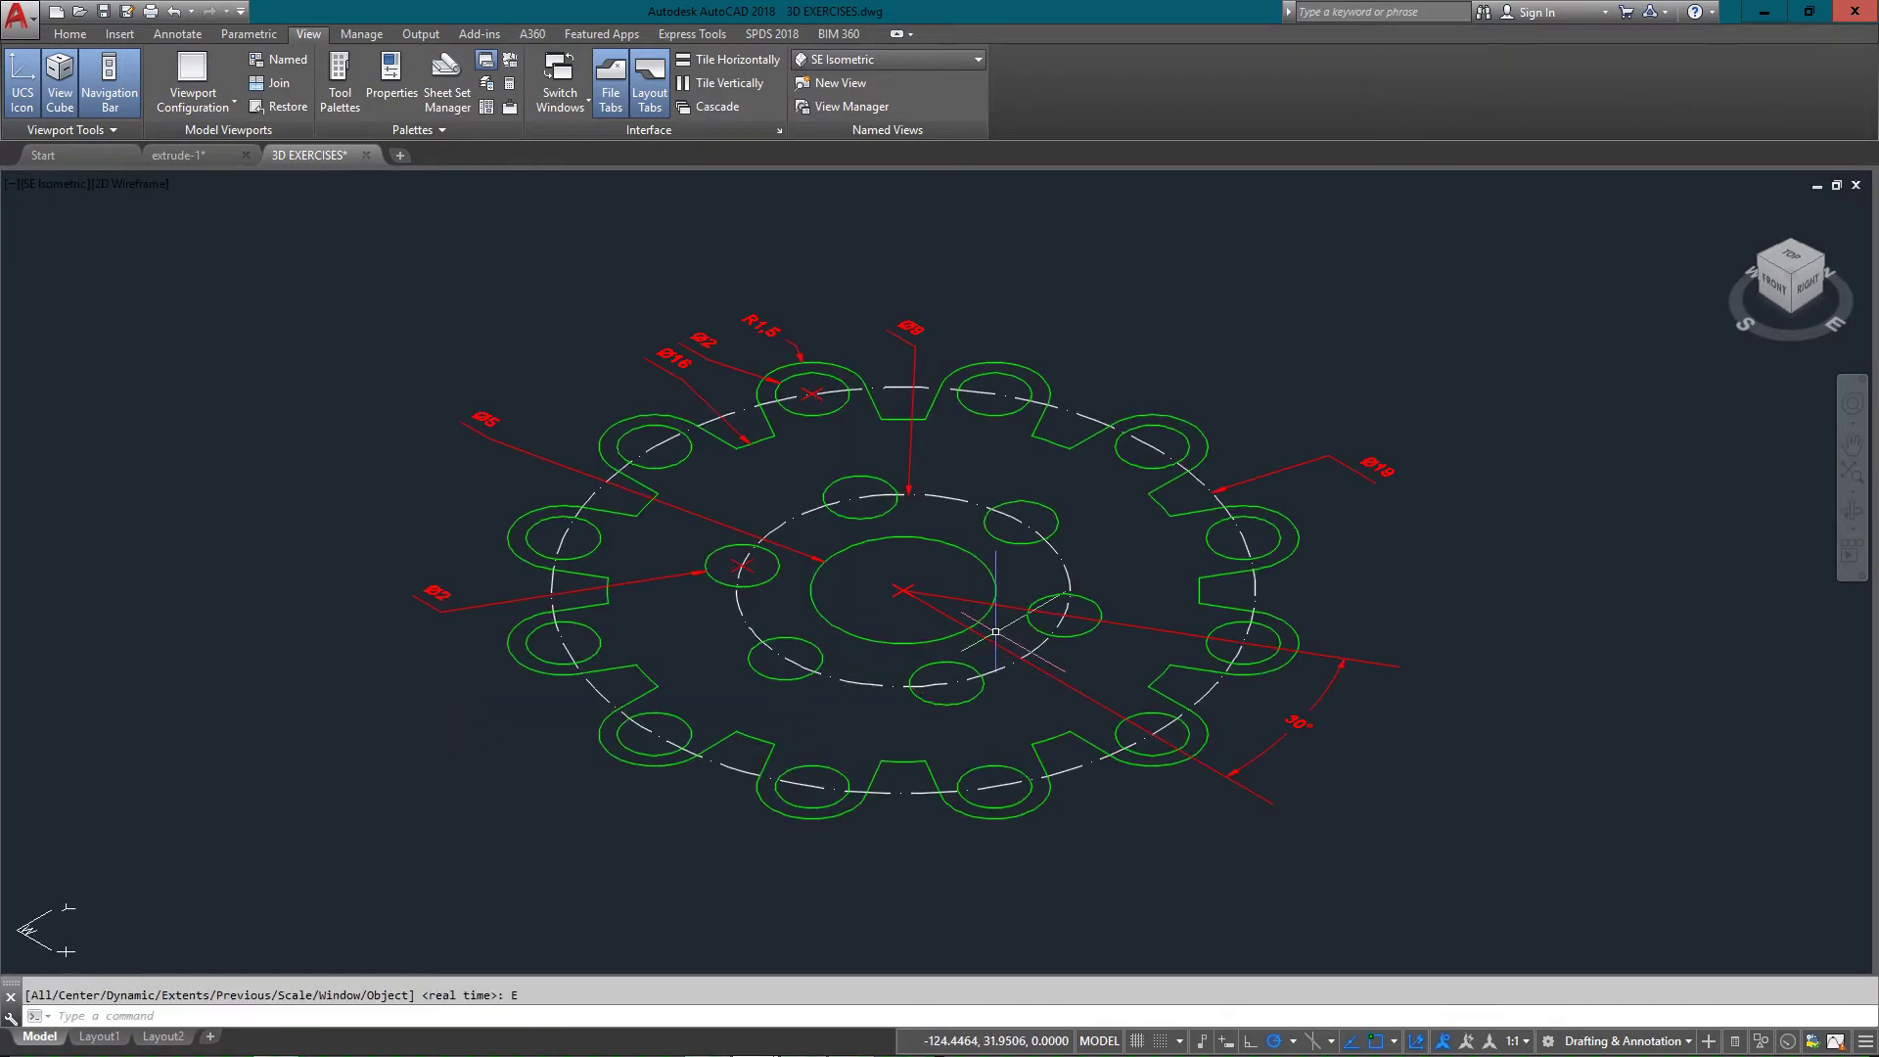
pyautogui.click(1780, 266)
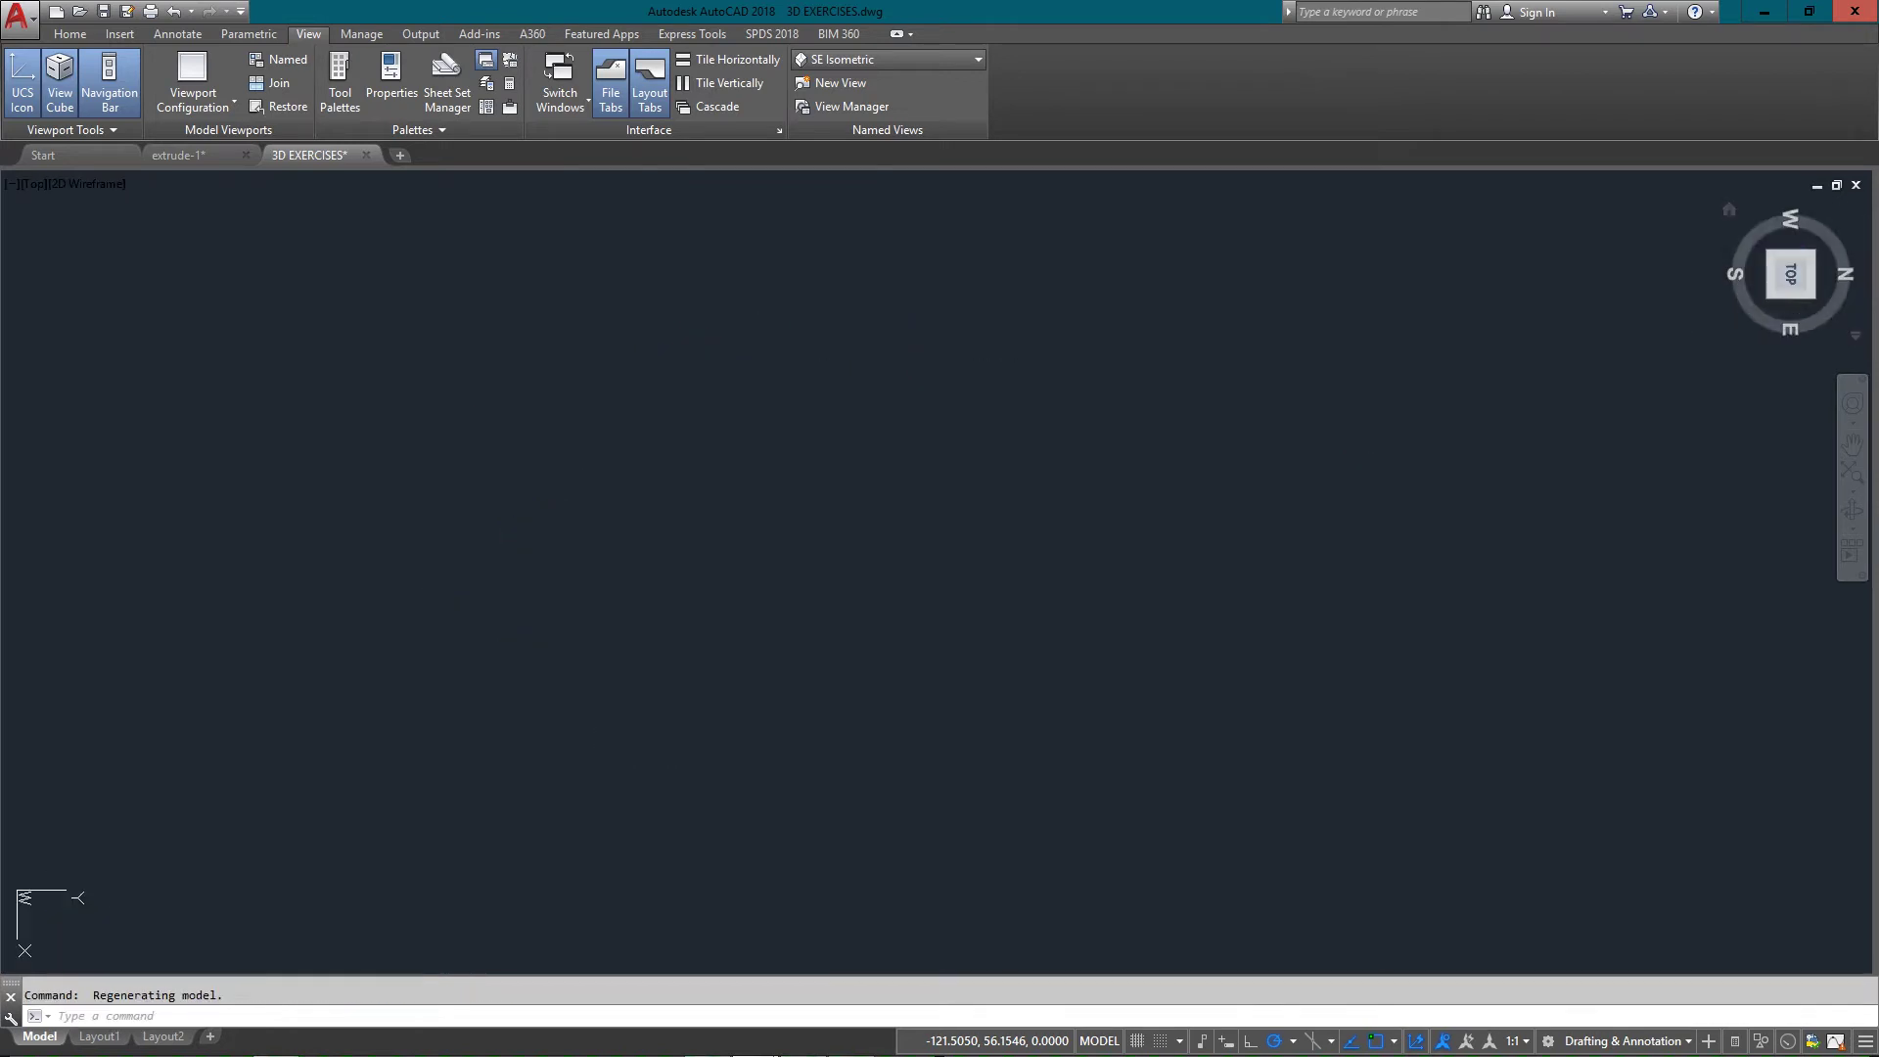
pyautogui.write('z')
pyautogui.press('Return')
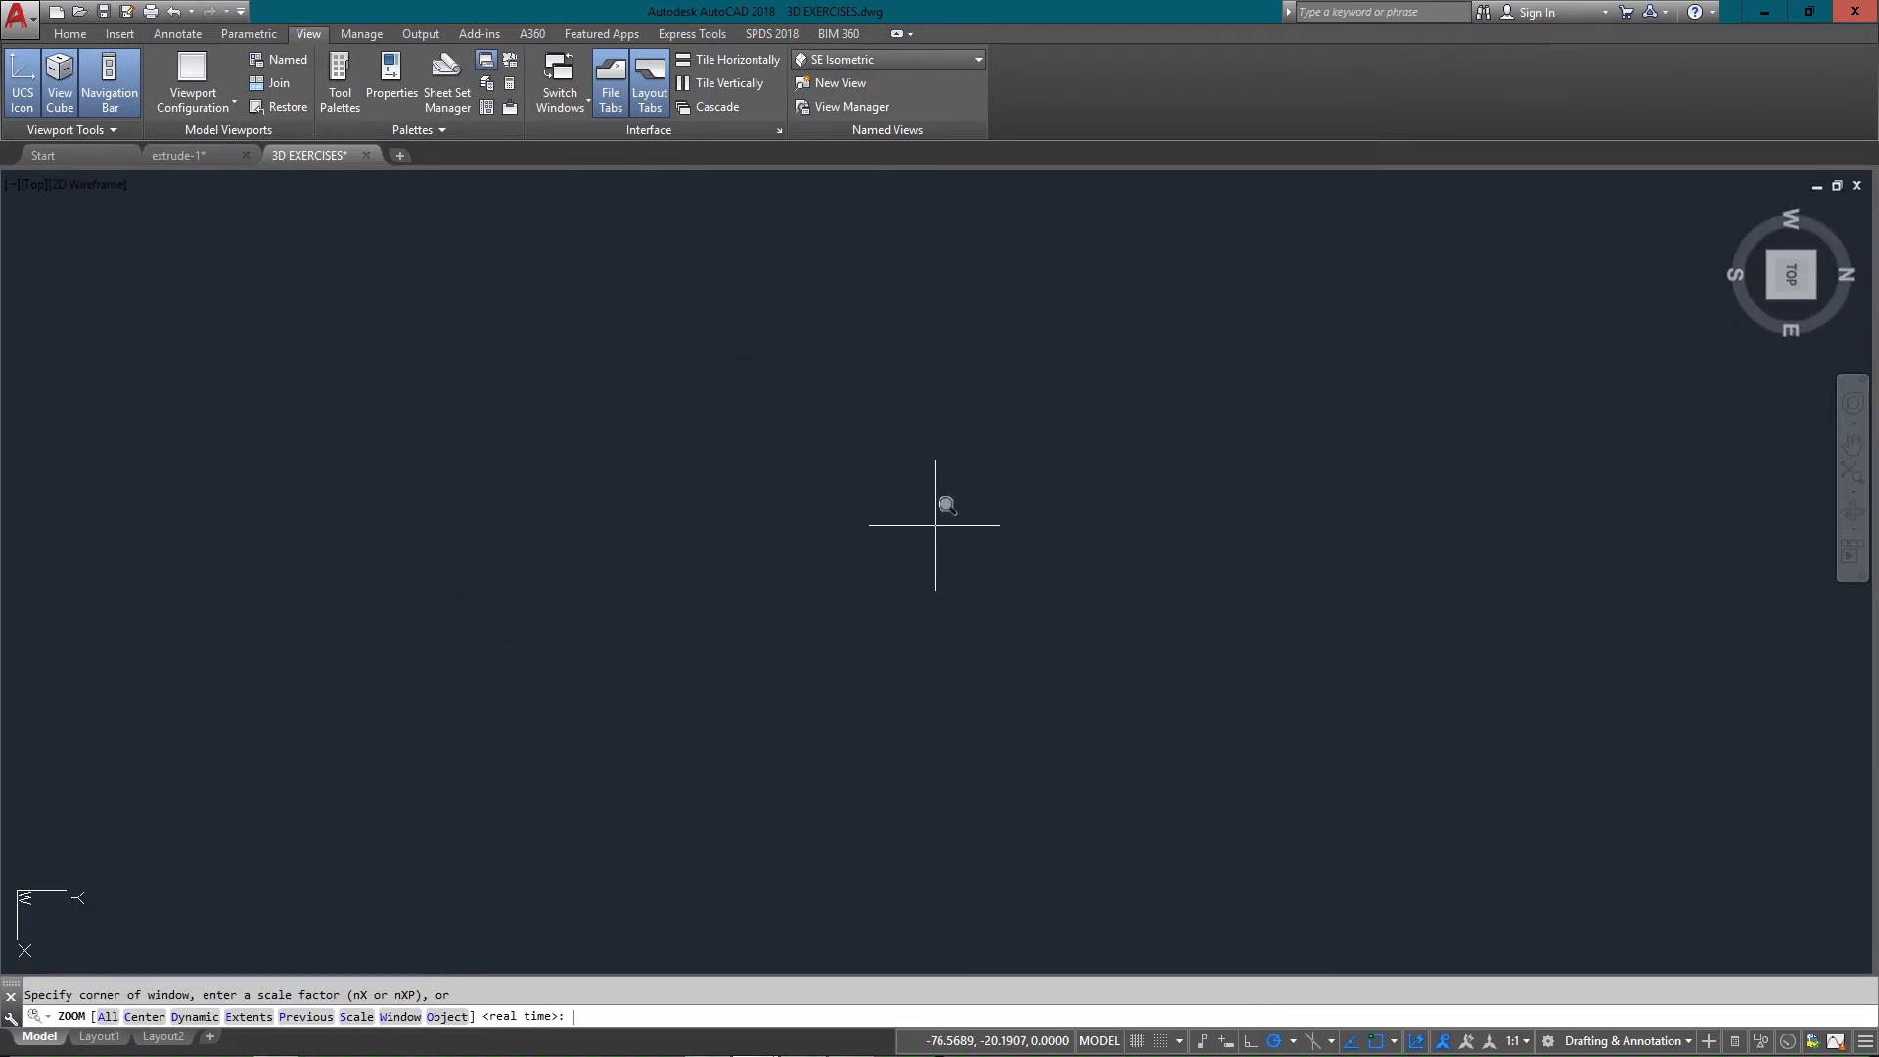
pyautogui.write('e')
pyautogui.press('Return')
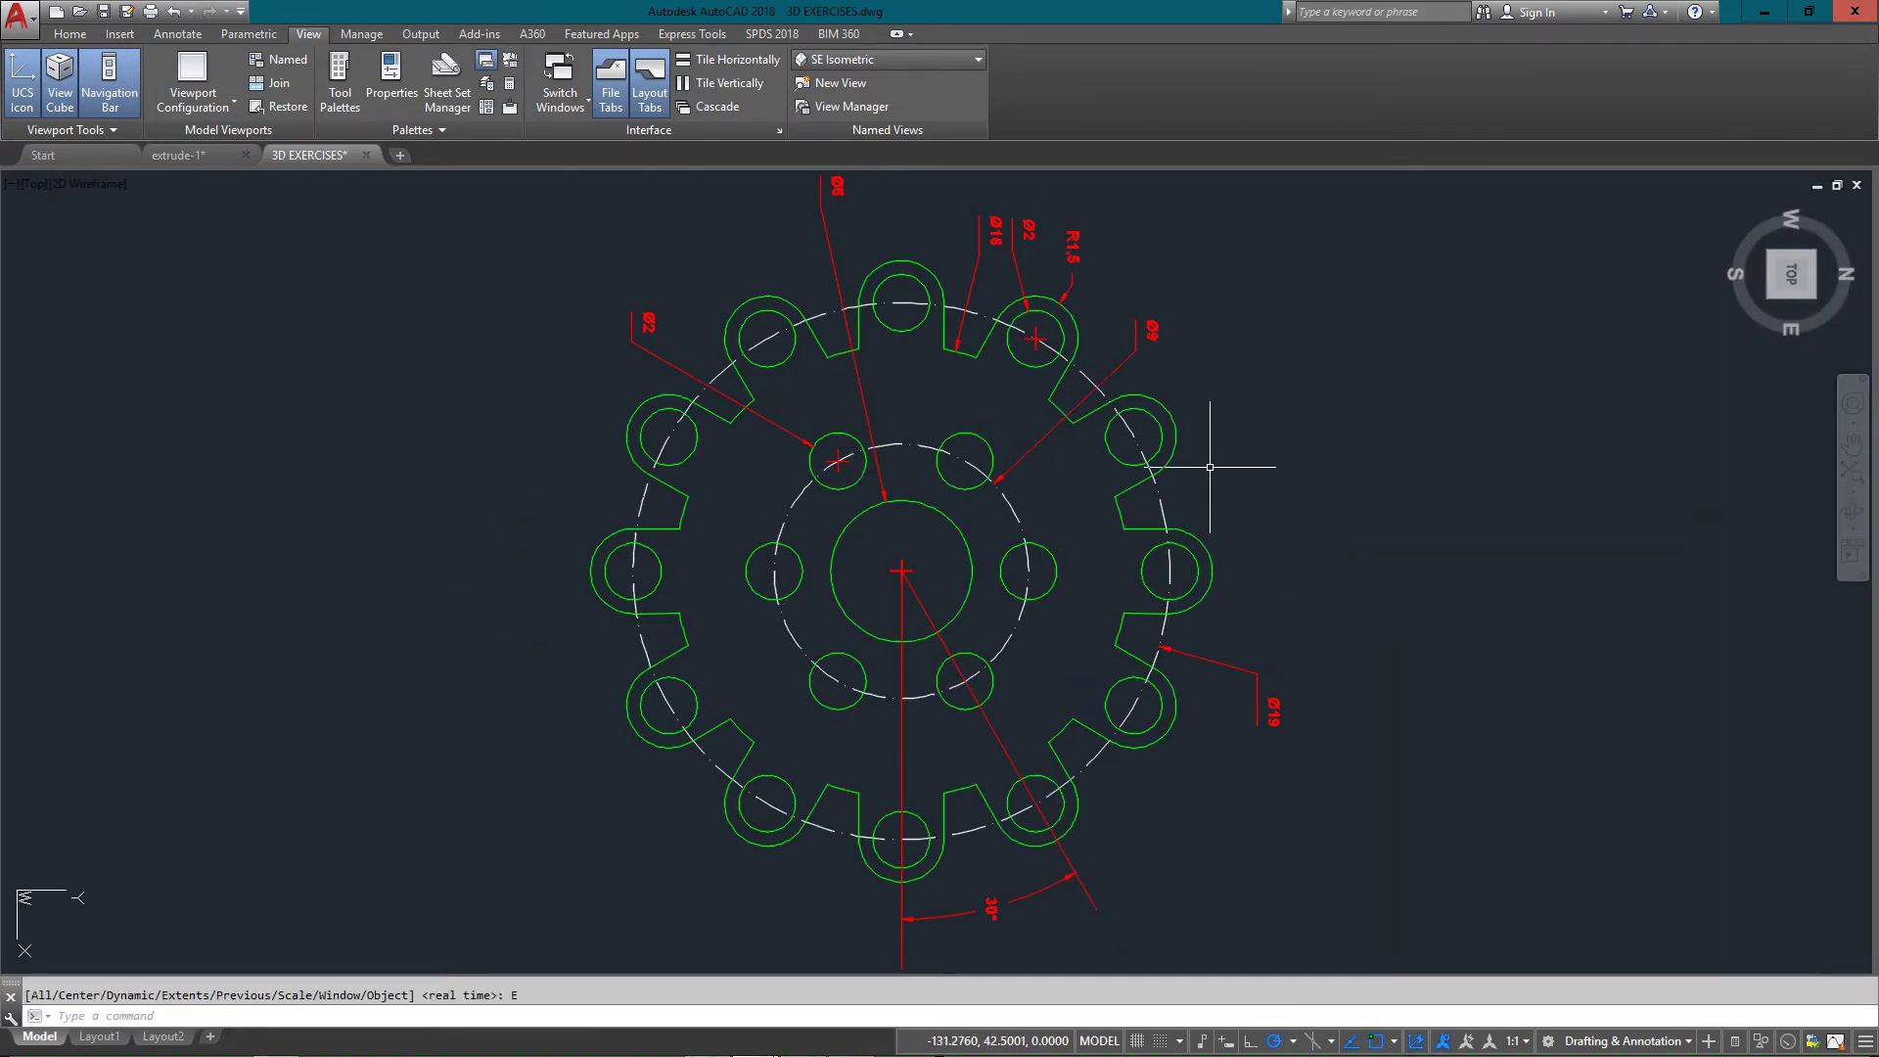
# - Undo the last rotation of the sprocket drawing
pyautogui.hotkey('ctrl', 'z')
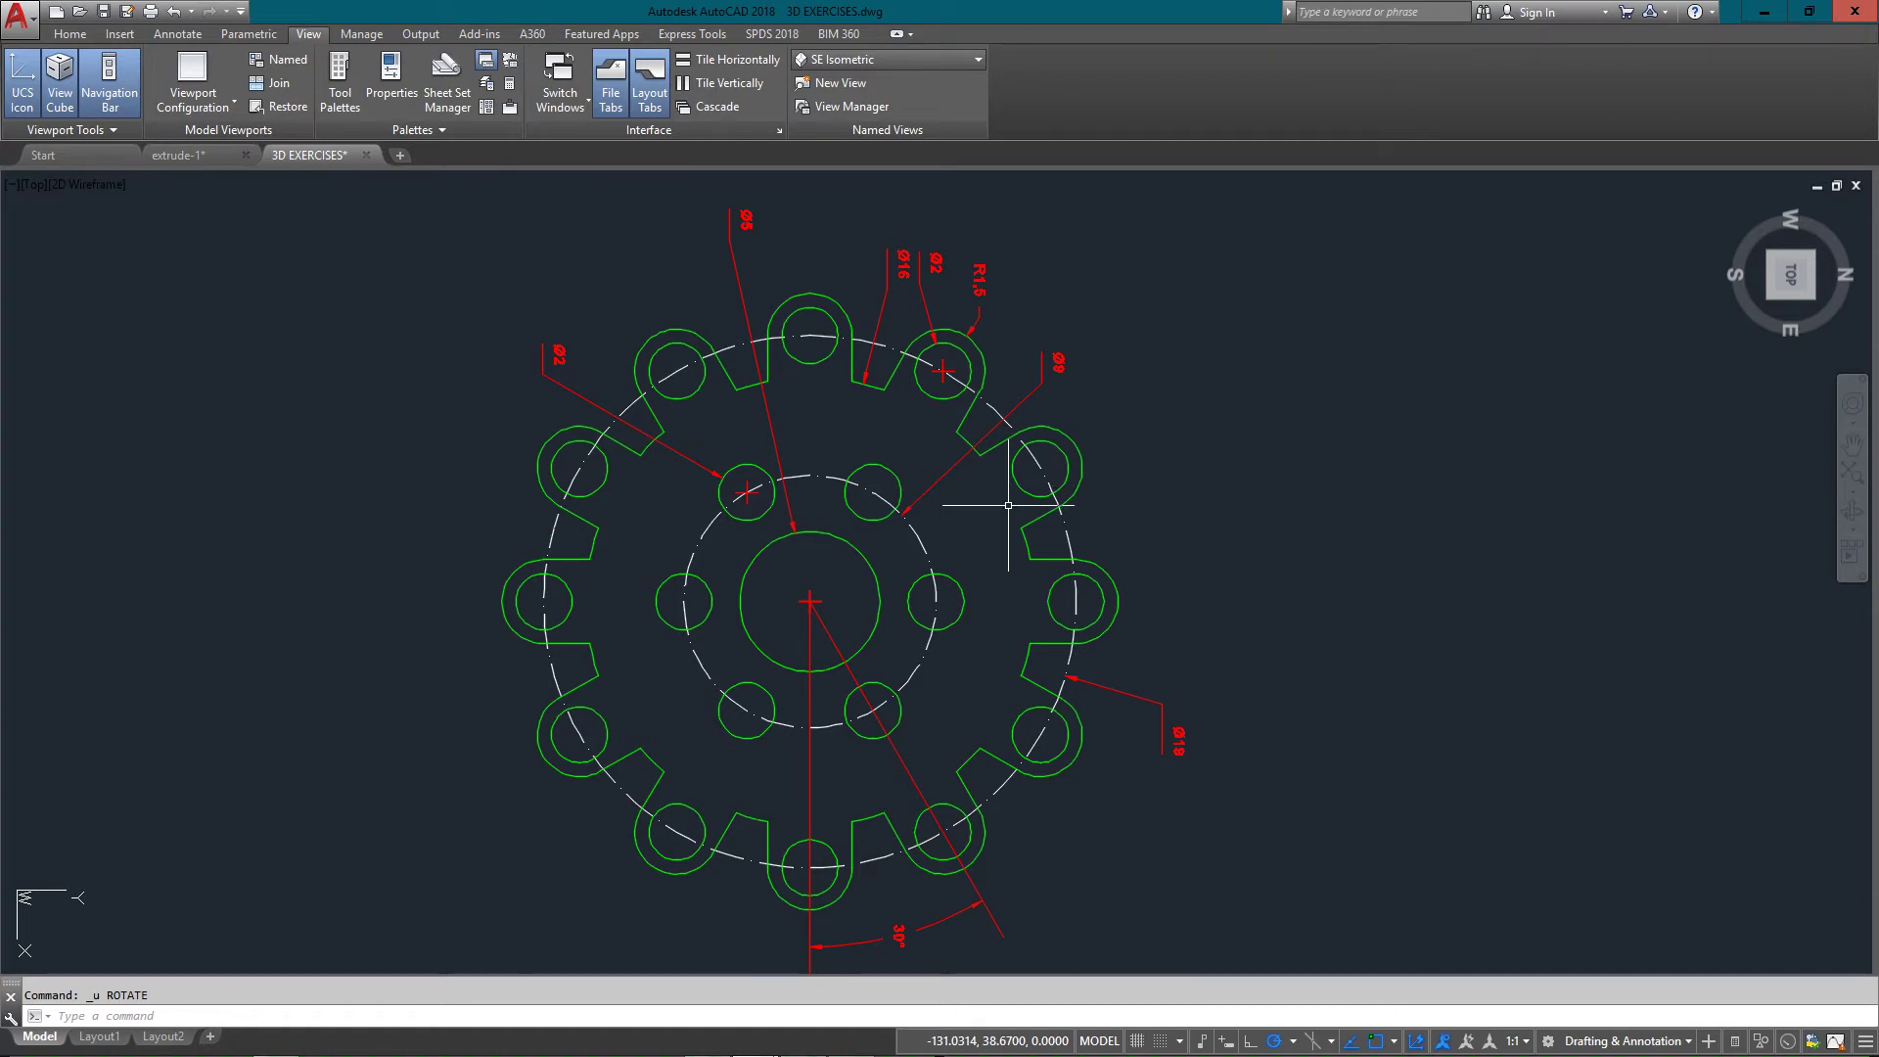
pyautogui.moveTo(1008, 505); pyautogui.dragTo(972, 473, button='middle')
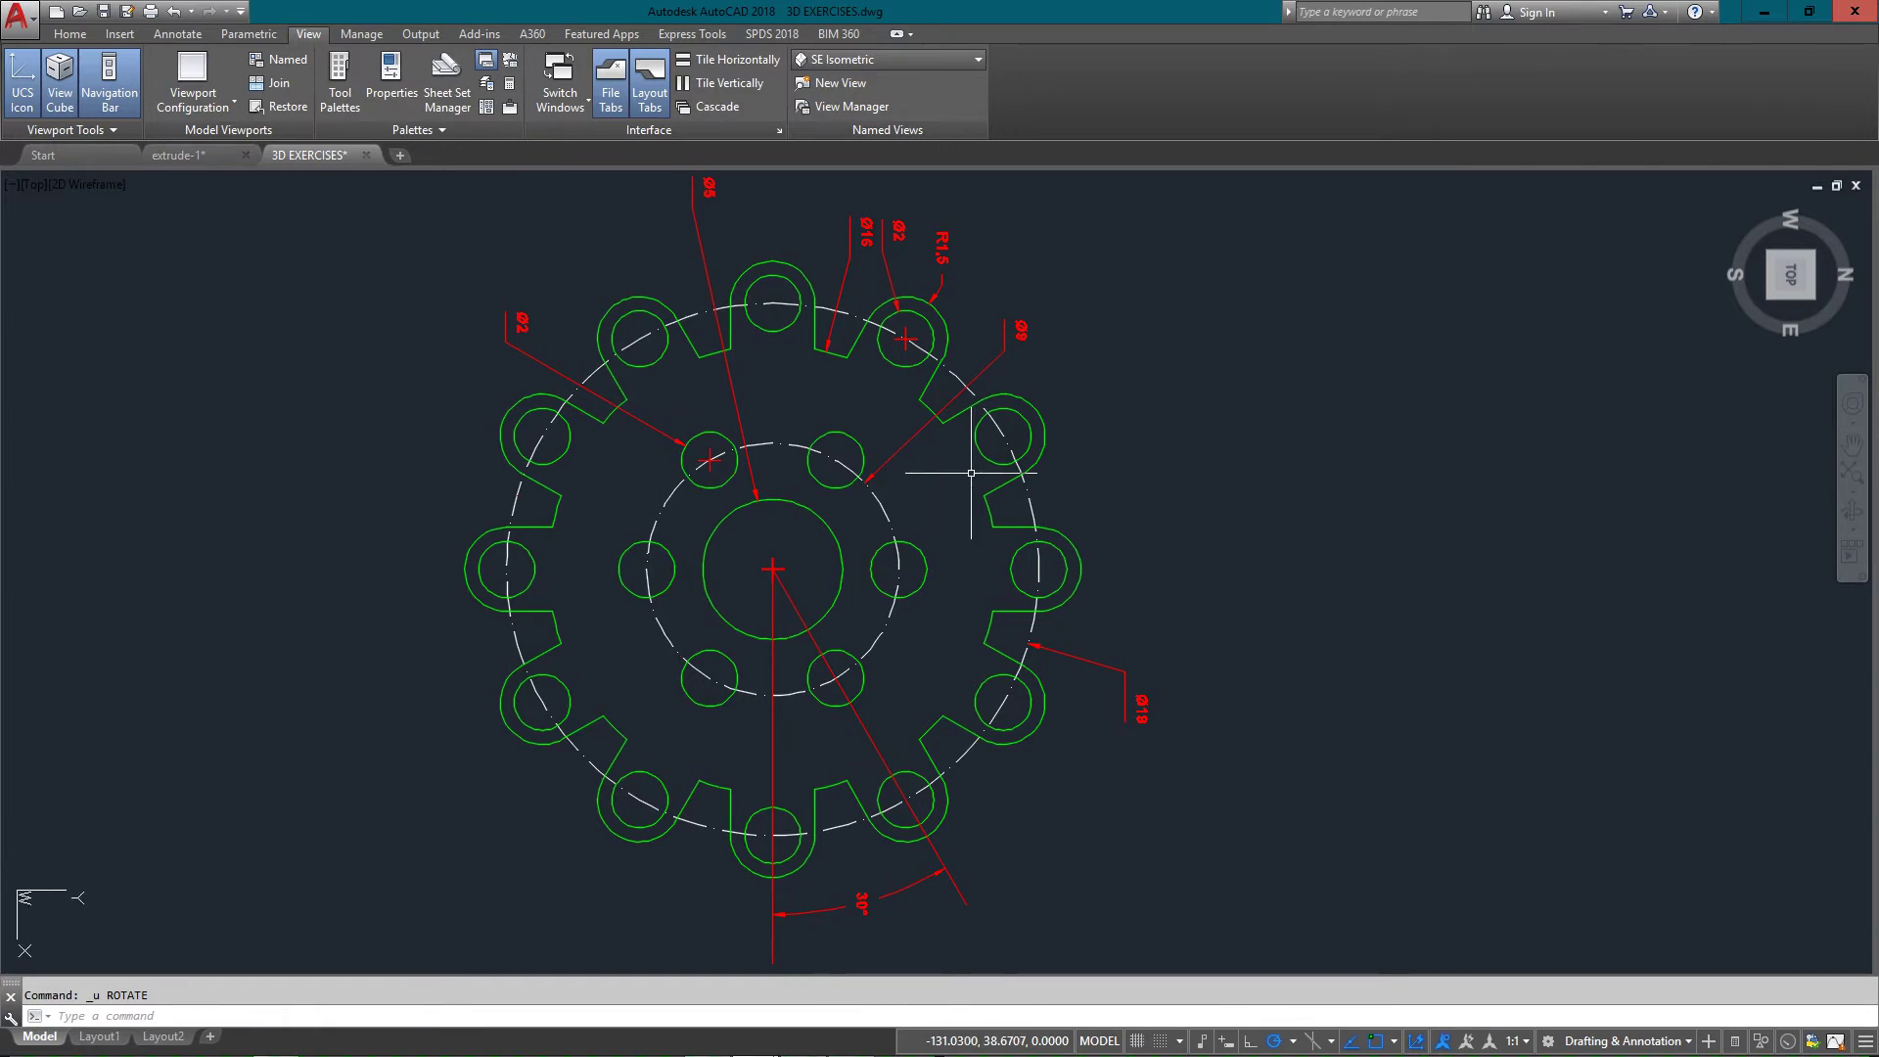
pyautogui.scroll(-2, 971, 473)
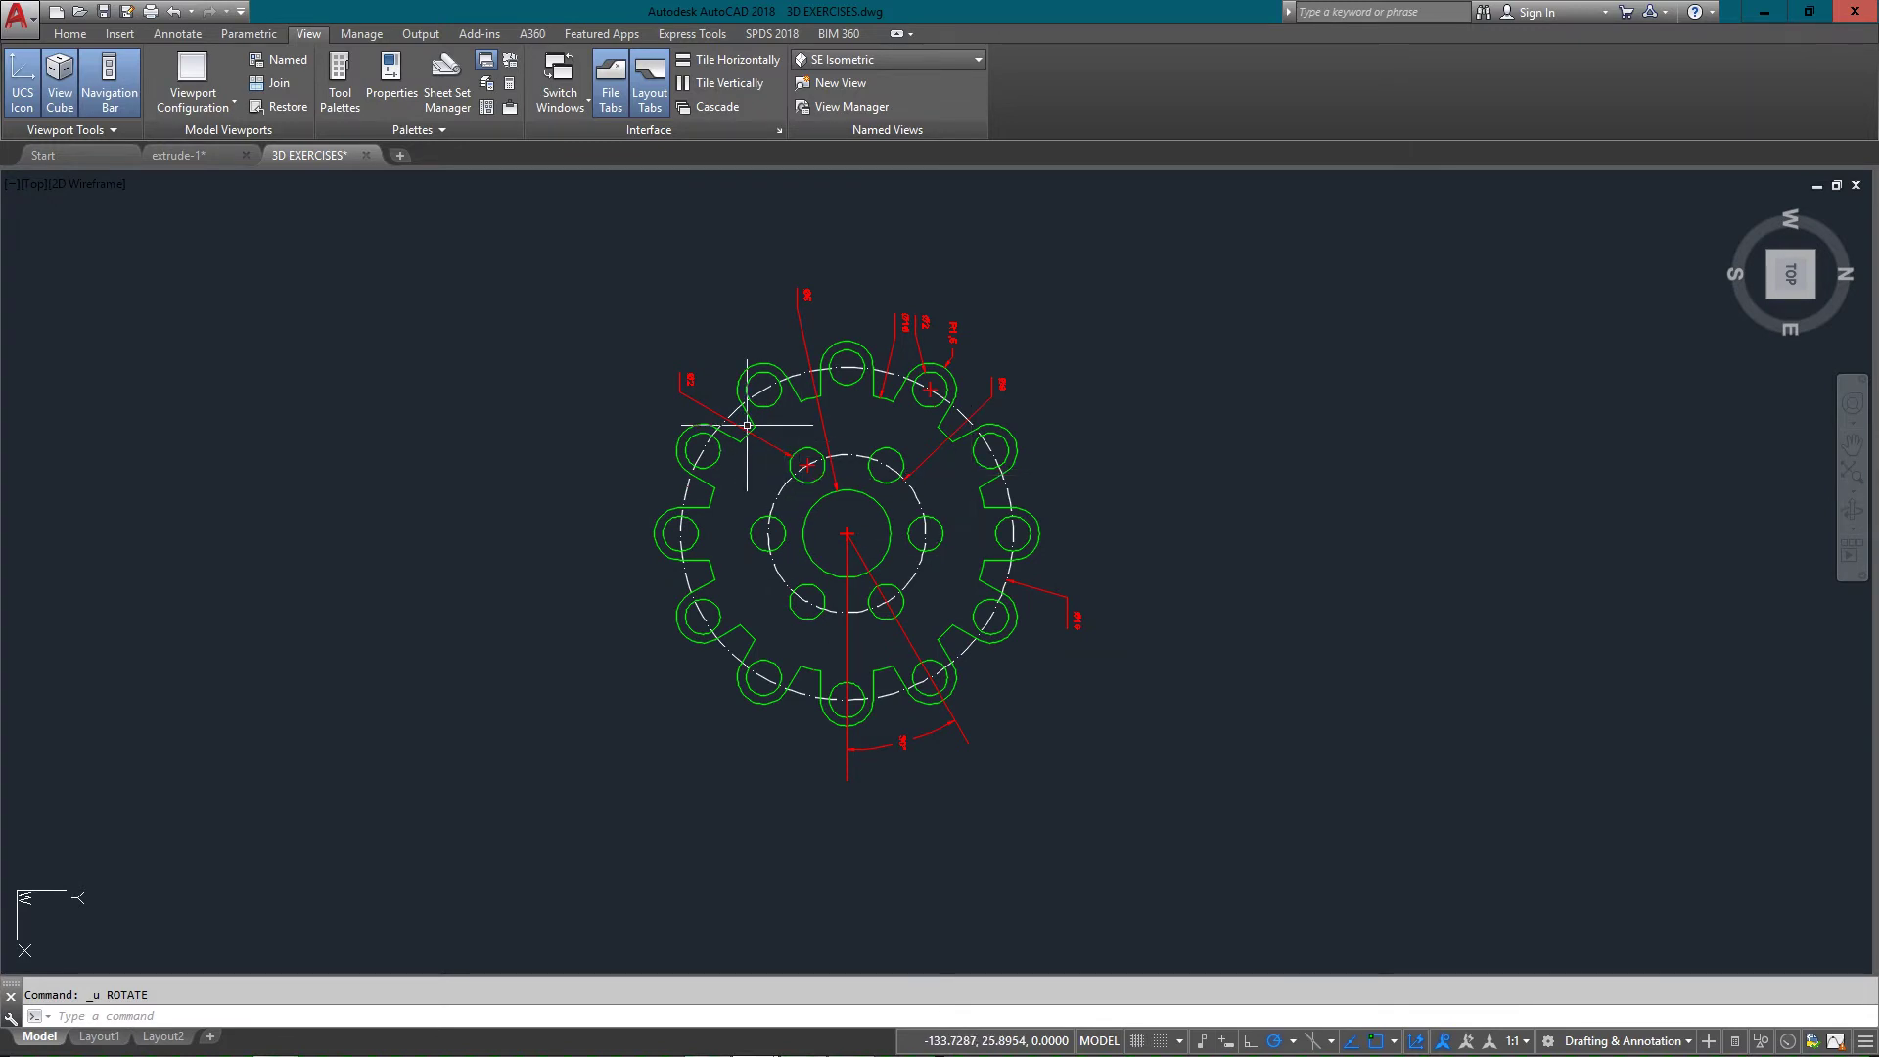
# - Copy the sprocket geometry without its dimensions to the empty area beside the original, using its center as the base point
pyautogui.click(637, 340)
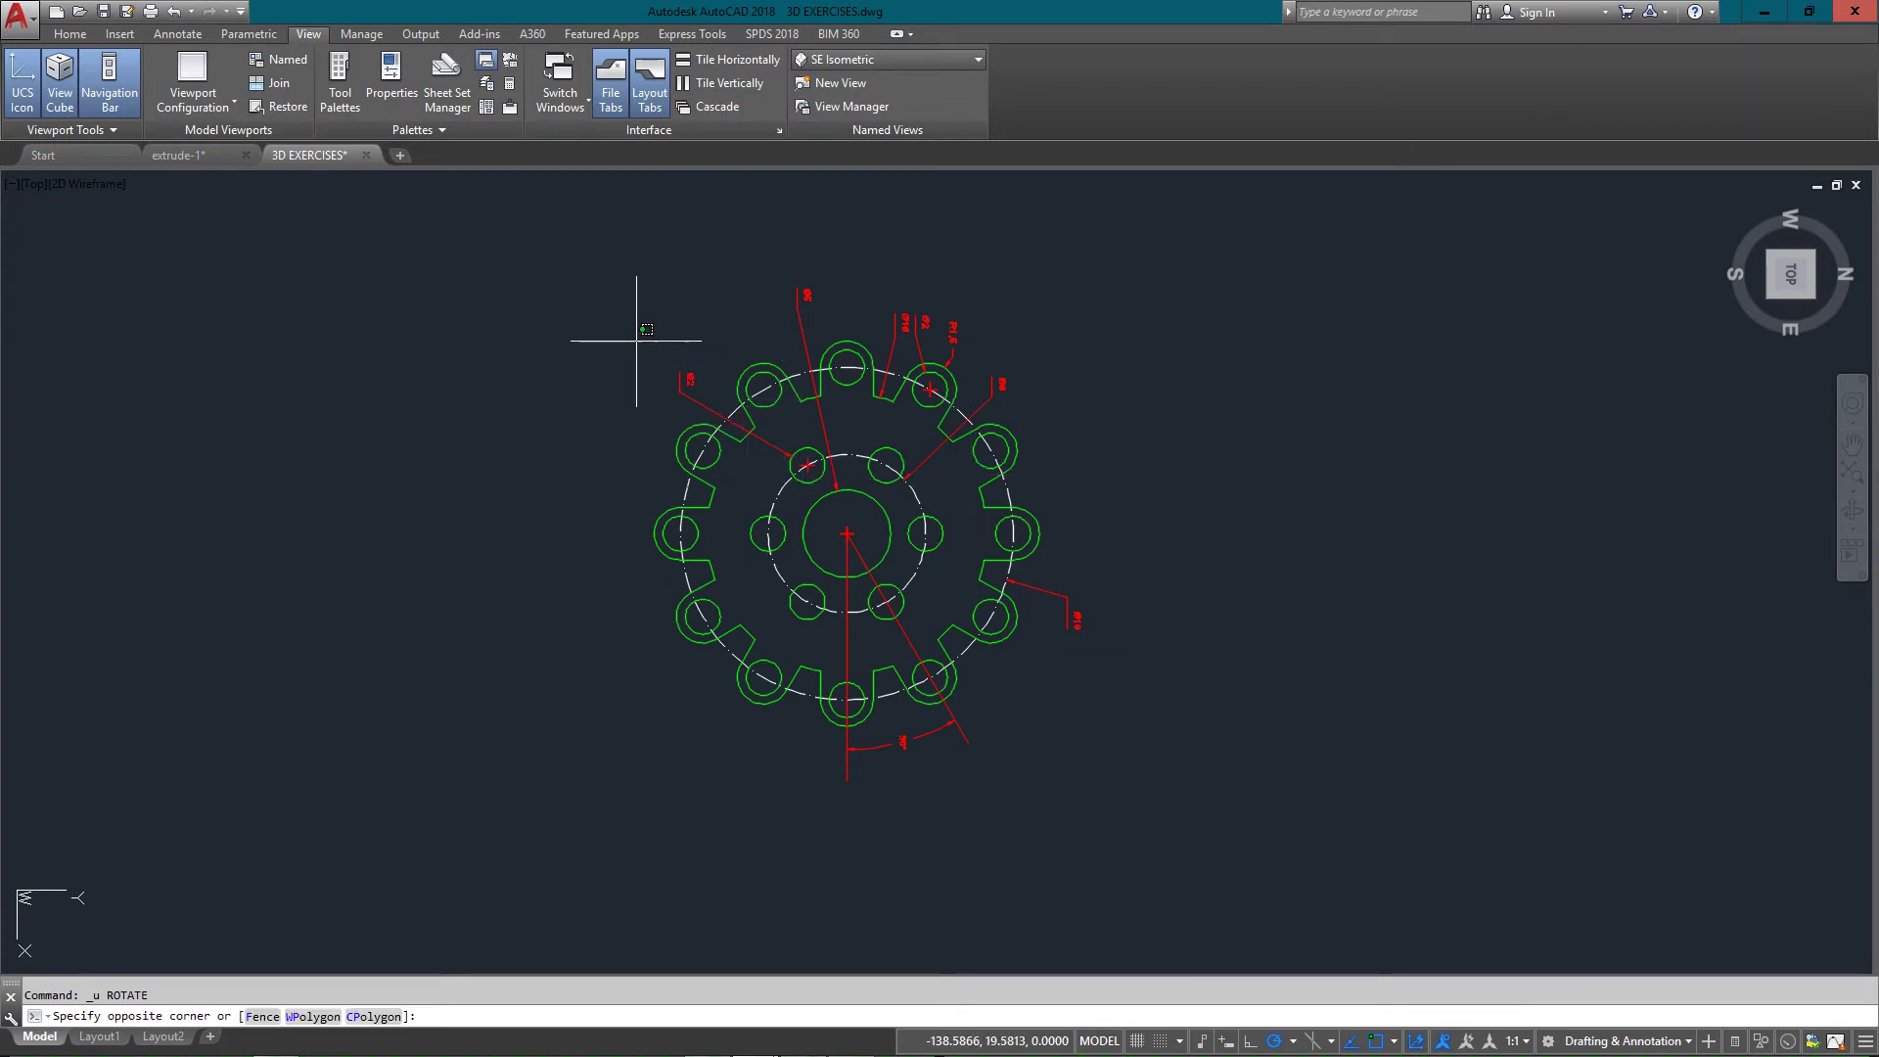
pyautogui.click(1035, 729)
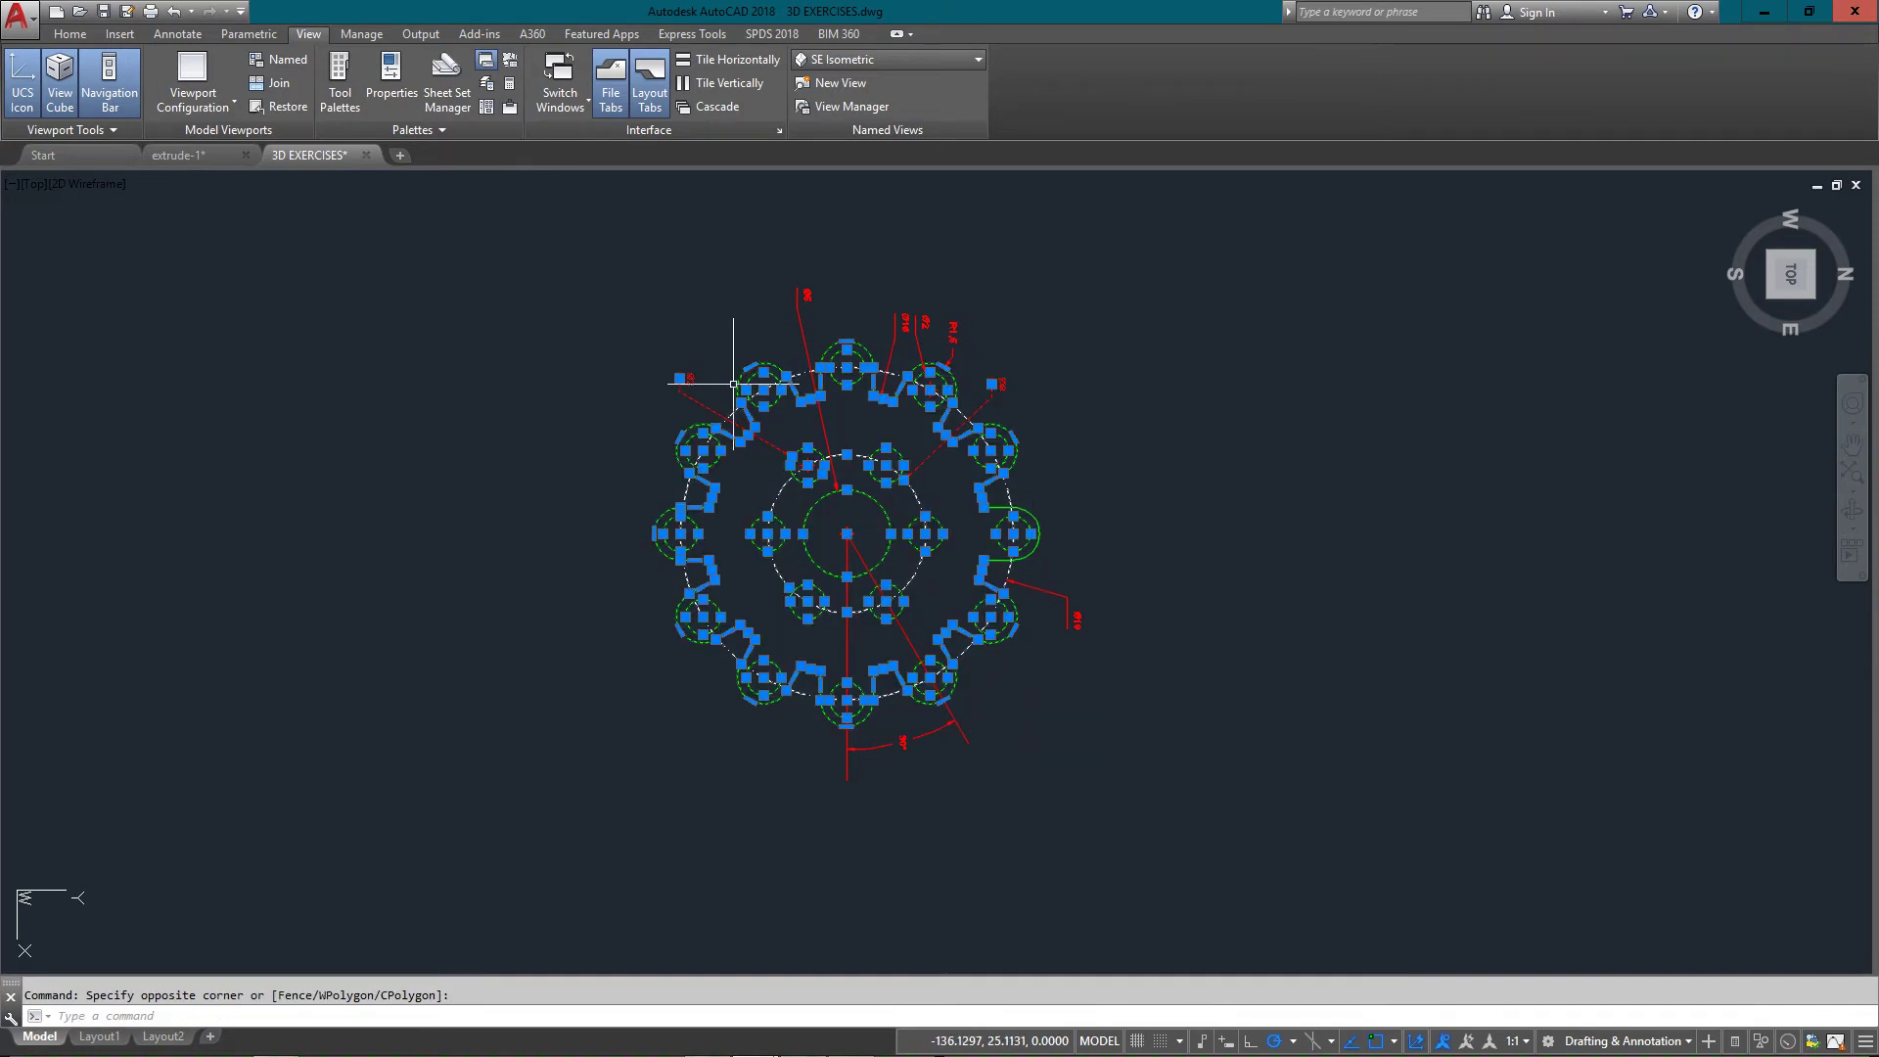
pyautogui.scroll(3, 991, 384)
pyautogui.scroll(-3, 956, 489)
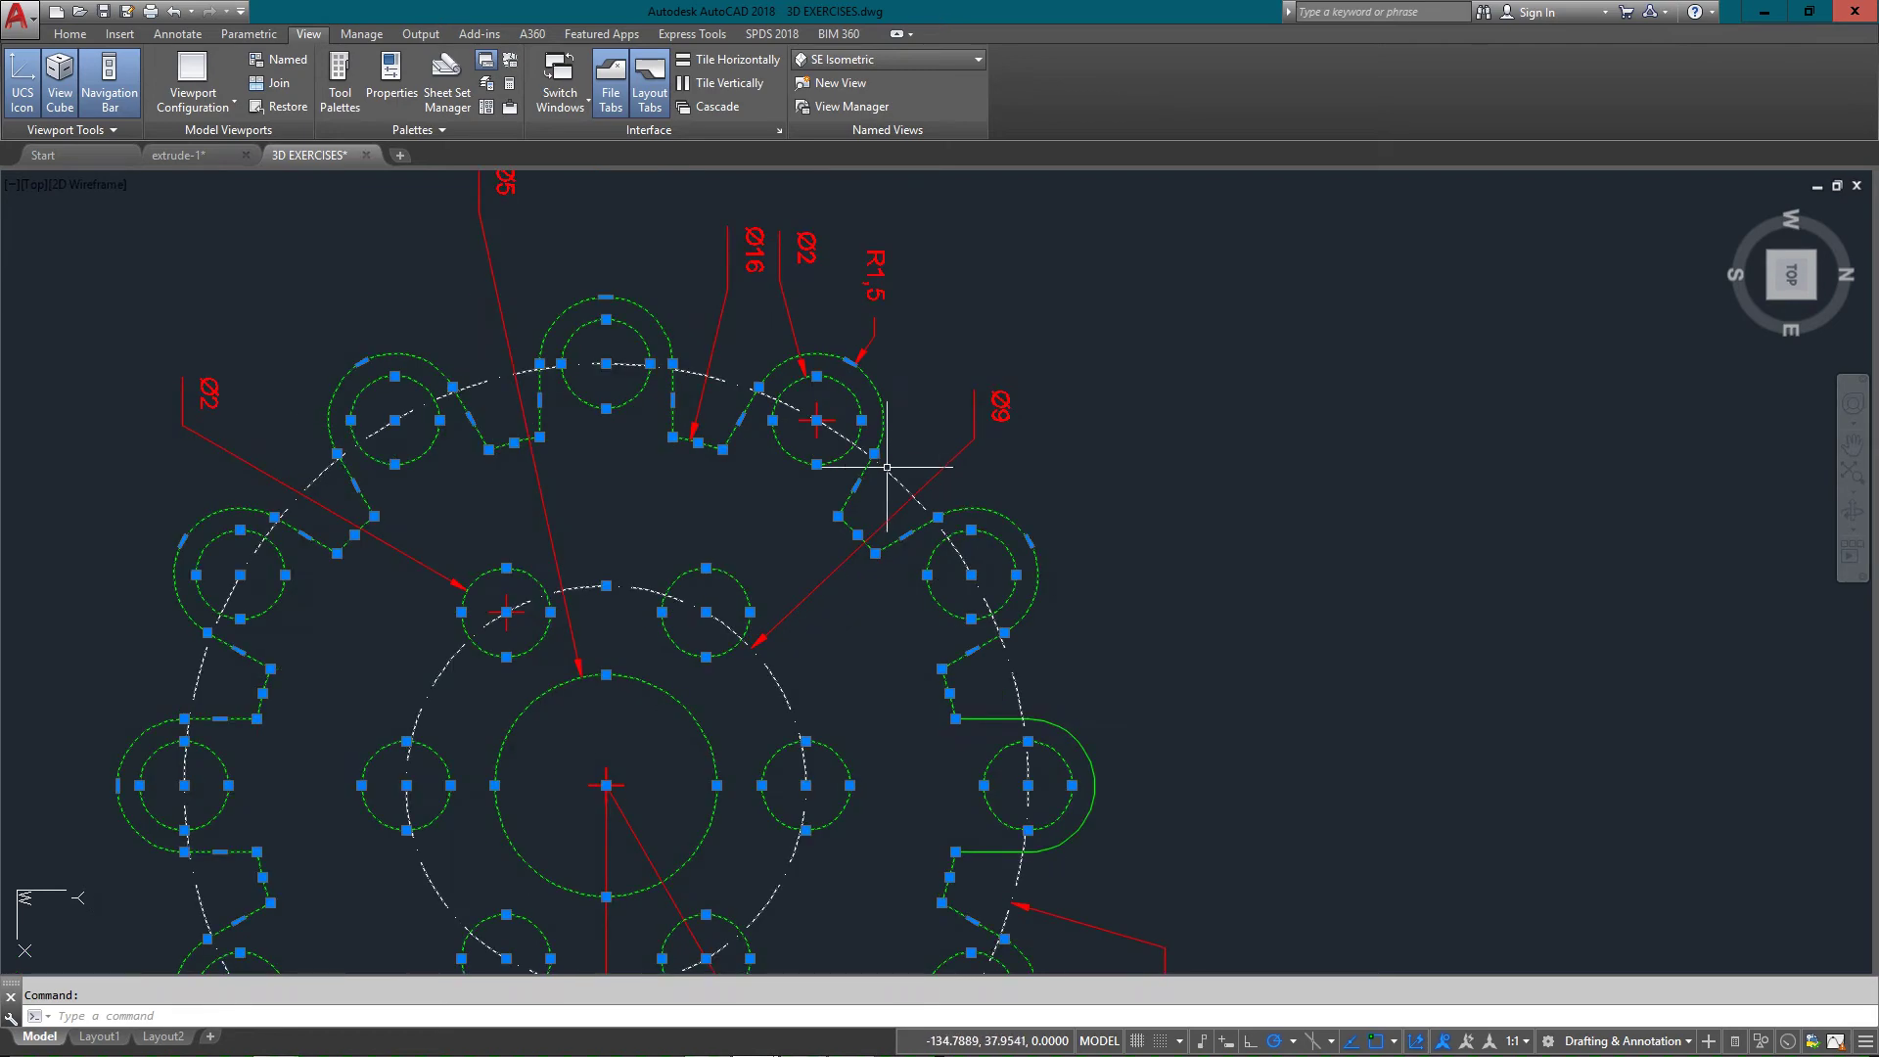
pyautogui.scroll(4, 711, 553)
pyautogui.scroll(-2, 735, 597)
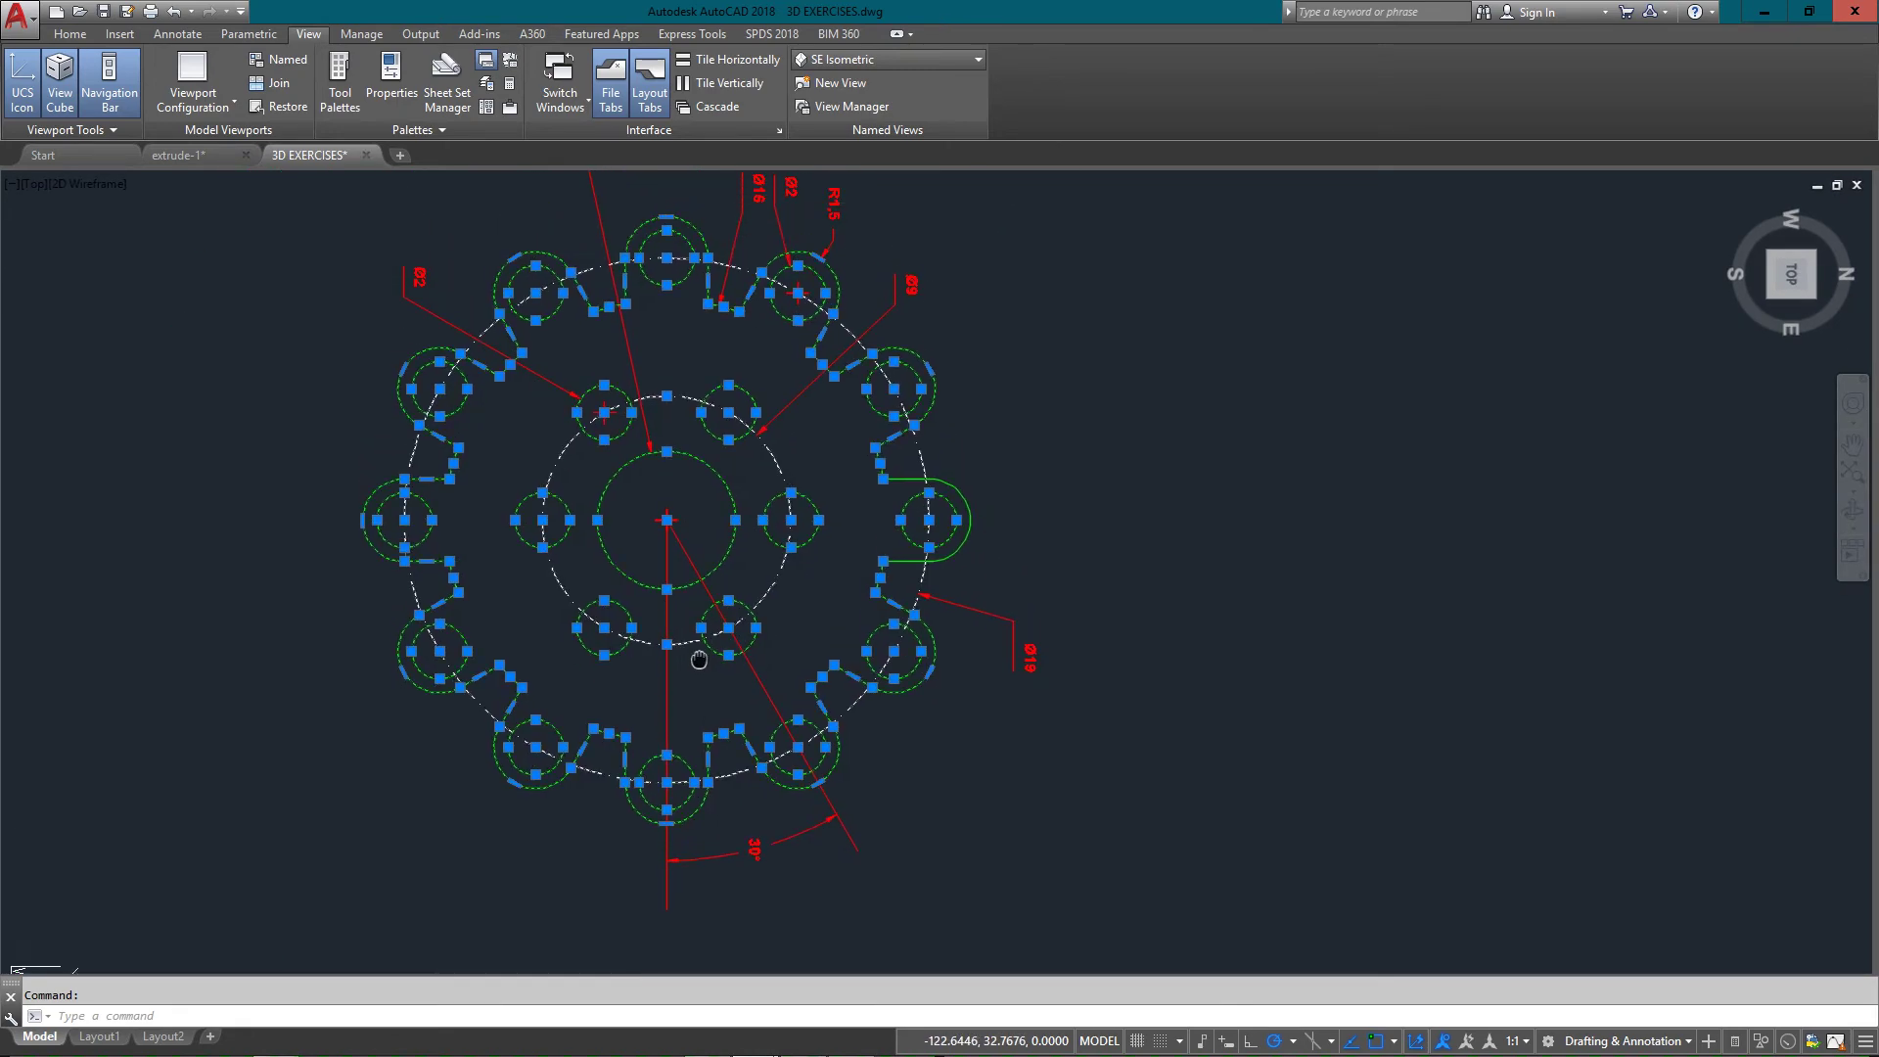
pyautogui.scroll(1, 747, 461)
pyautogui.write('co')
pyautogui.press('Return')
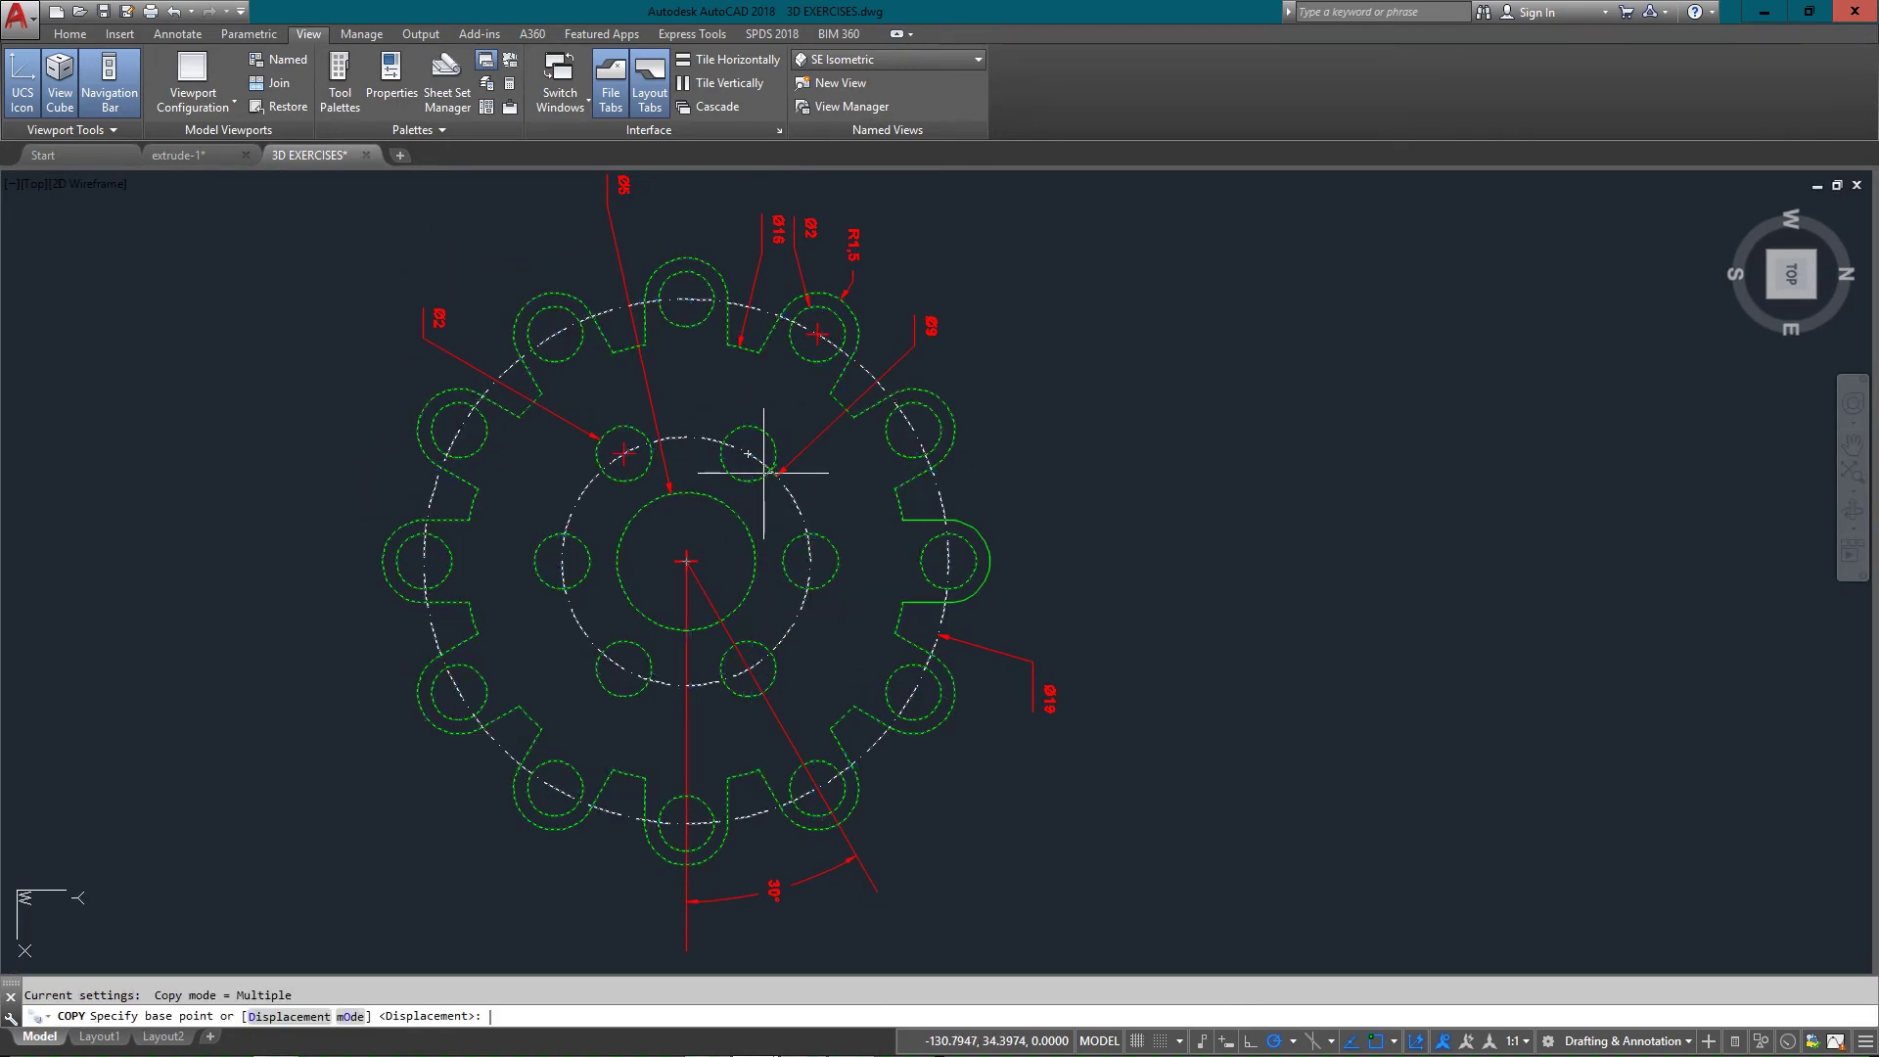
pyautogui.click(686, 561)
pyautogui.scroll(-3, 682, 513)
pyautogui.click(672, 513)
pyautogui.scroll(3, 646, 500)
pyautogui.scroll(-2, 685, 528)
pyautogui.press('Escape')
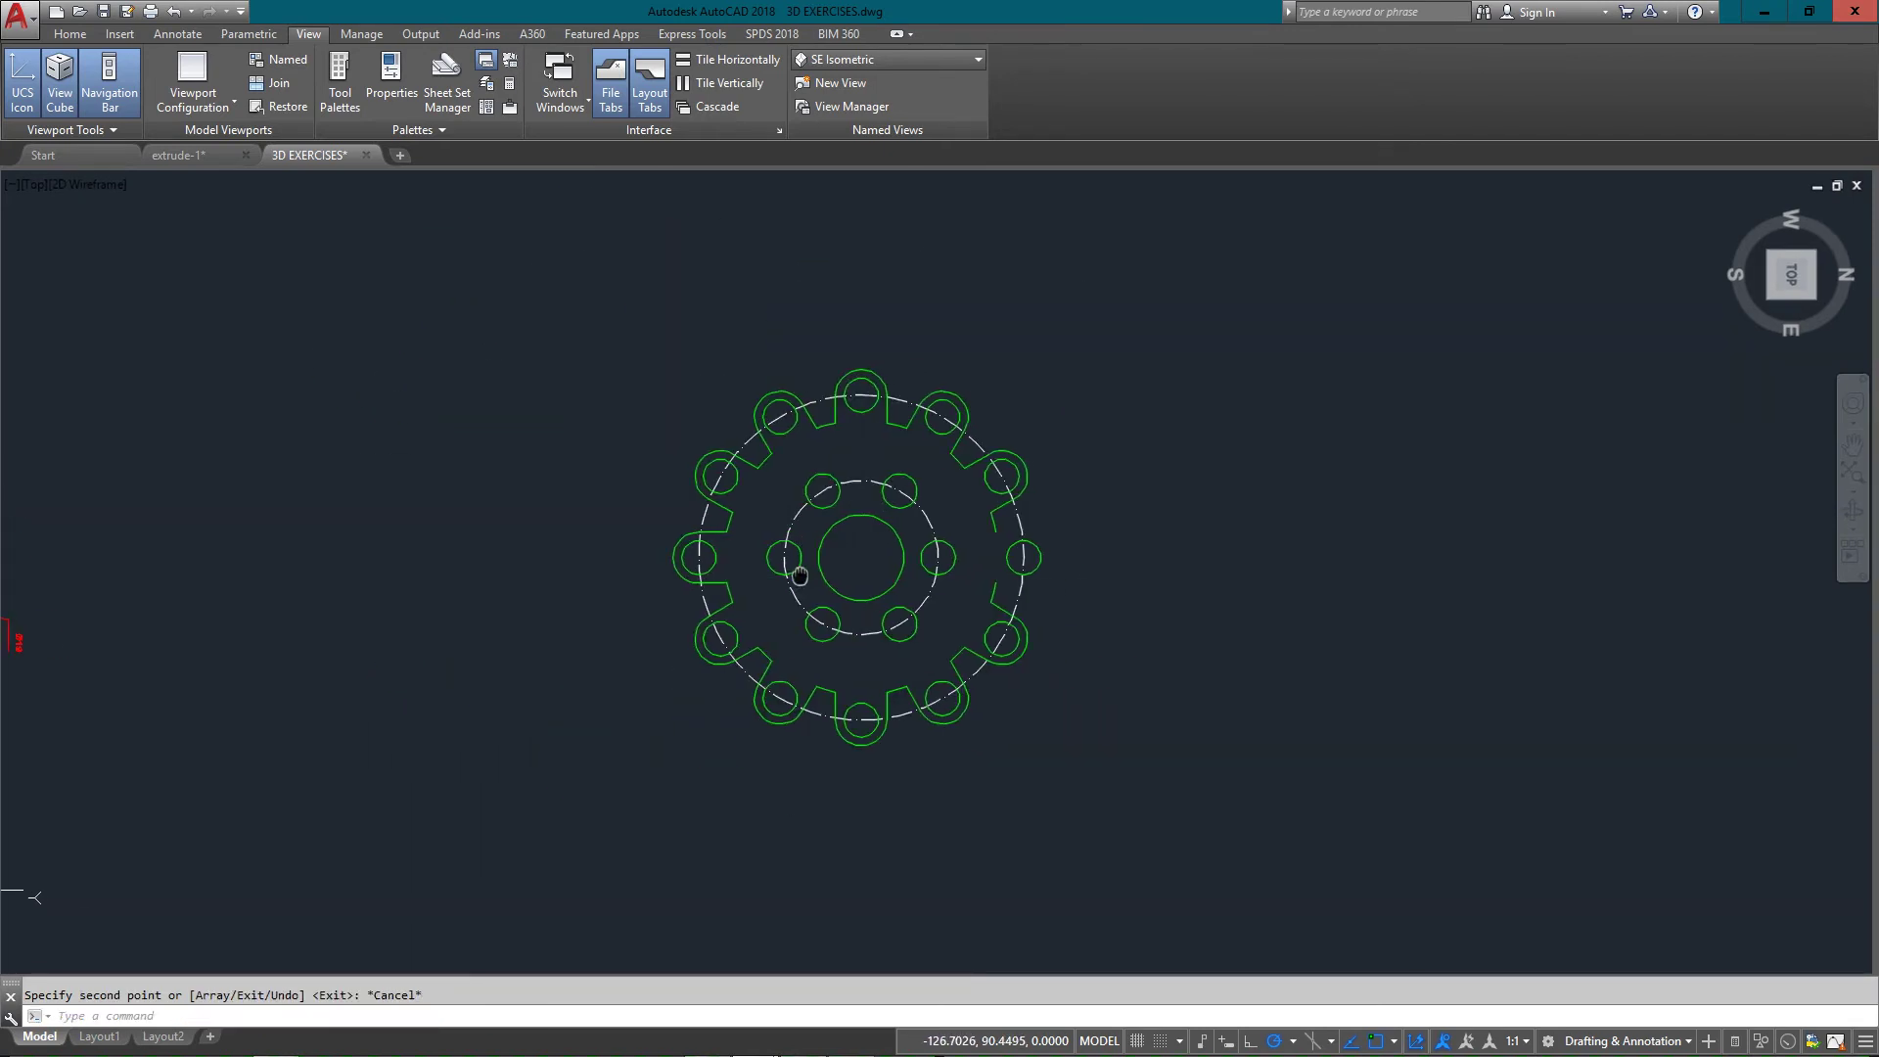
# - Erase the inner and outer dash-dot center circles from the sprocket copy
pyautogui.scroll(2, 813, 560)
pyautogui.click(935, 504)
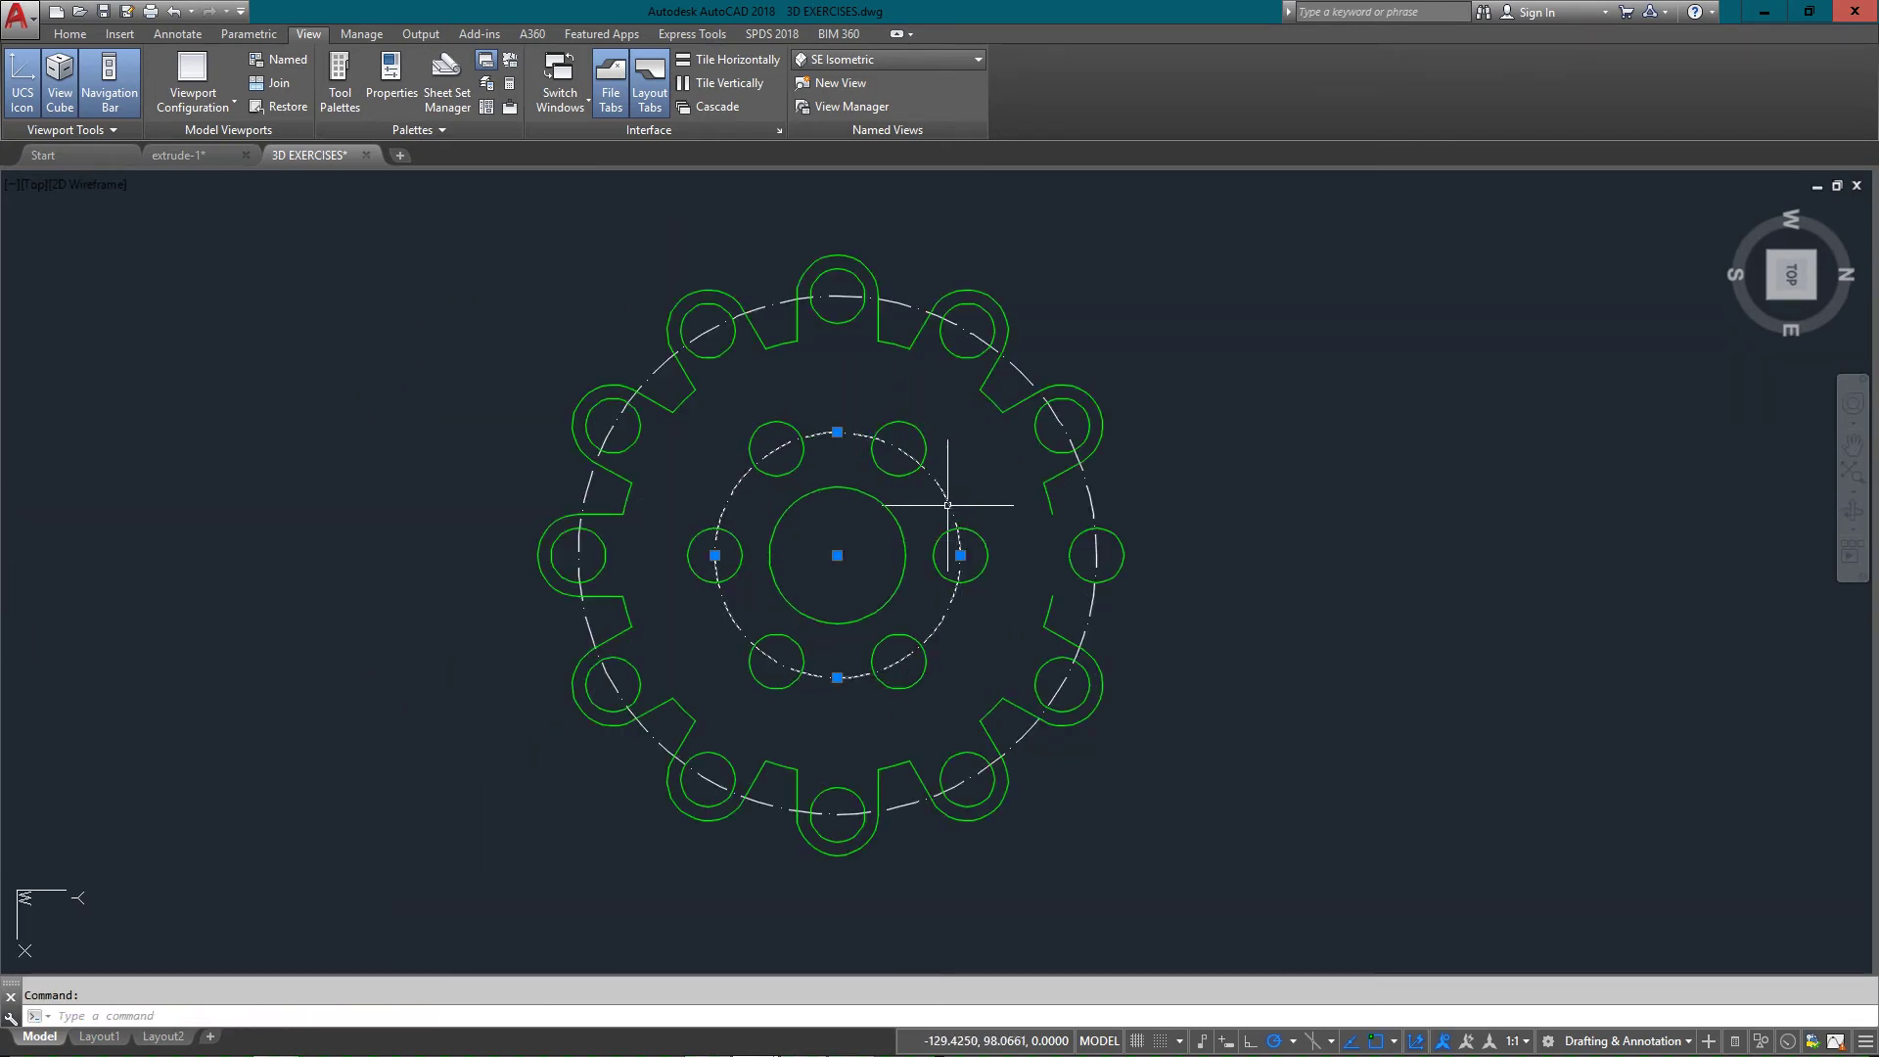
pyautogui.press('Delete')
pyautogui.press('Return')
pyautogui.click(903, 303)
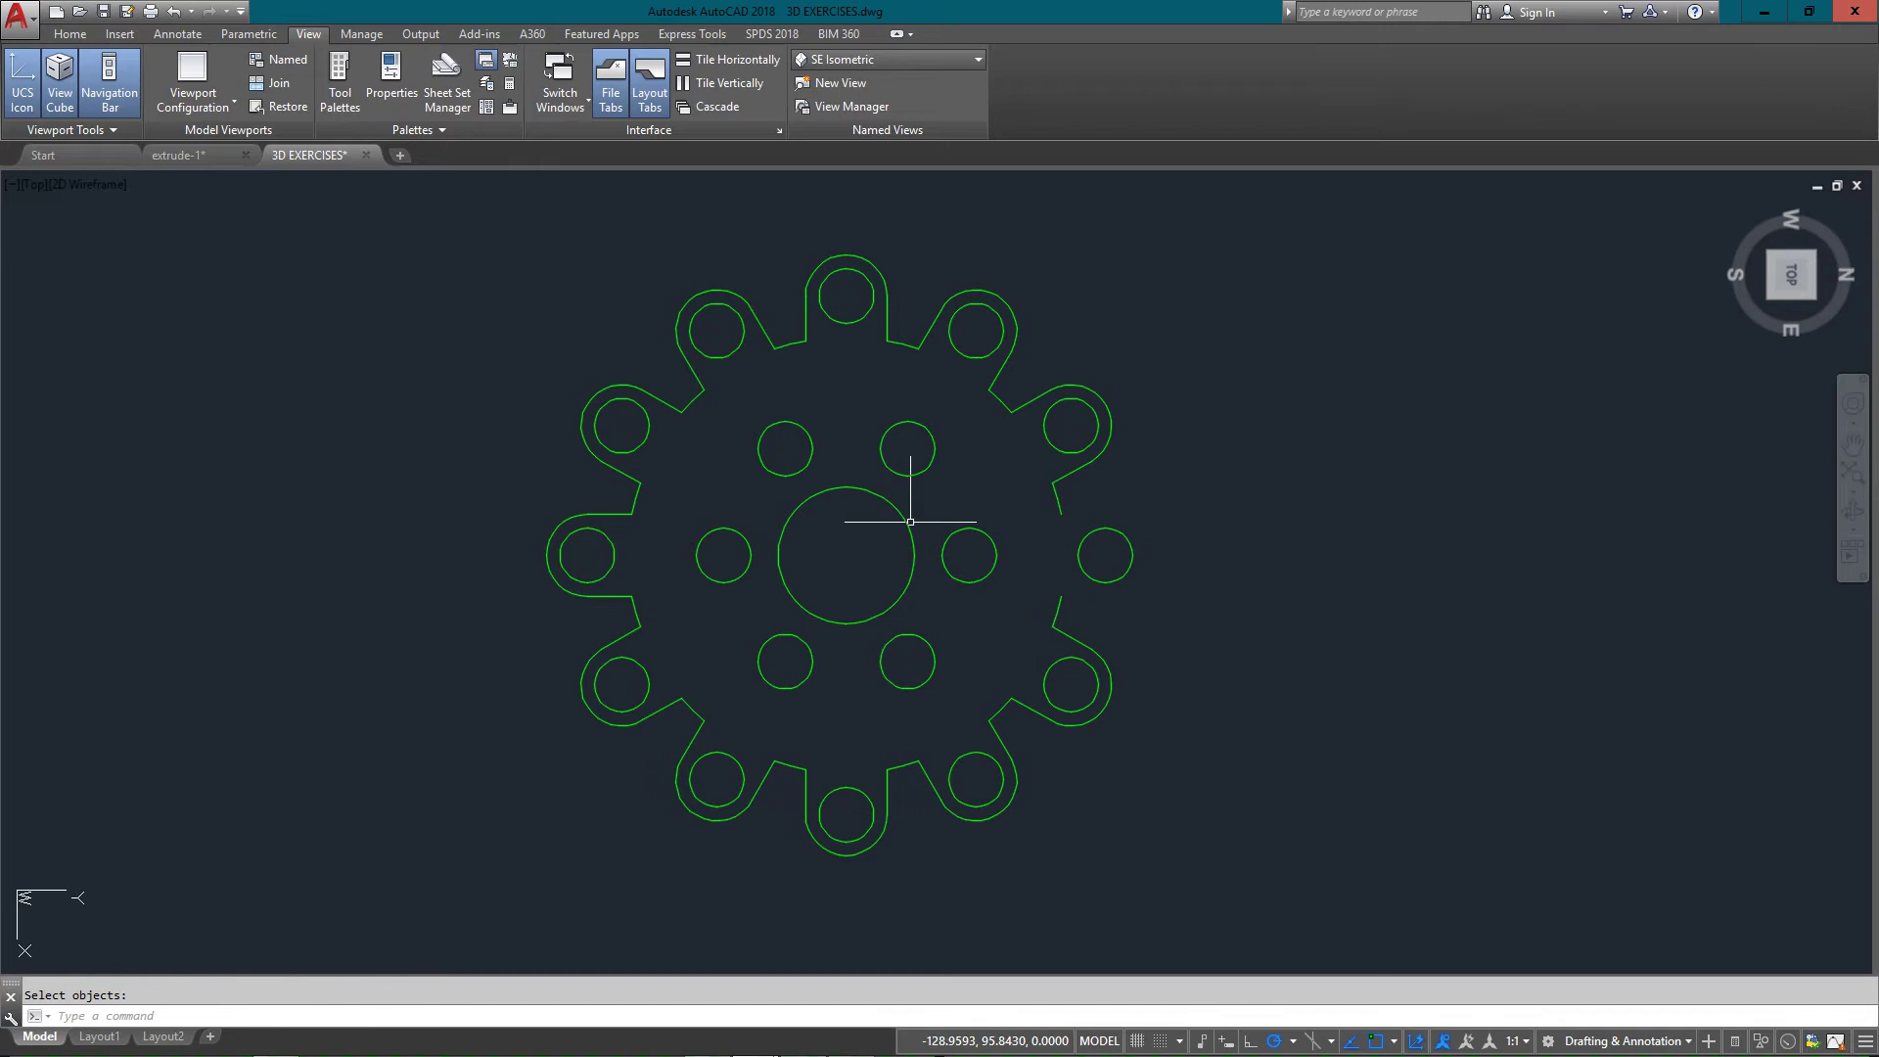
pyautogui.press('Return')
# - Copy the uppermost tooth outline from the dimensioned sprocket into the matching gap in the undimensioned copy, aligned by its lower endpoint
pyautogui.scroll(-3, 919, 323)
pyautogui.scroll(5, 333, 313)
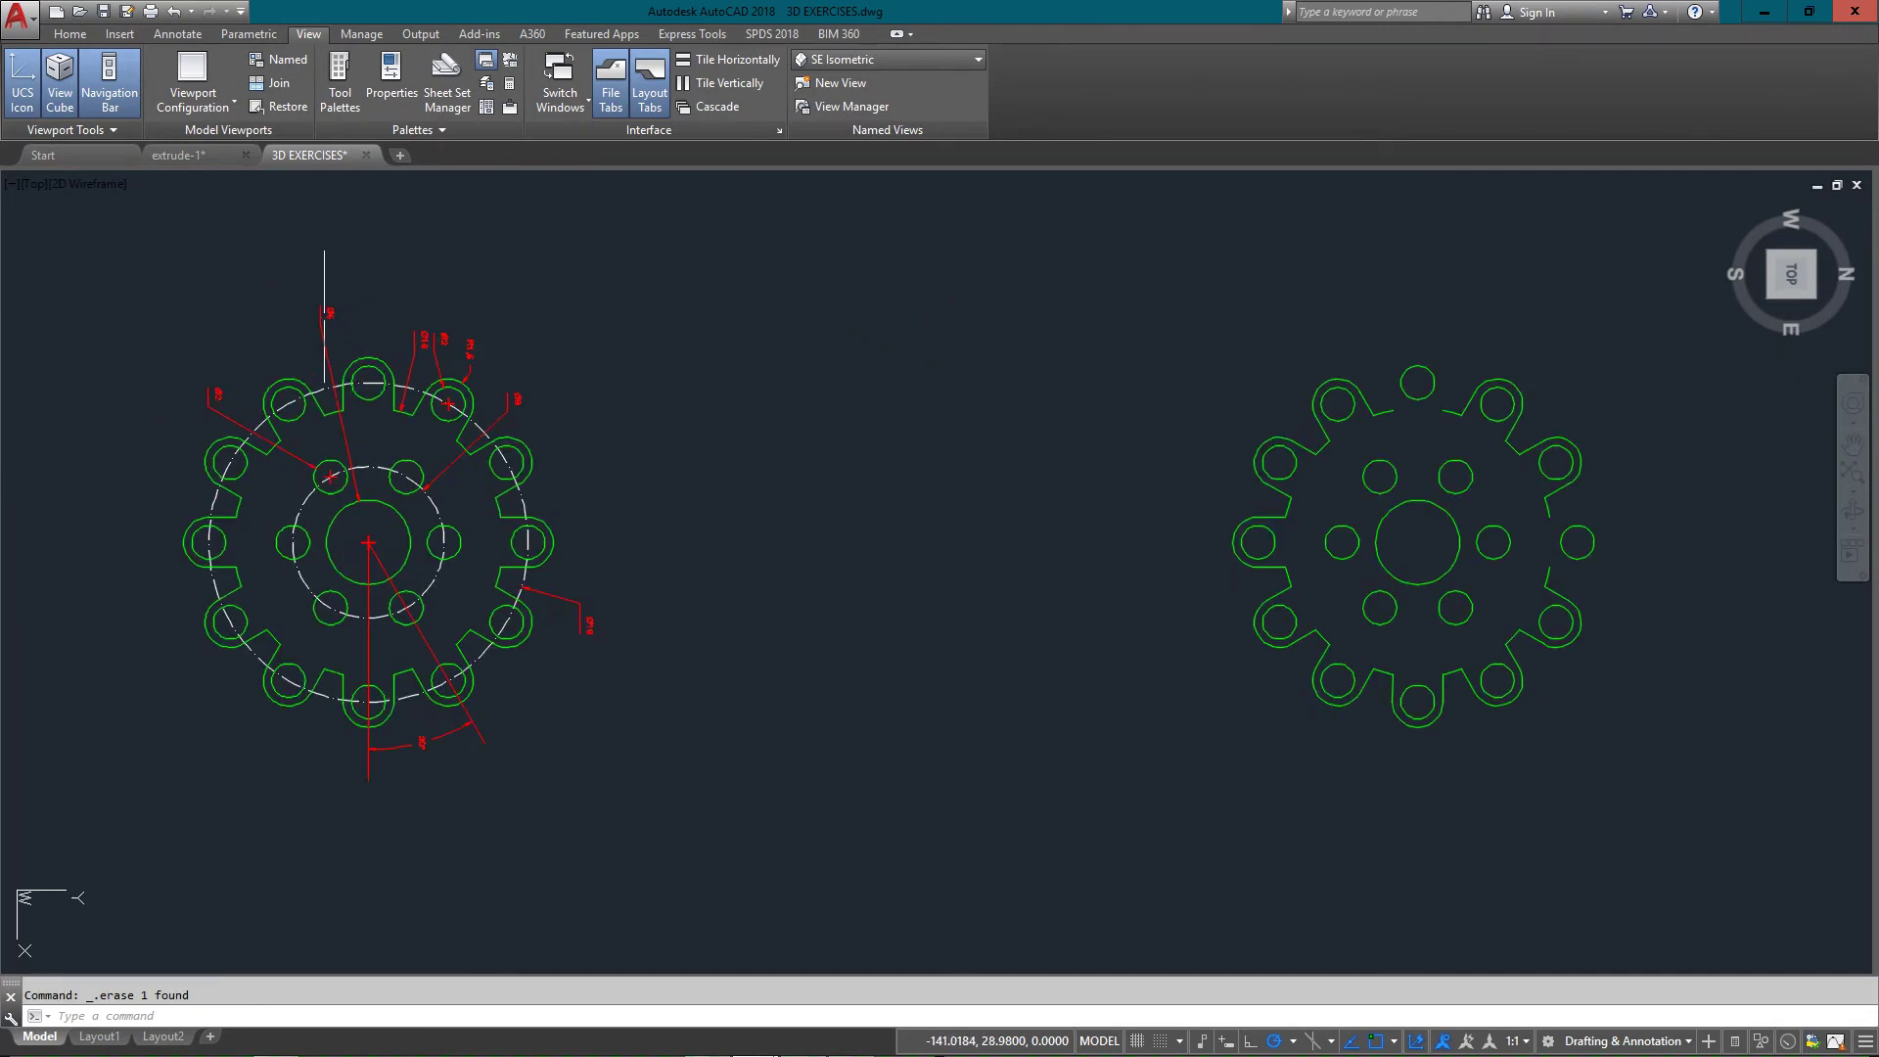
pyautogui.click(411, 416)
pyautogui.click(410, 423)
pyautogui.scroll(-3, 411, 323)
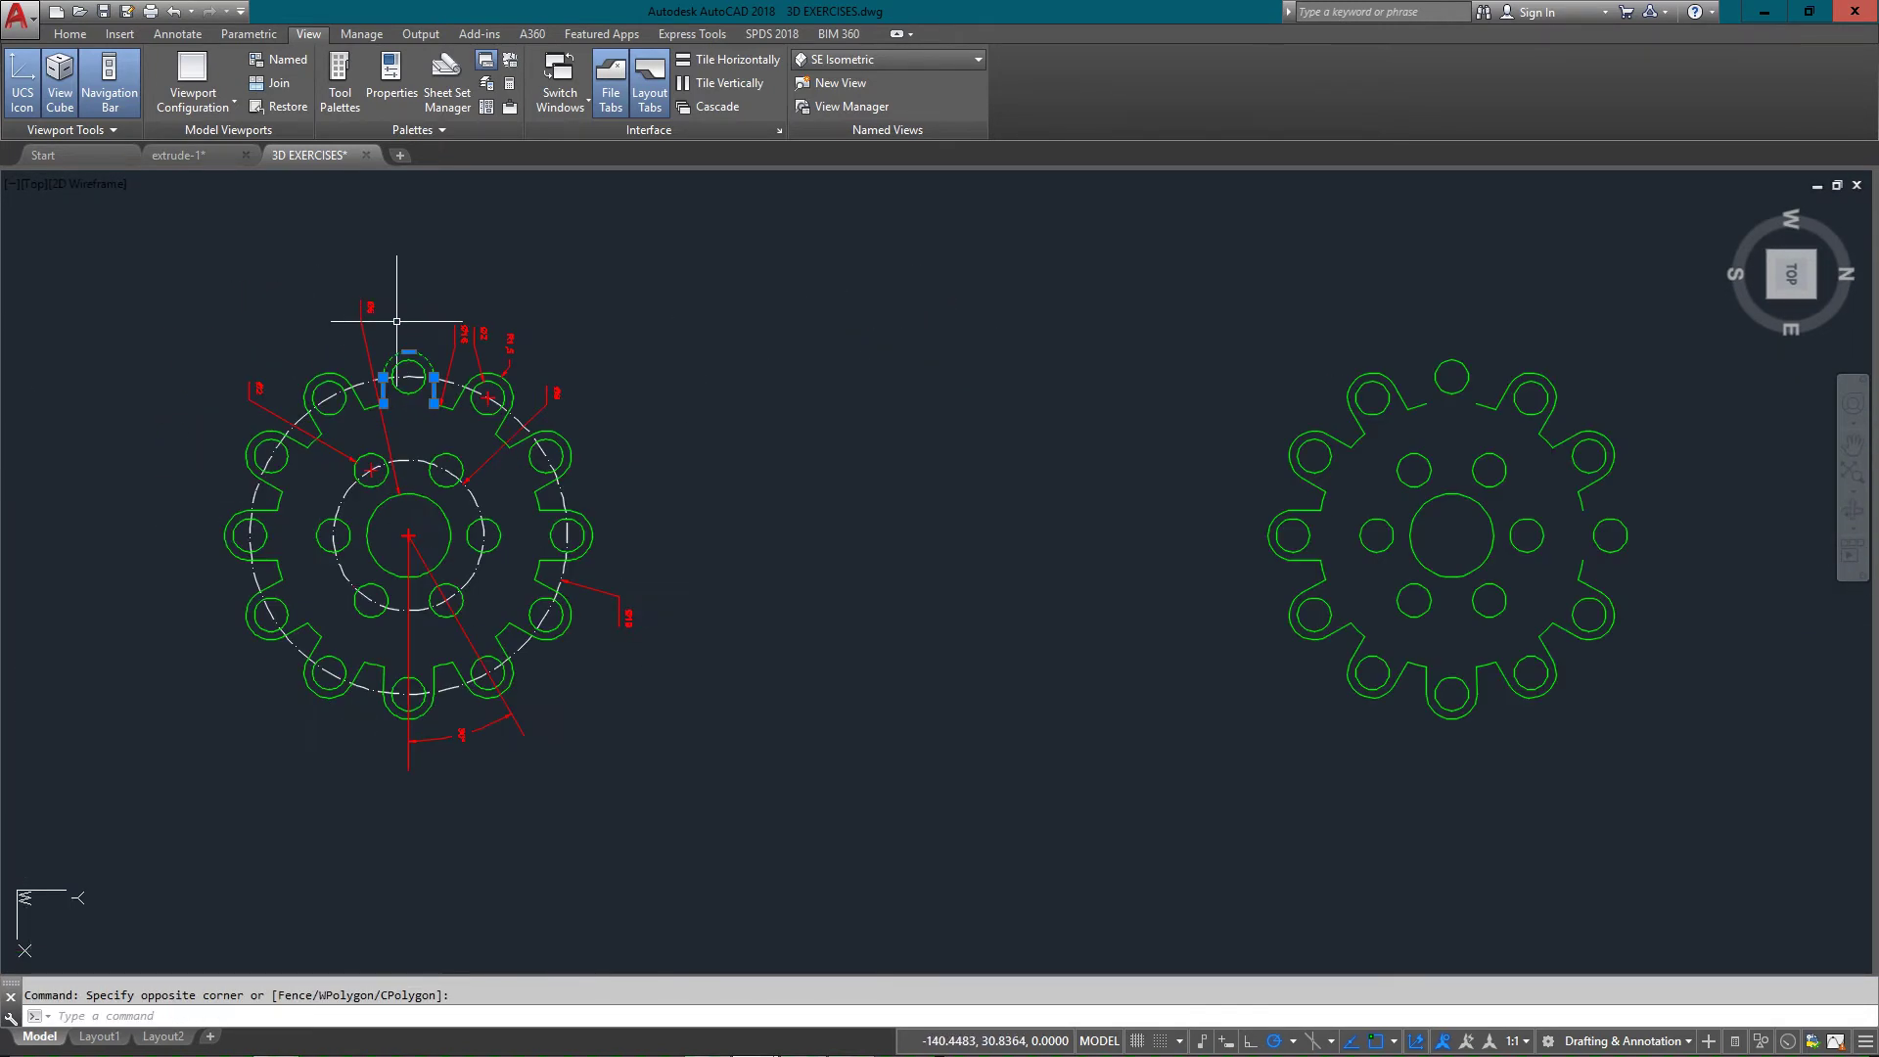
pyautogui.write('co')
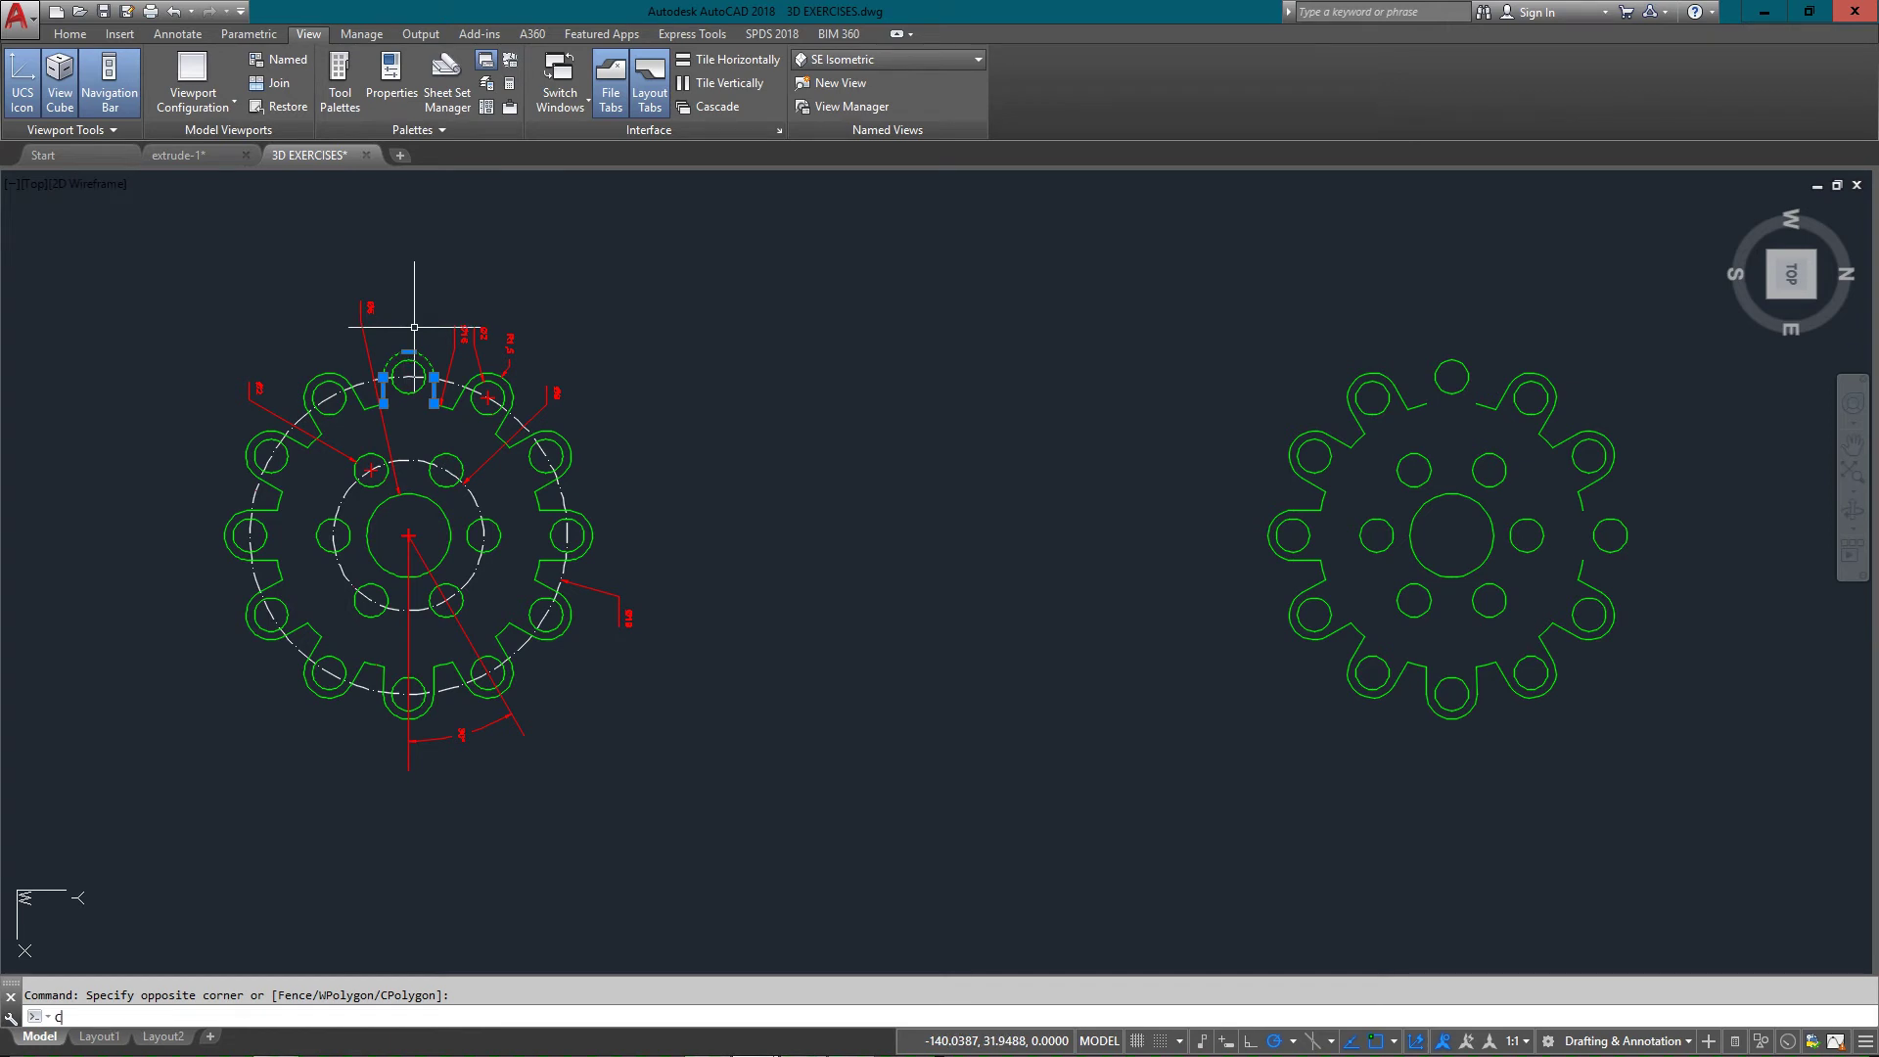
pyautogui.press('Return')
pyautogui.scroll(3, 433, 396)
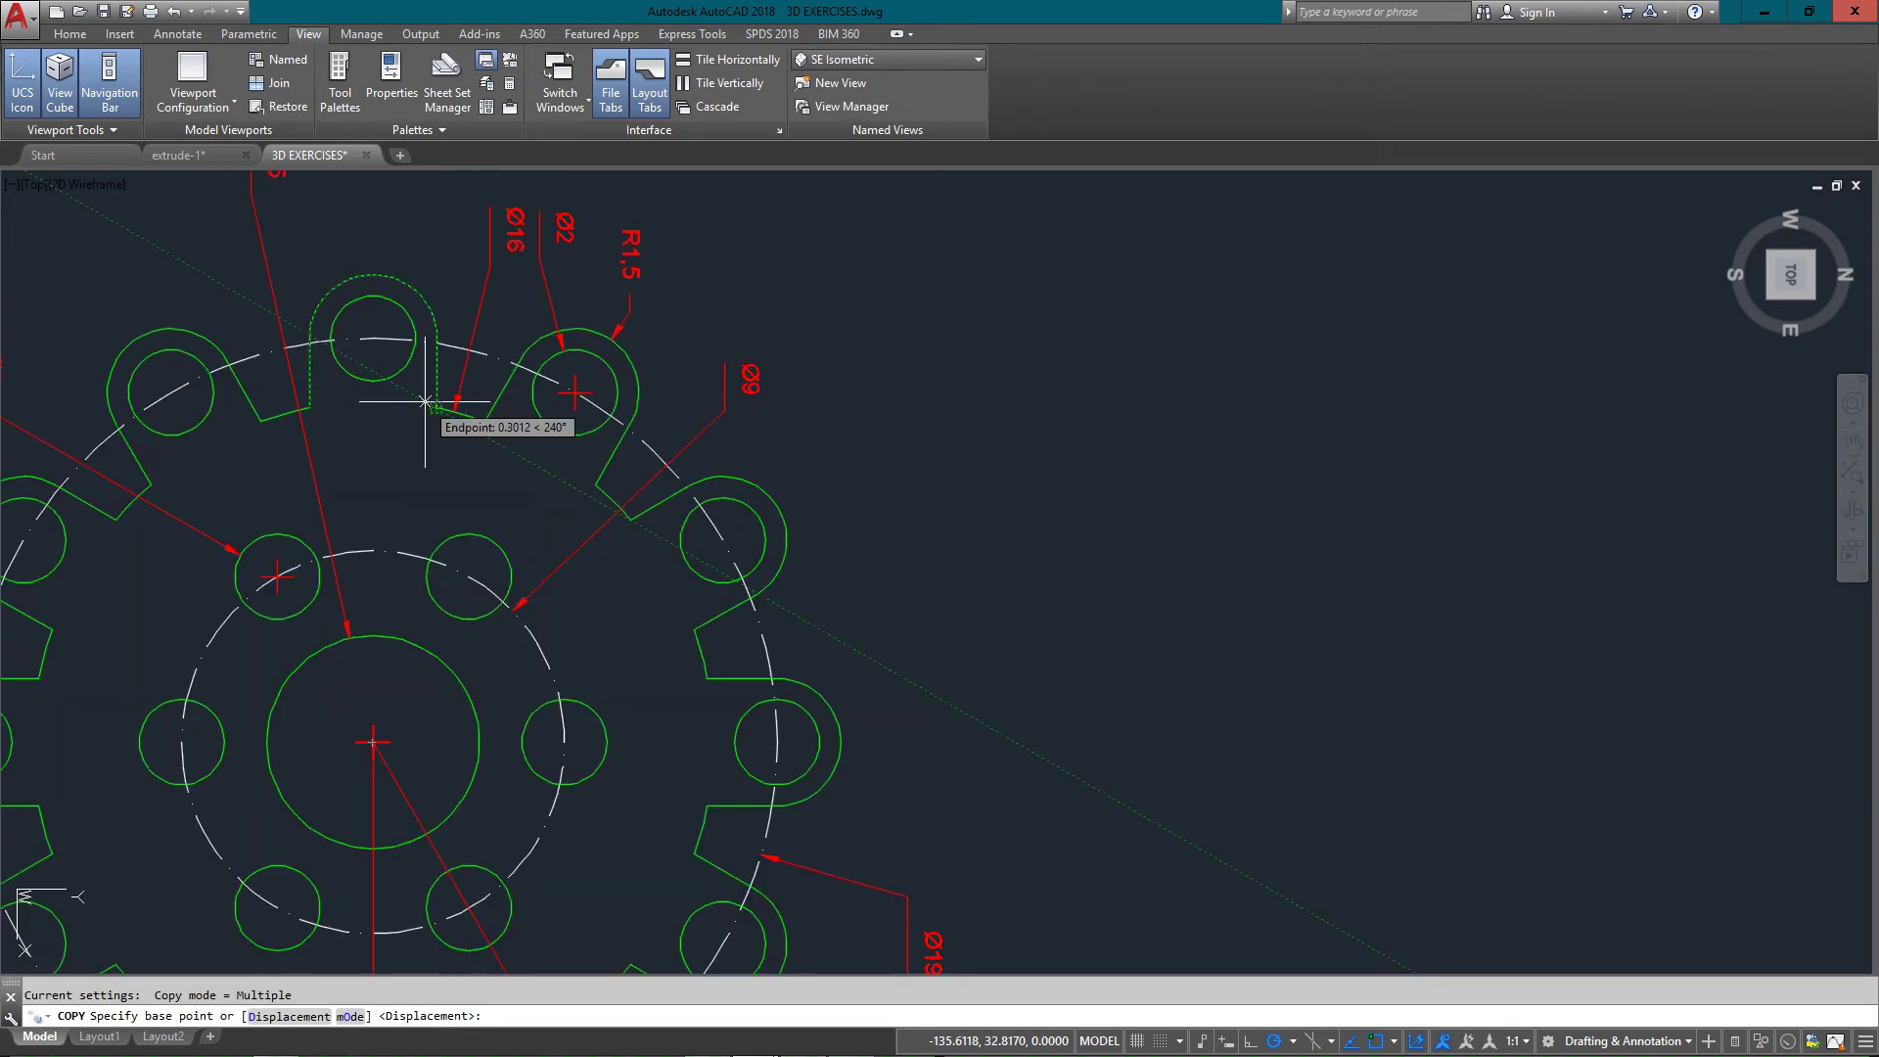
pyautogui.click(436, 405)
pyautogui.scroll(-5, 240, 357)
pyautogui.scroll(4, 881, 411)
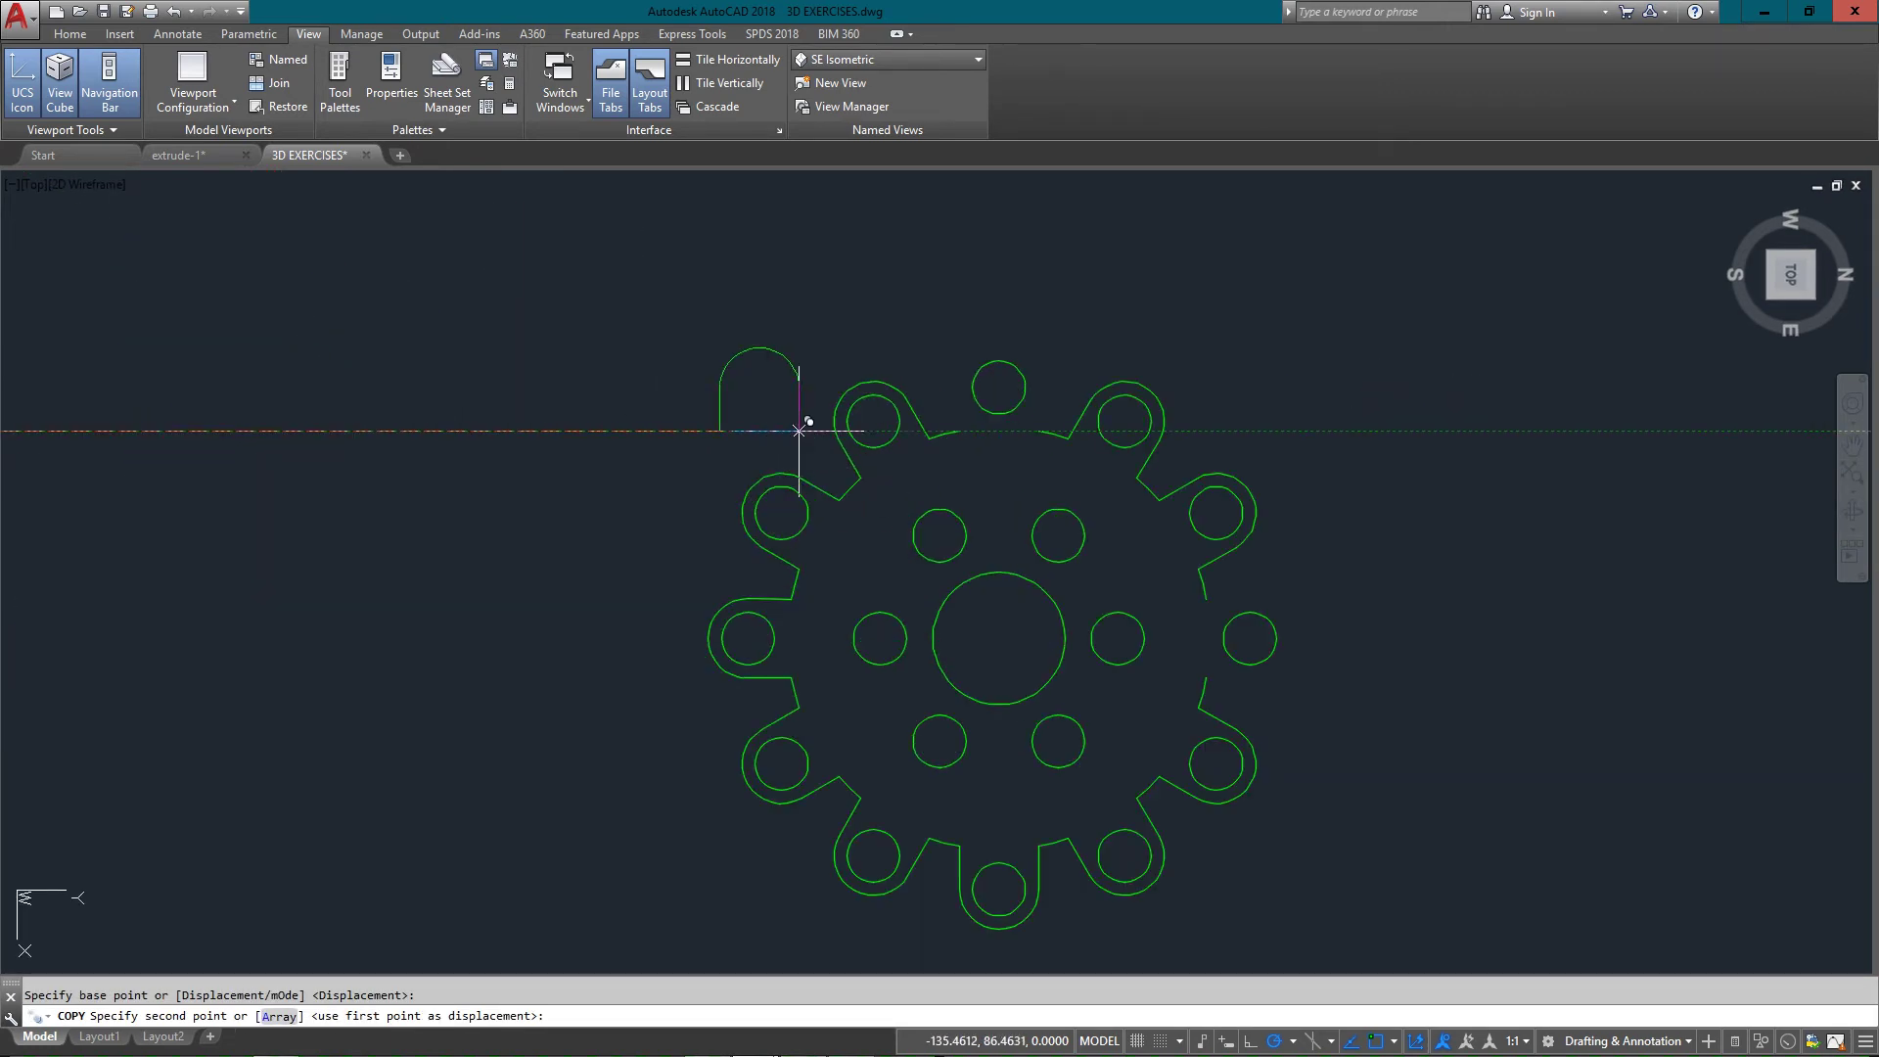
pyautogui.click(1039, 431)
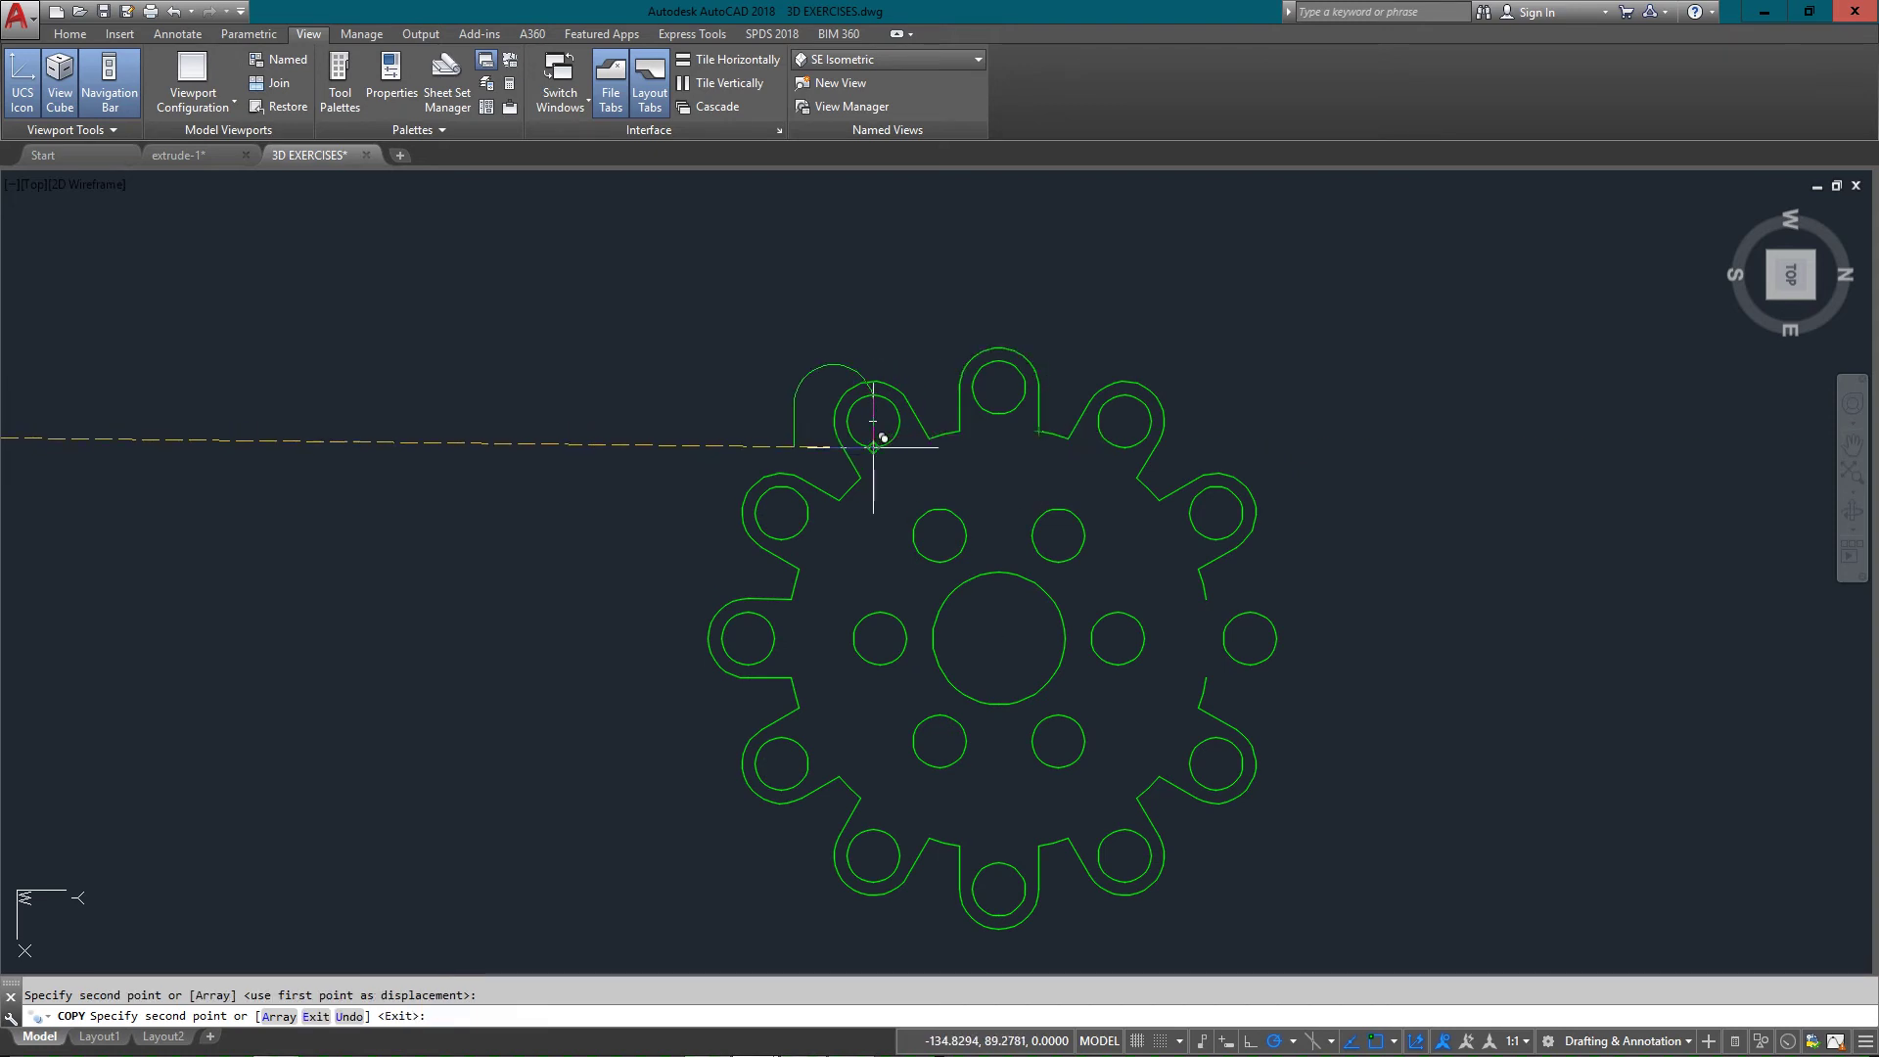
pyautogui.press('Escape')
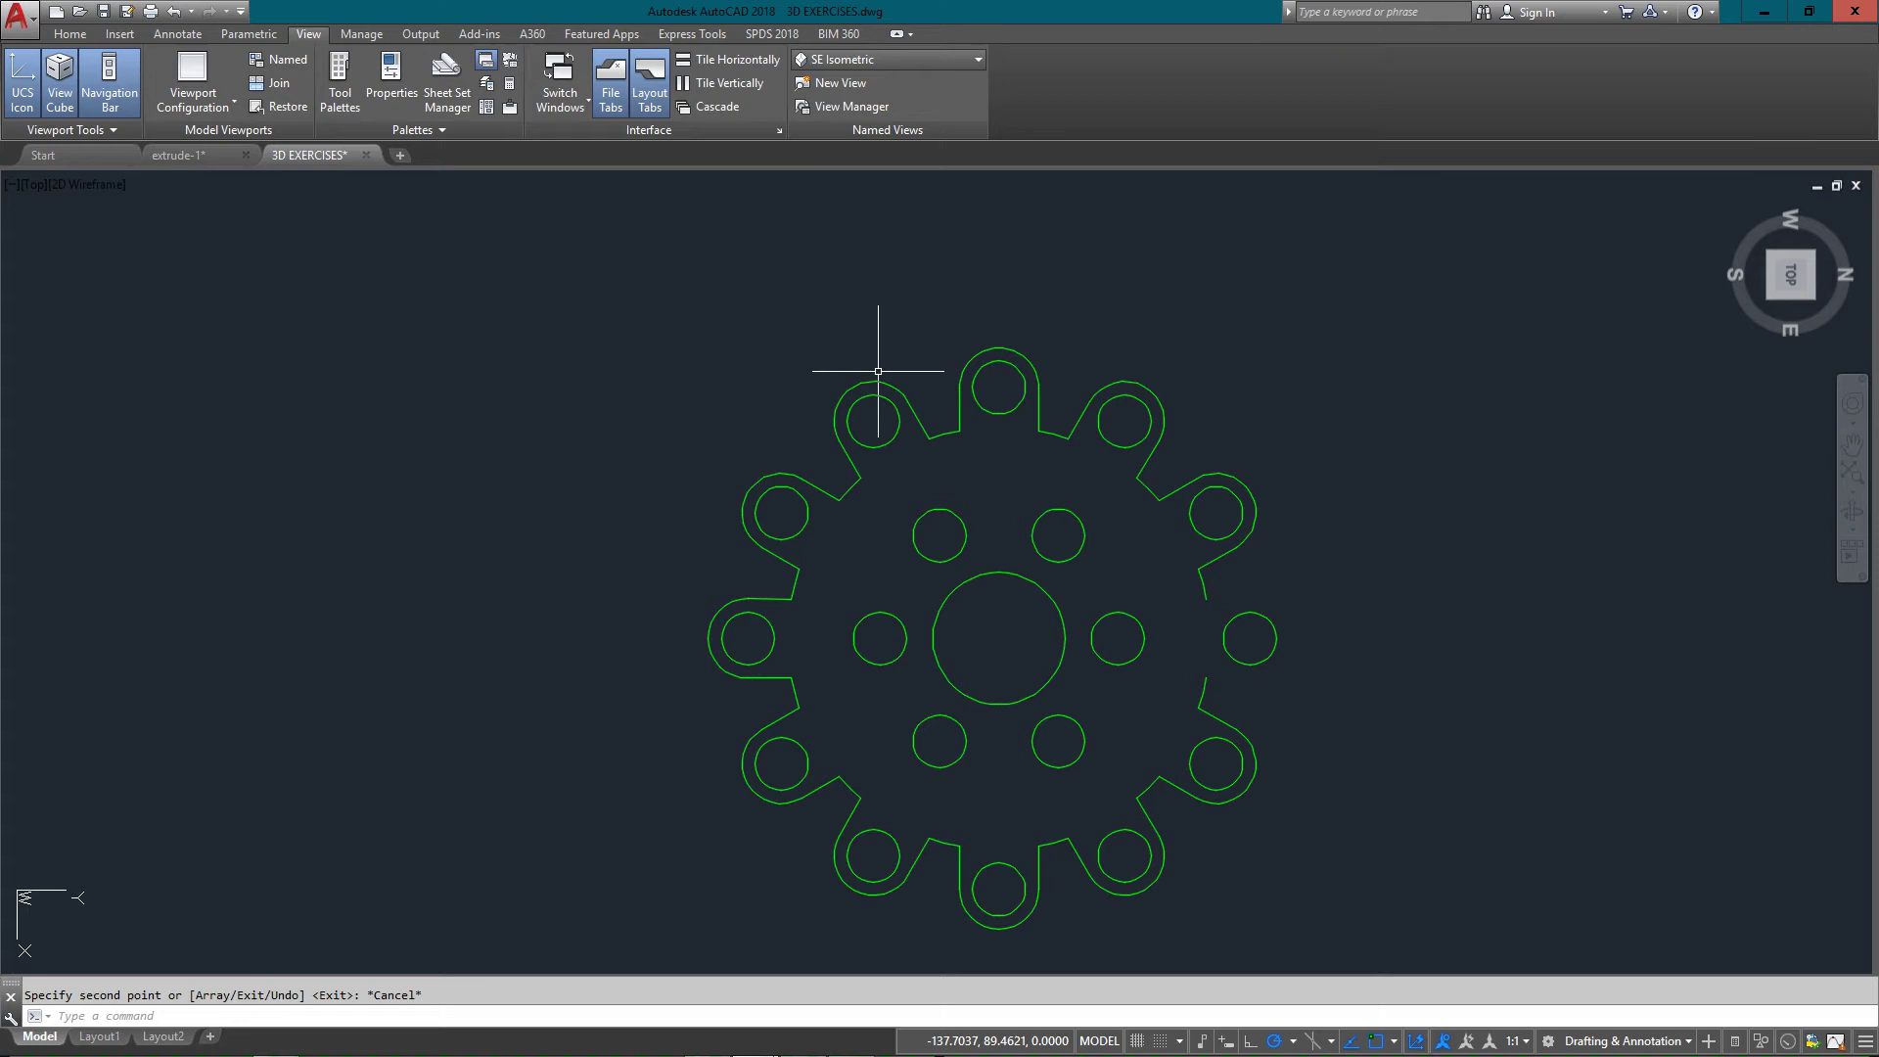
# - Convert the sprocket copy's outline and all its hole circles into regions
pyautogui.scroll(5, 949, 357)
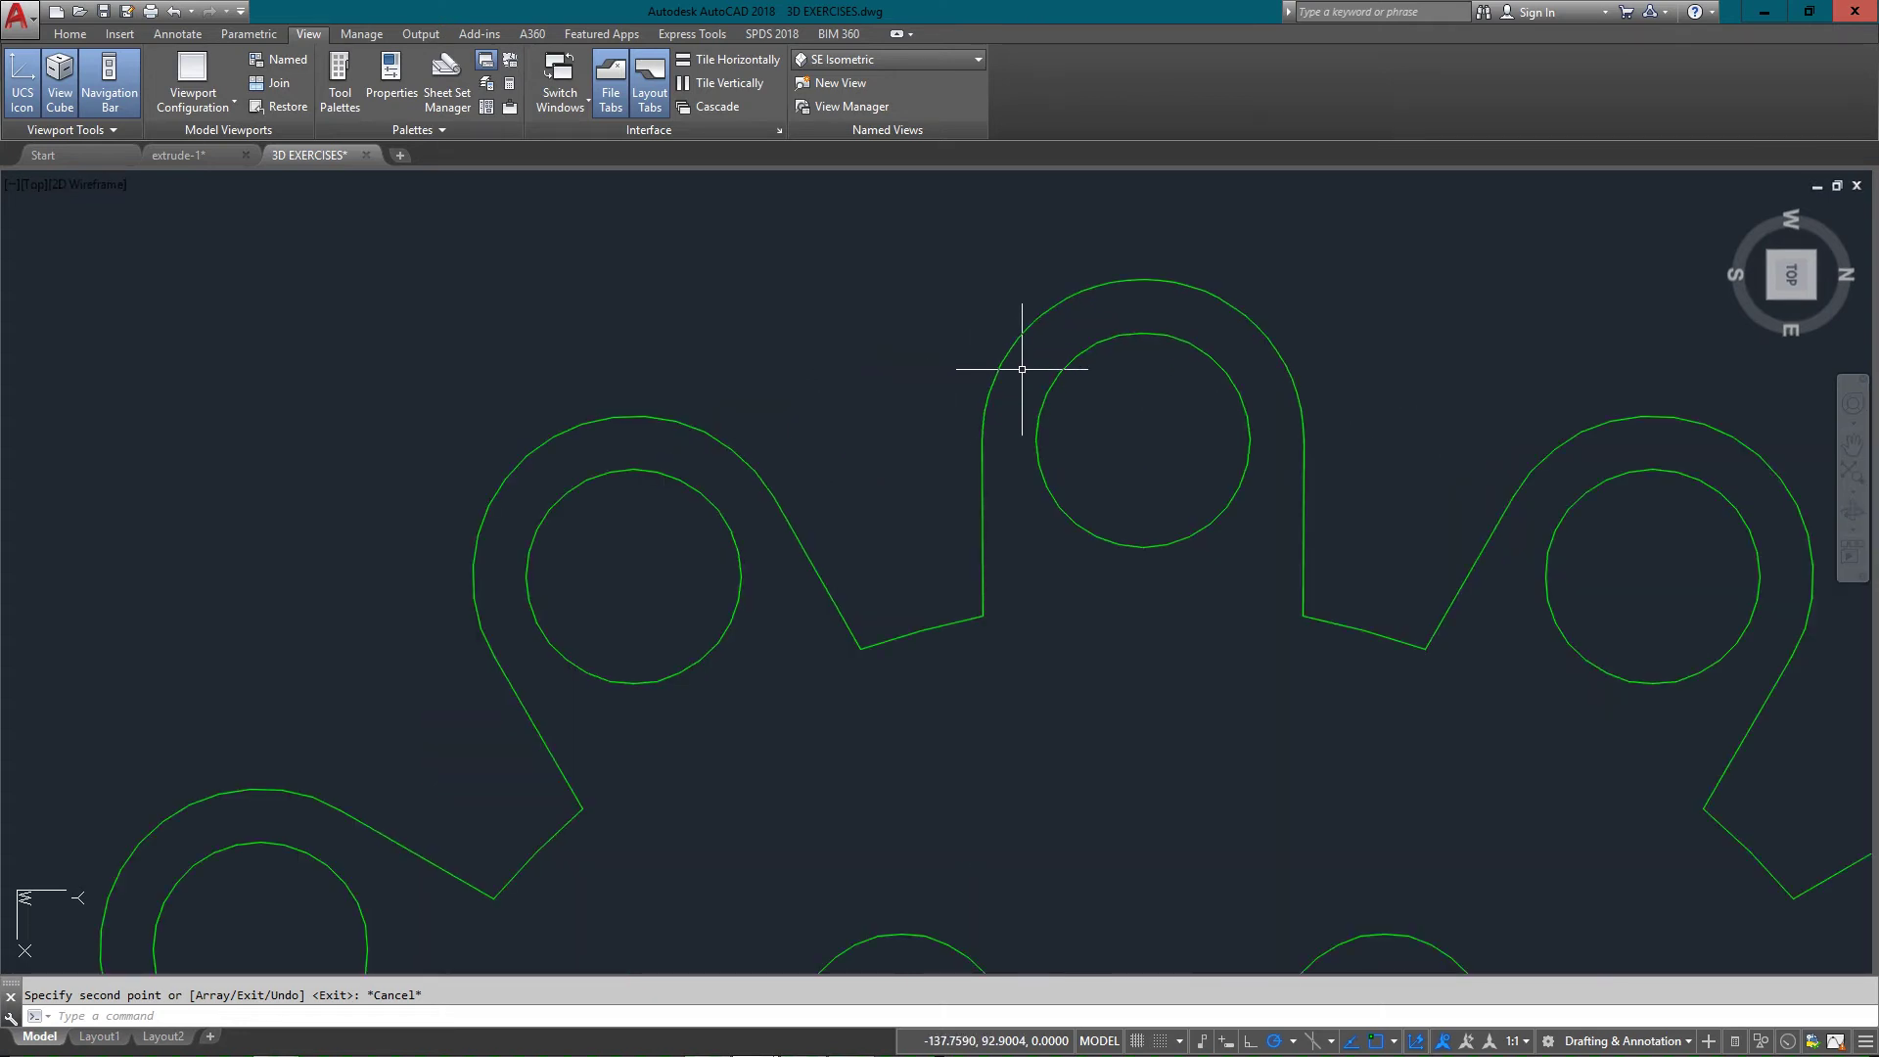
pyautogui.scroll(-3, 1020, 407)
pyautogui.moveTo(1020, 407); pyautogui.dragTo(966, 336, button='middle')
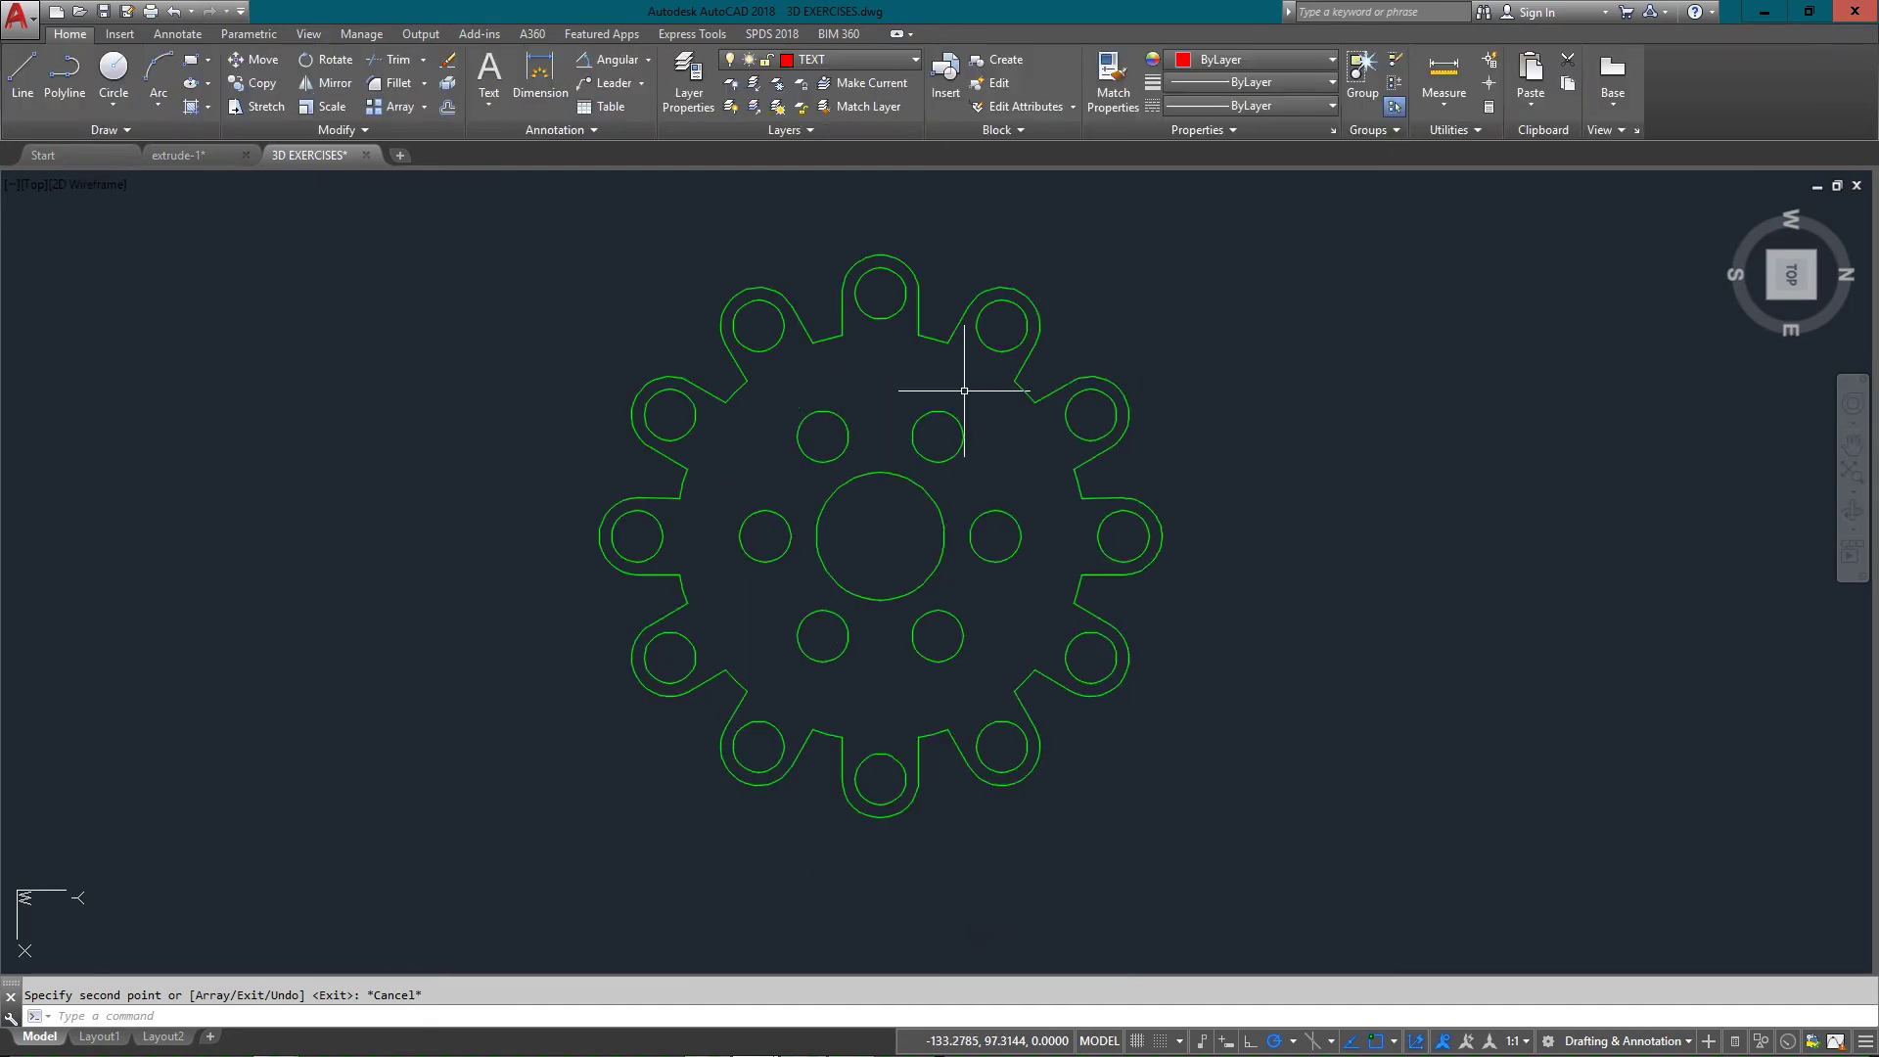
pyautogui.write('REG')
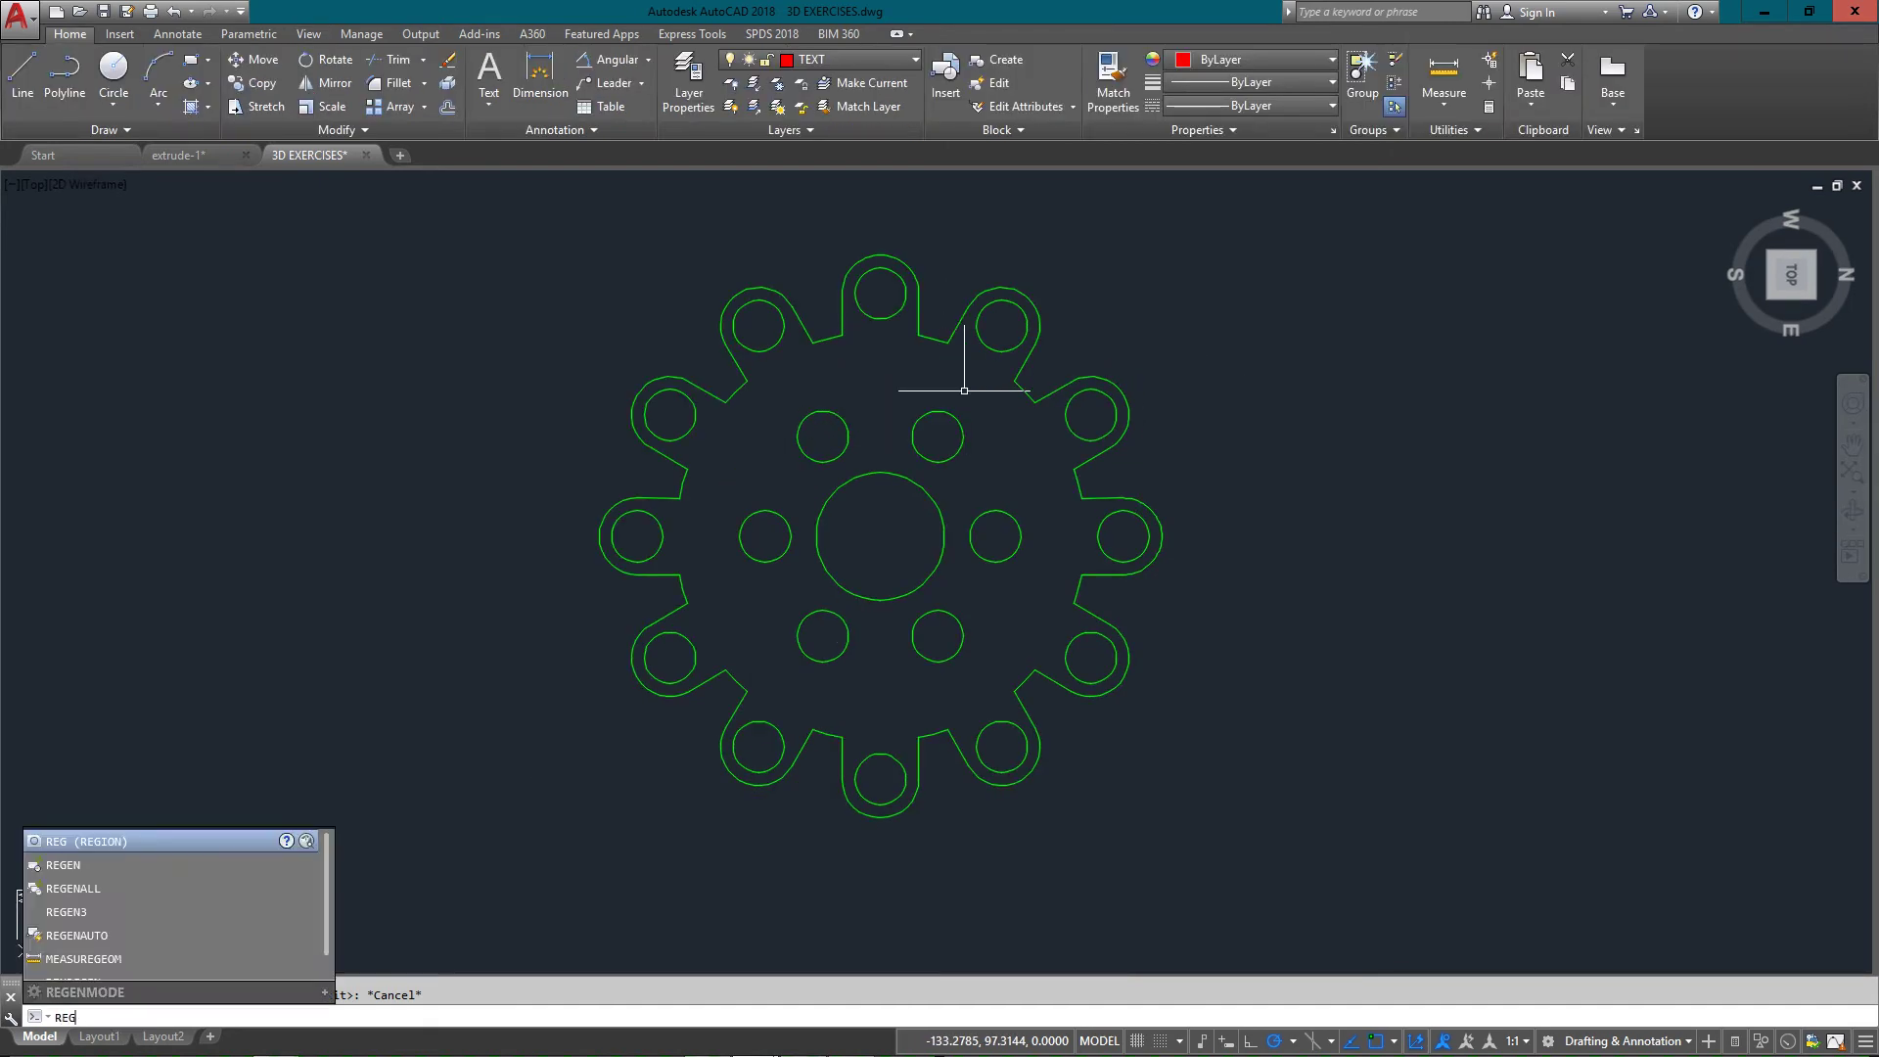
pyautogui.write('ION')
pyautogui.press('Return')
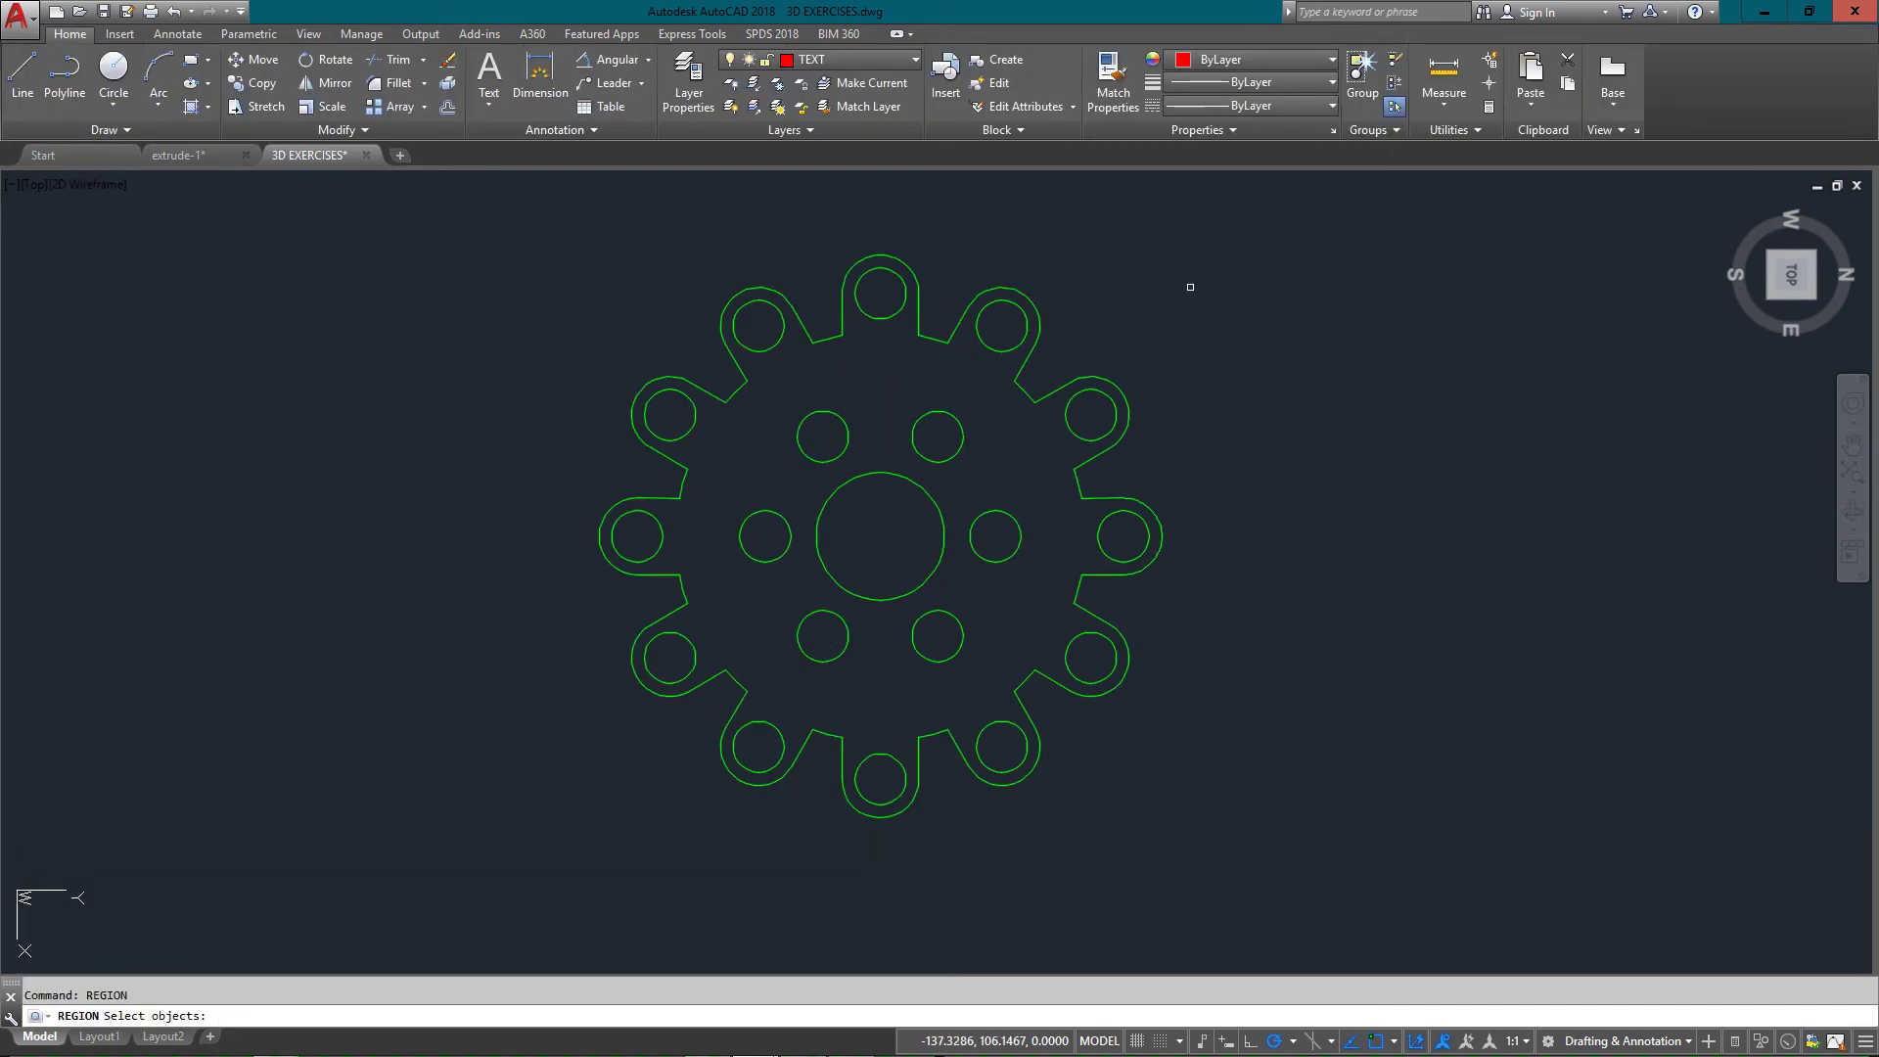
pyautogui.click(1219, 236)
pyautogui.click(626, 751)
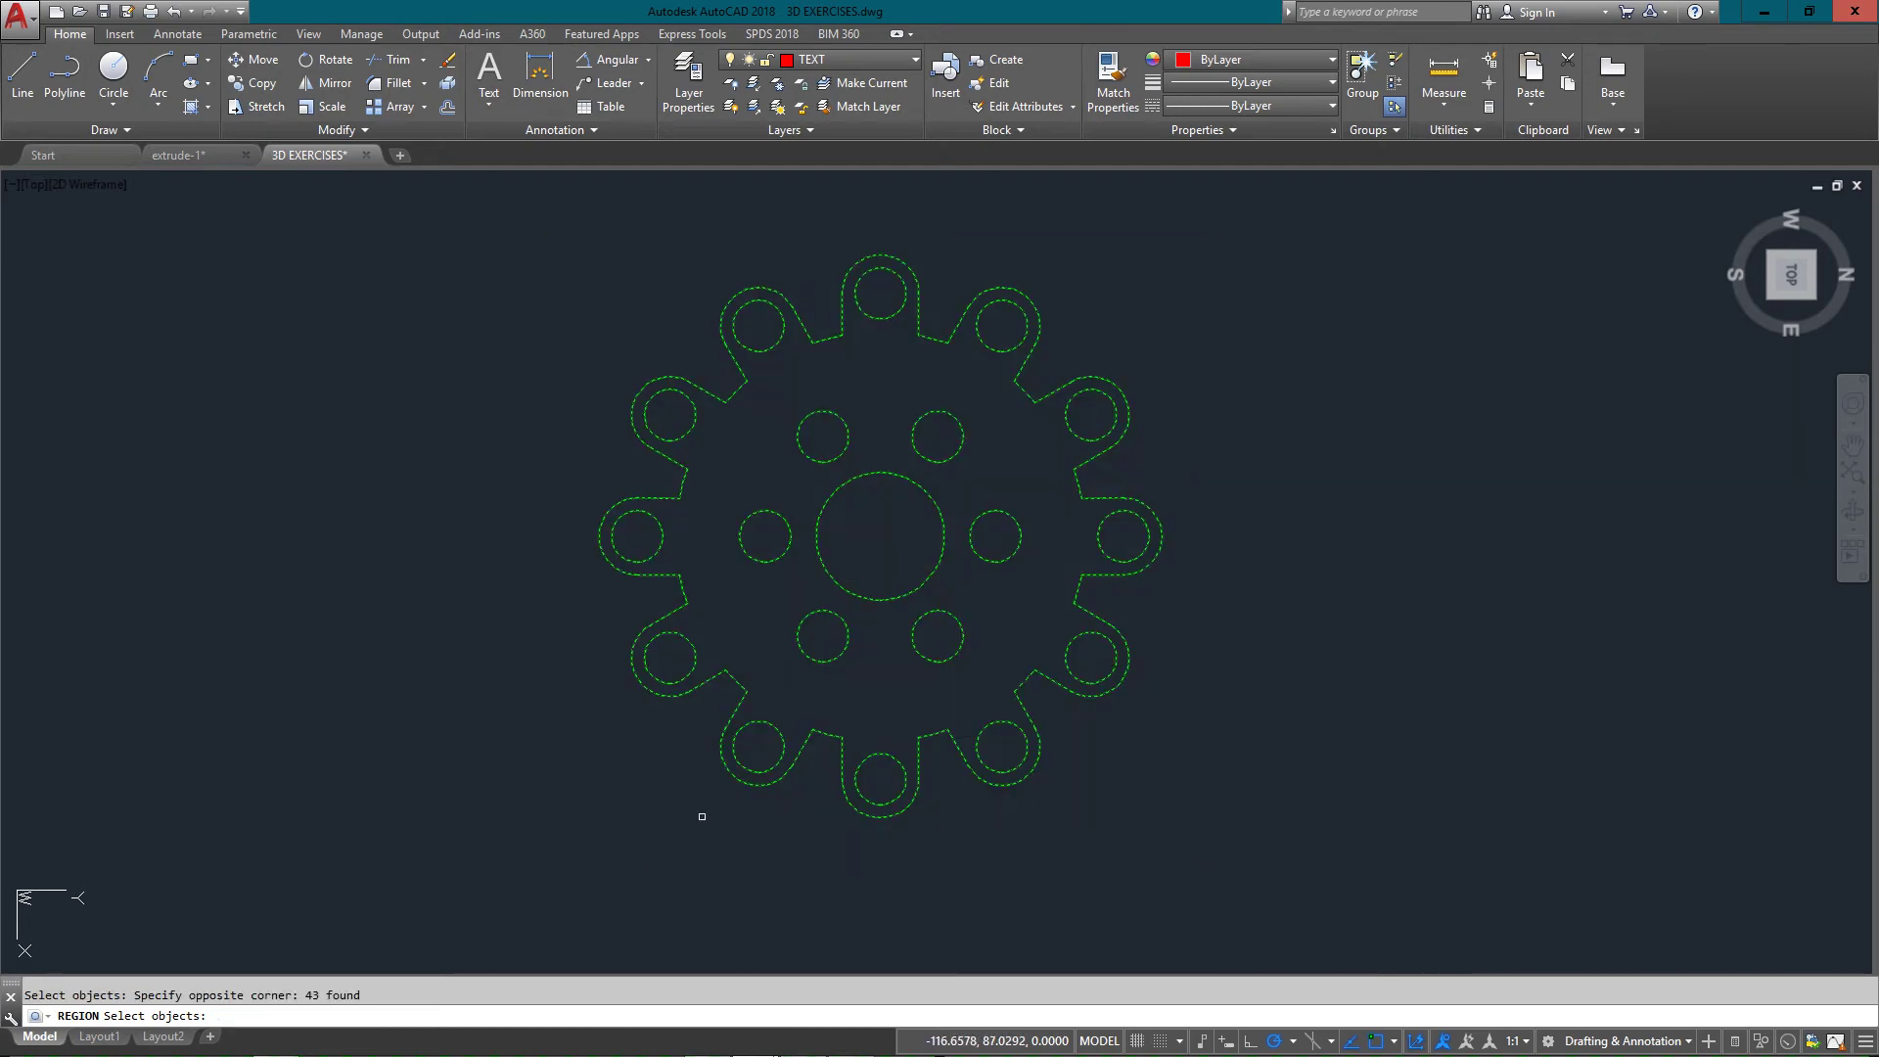
pyautogui.press('Return')
# - List the properties of one small hole next to the center bore to check its object type, and close the listing
pyautogui.click(886, 596)
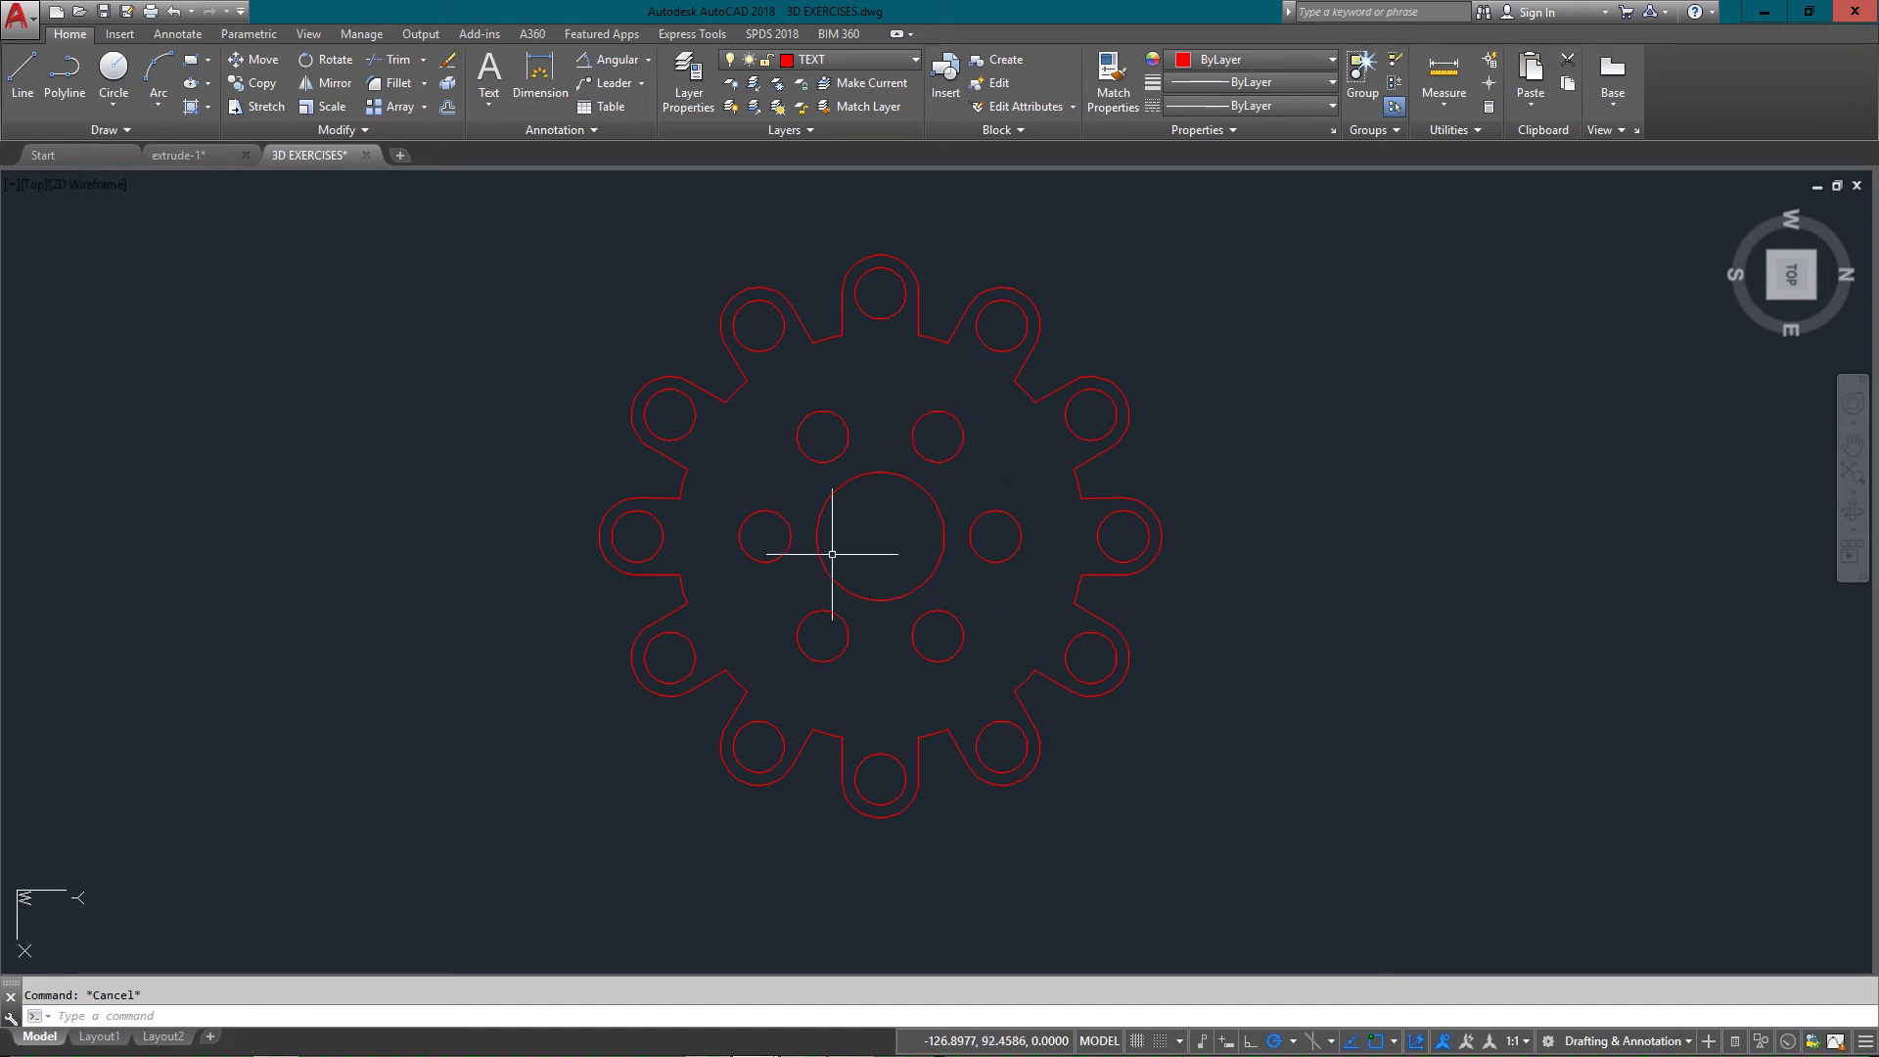
pyautogui.click(792, 538)
pyautogui.write('LI')
pyautogui.press('Return')
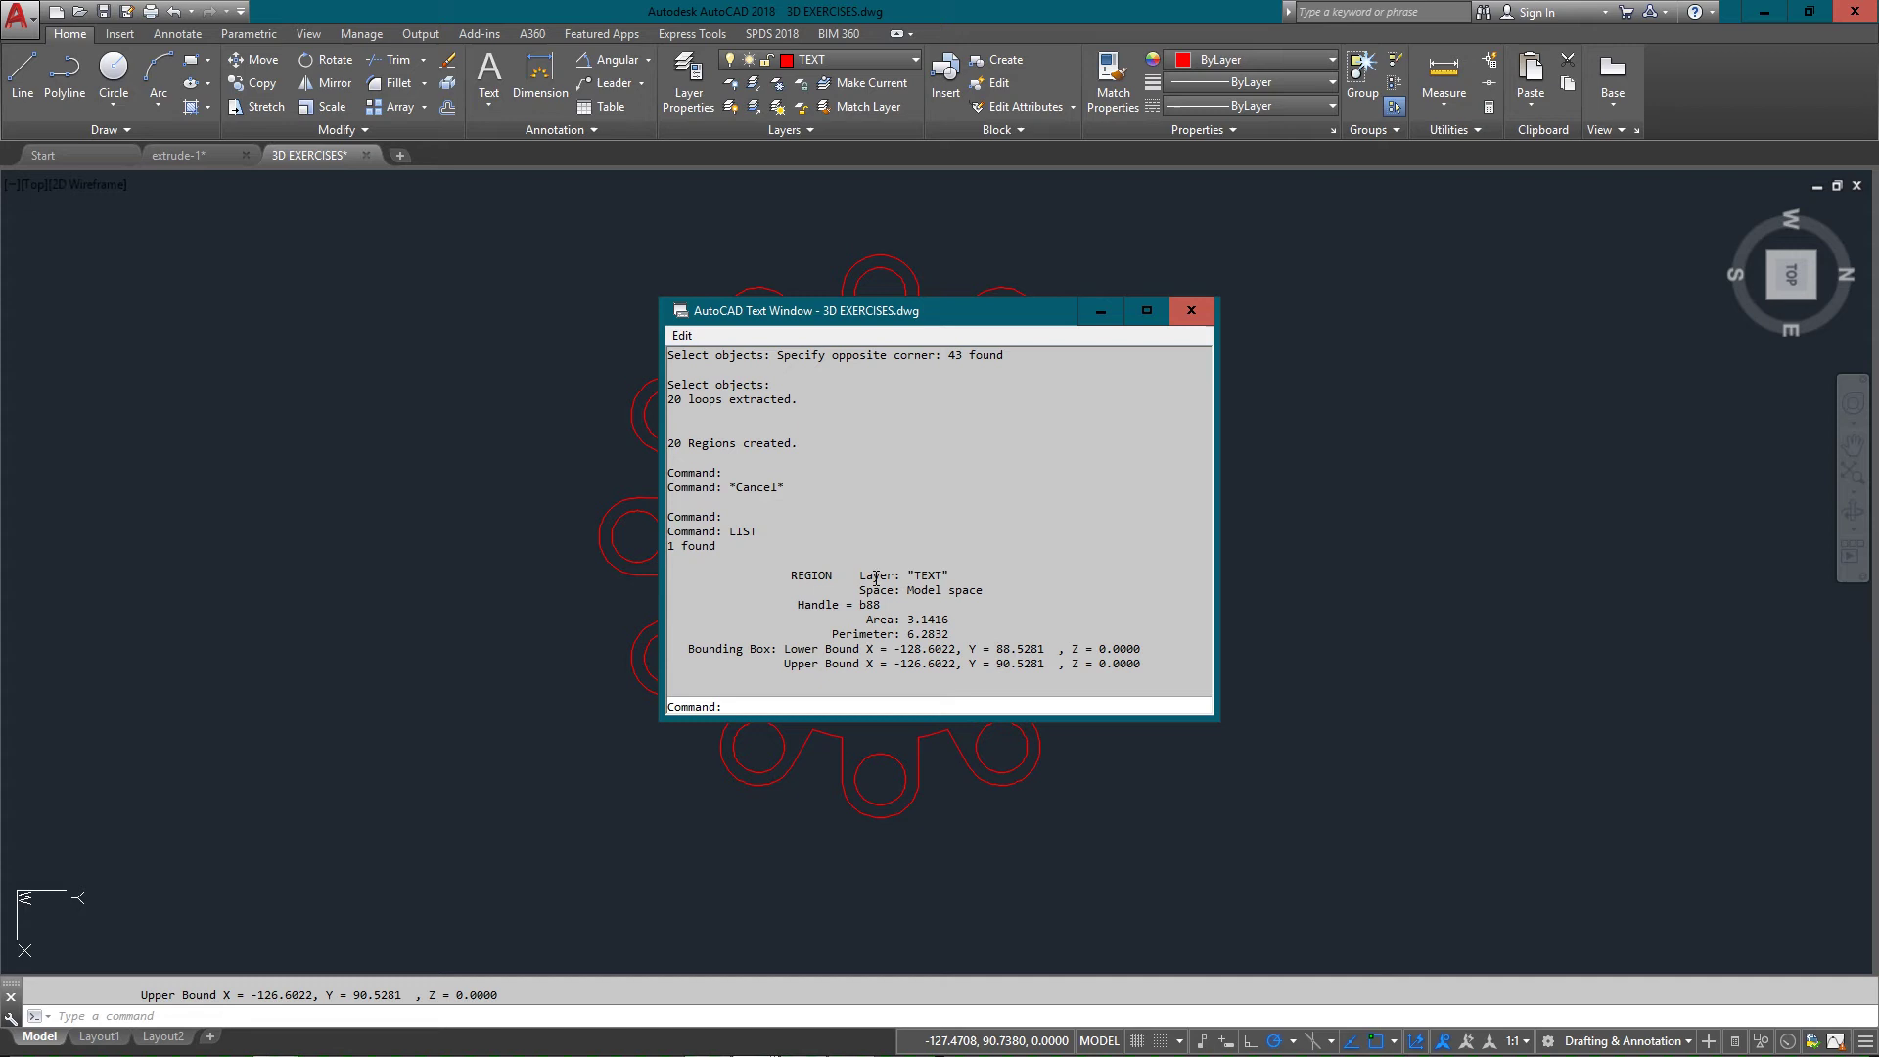
pyautogui.moveTo(841, 584); pyautogui.dragTo(787, 581)
pyautogui.click(1192, 310)
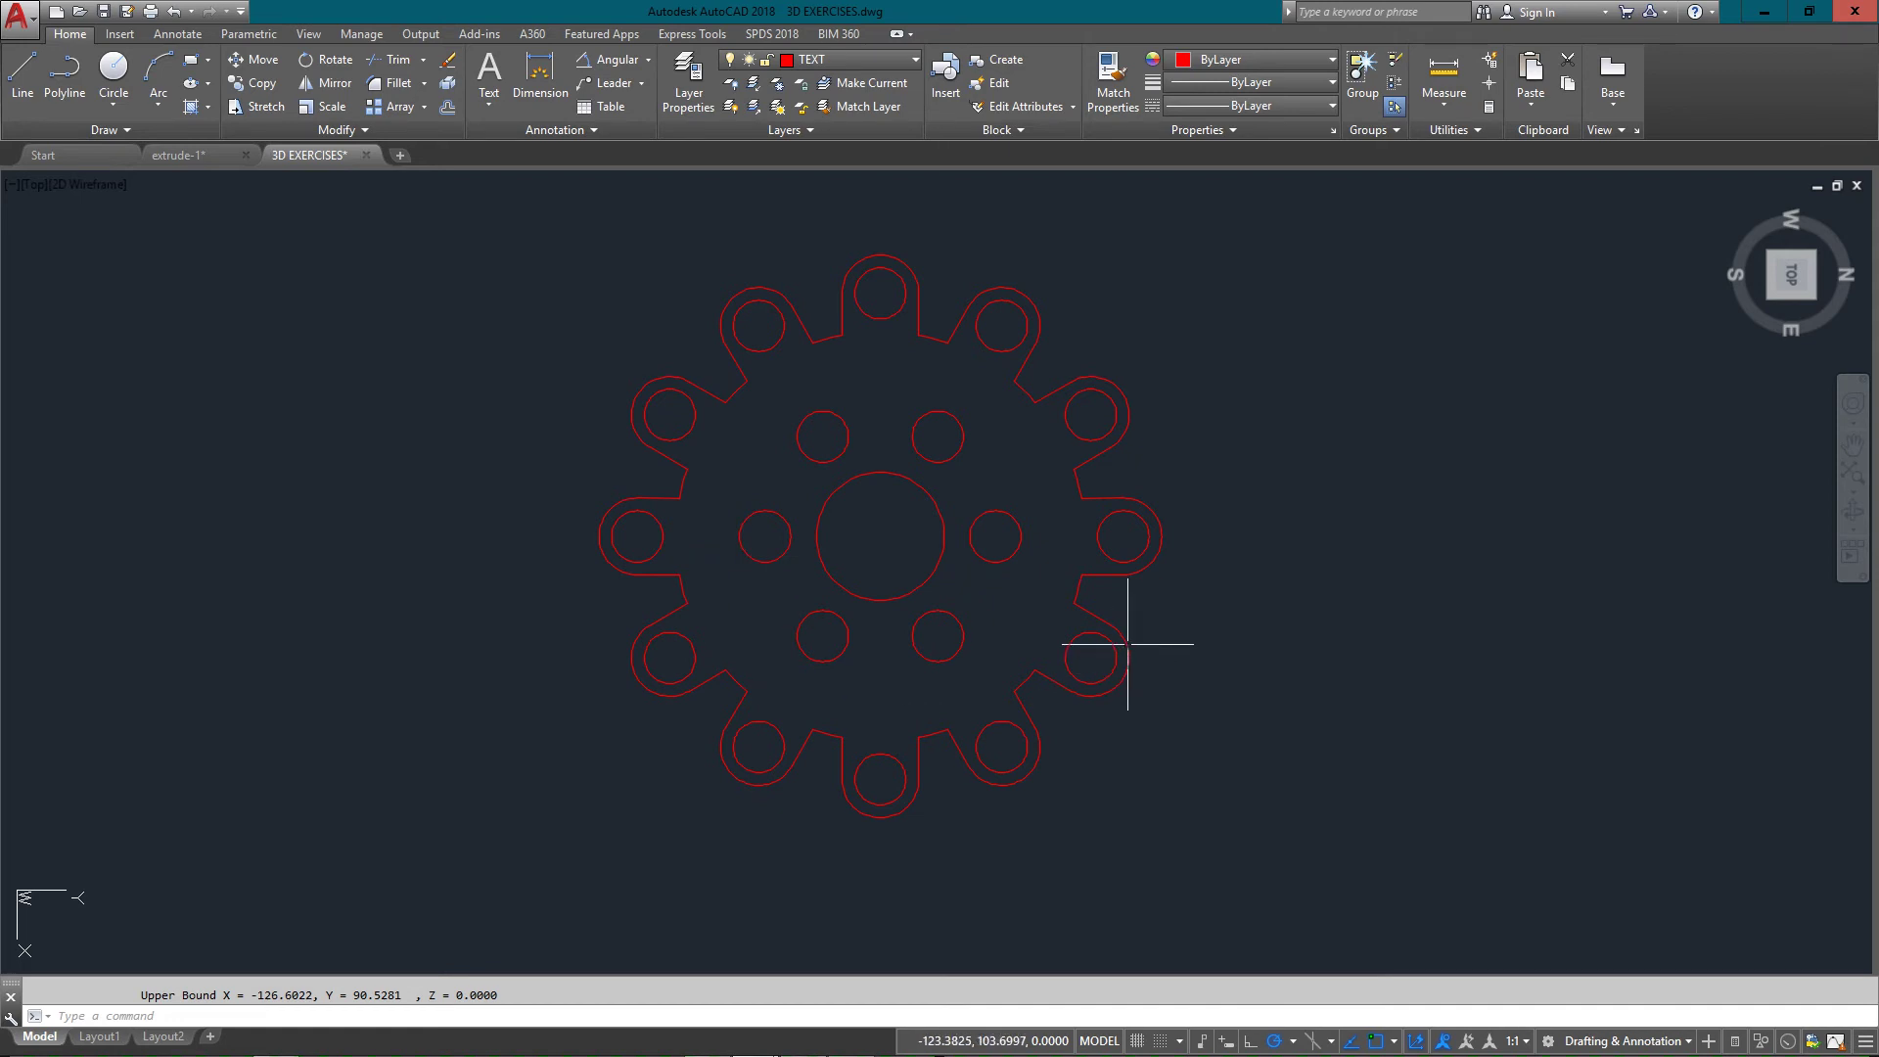
# - Subtract the center bore and all the small hole regions from the toothed outline region
pyautogui.write('S')
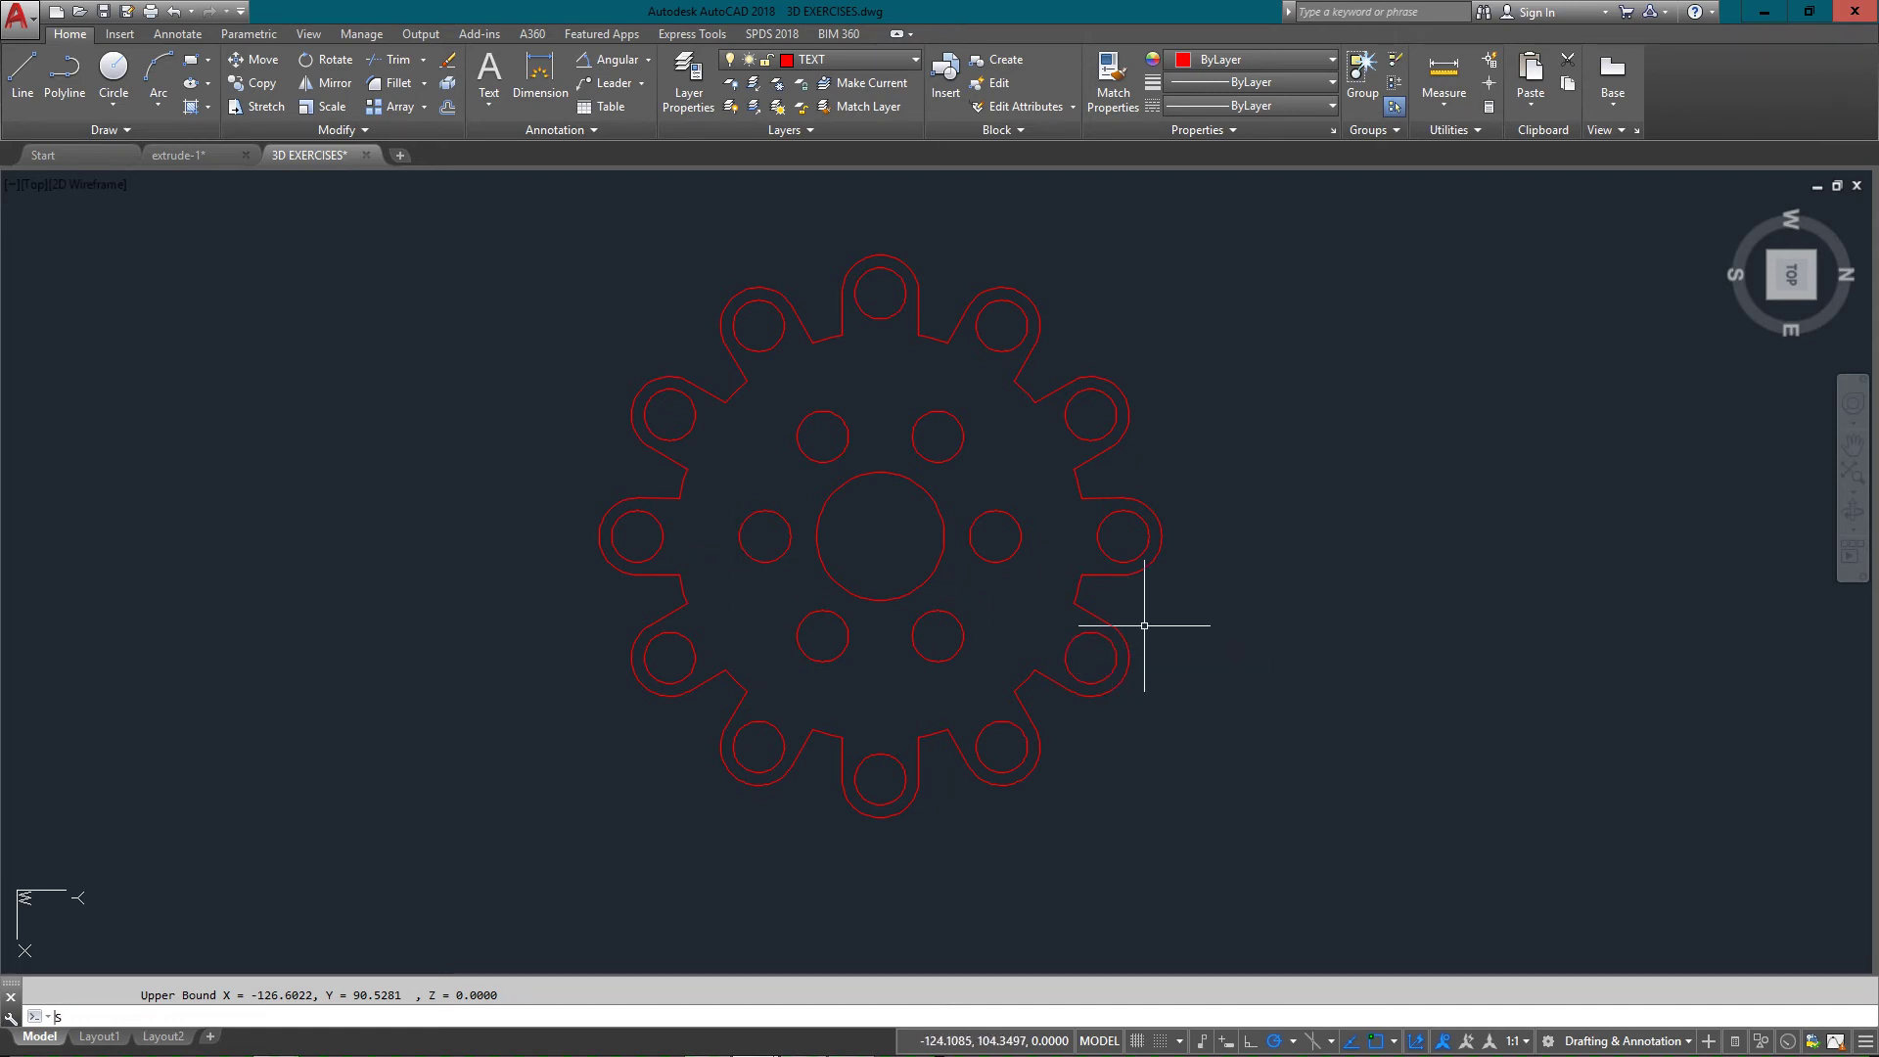
pyautogui.write('UBTRACT')
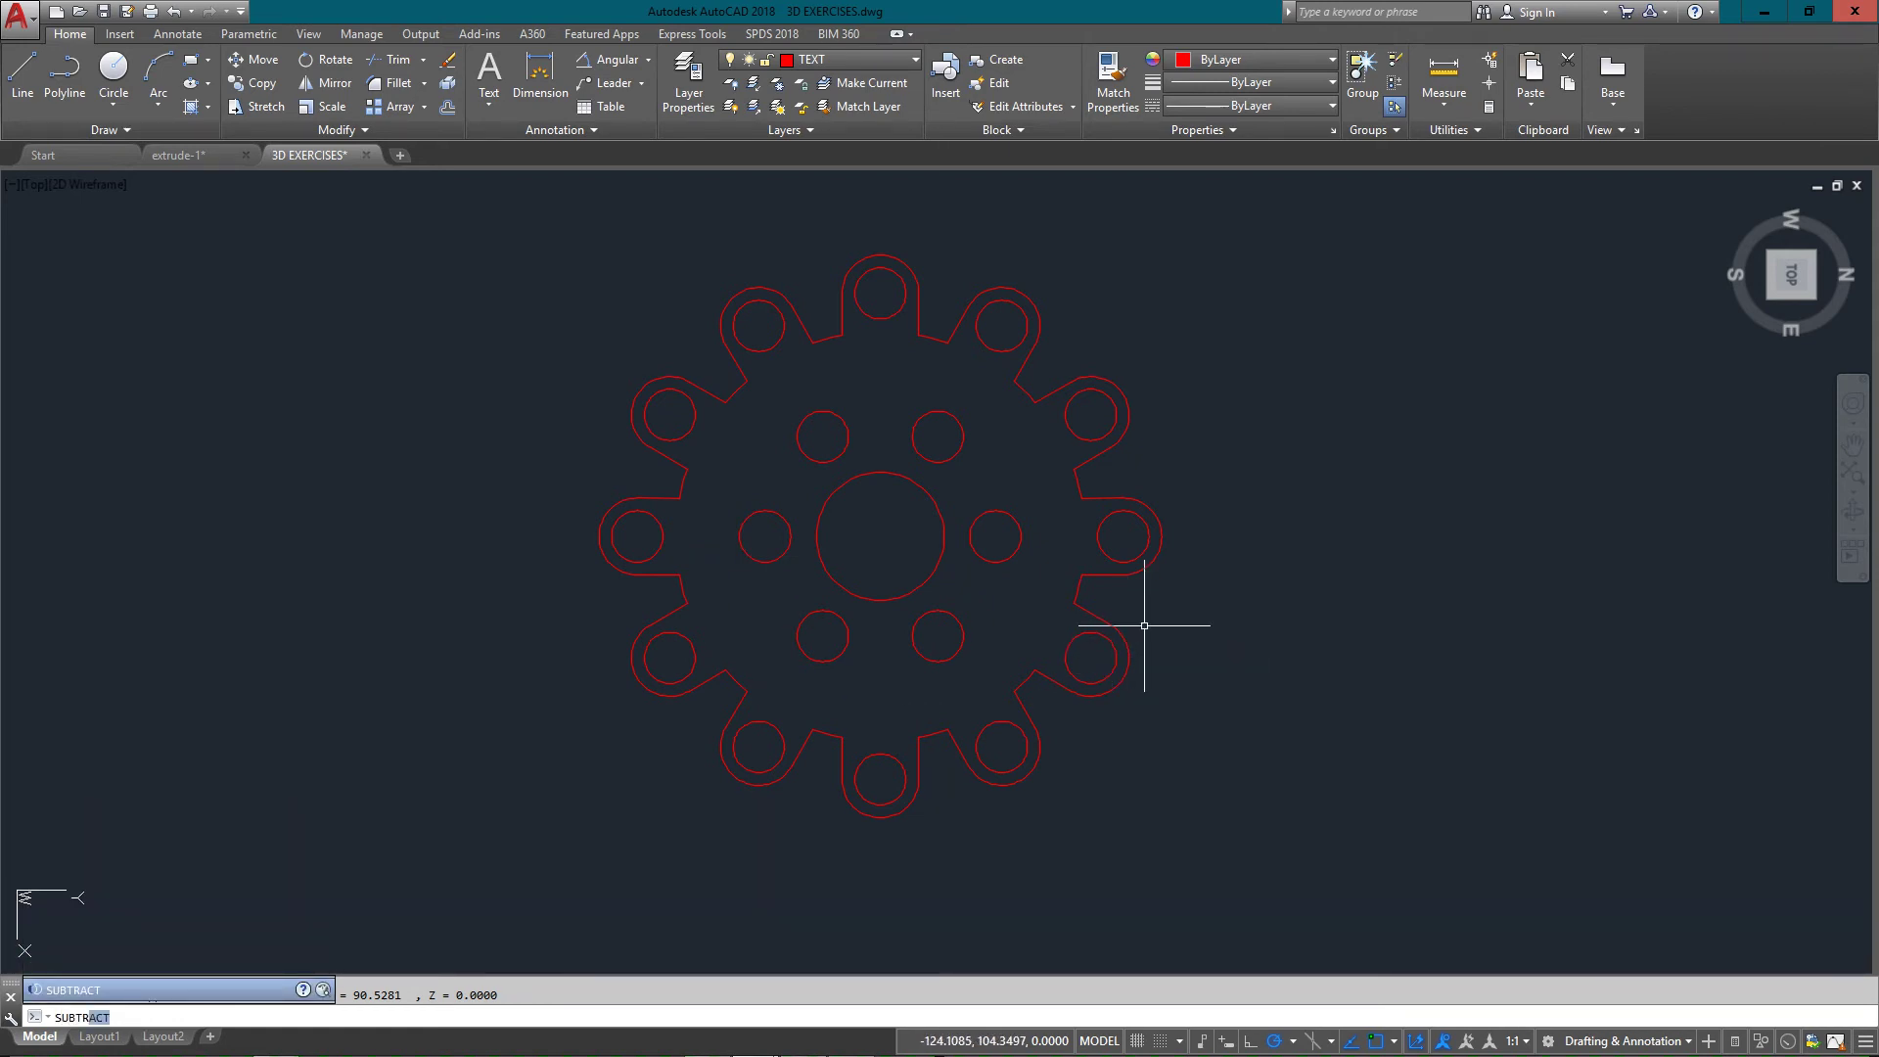
pyautogui.press('Return')
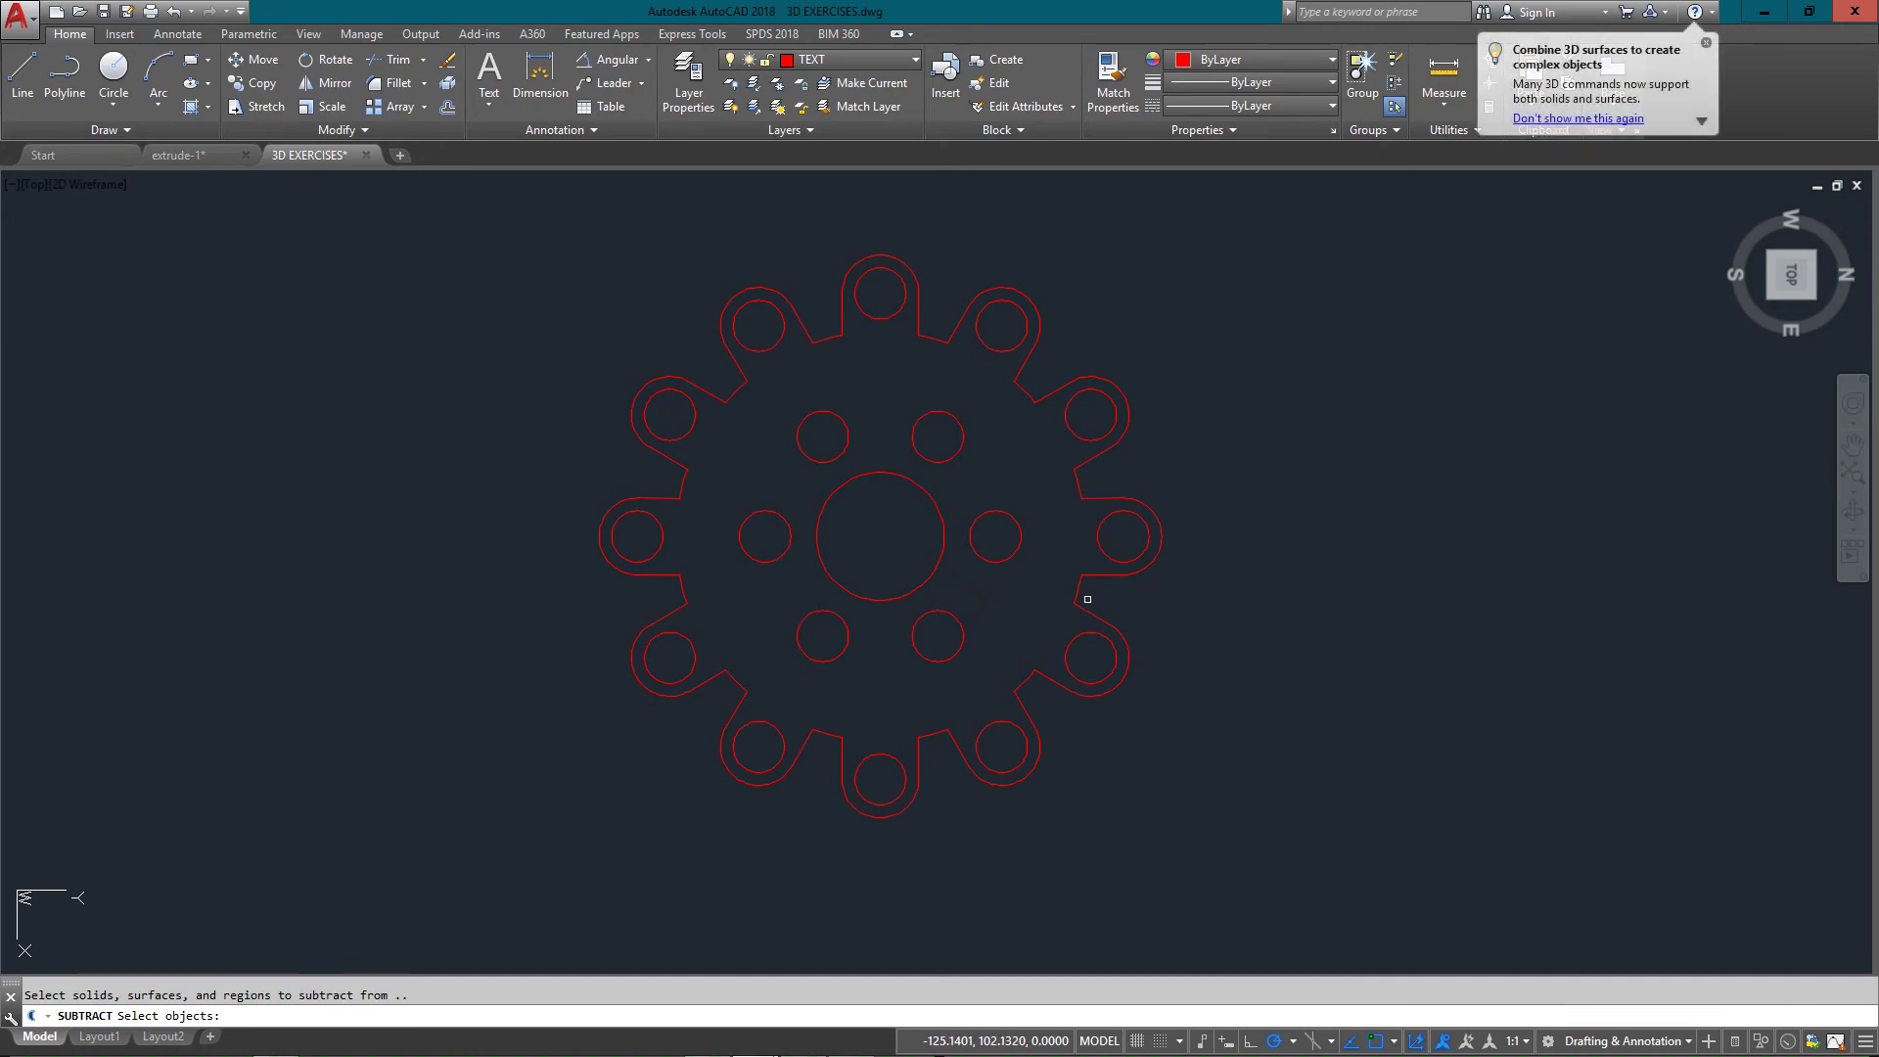
pyautogui.click(1080, 592)
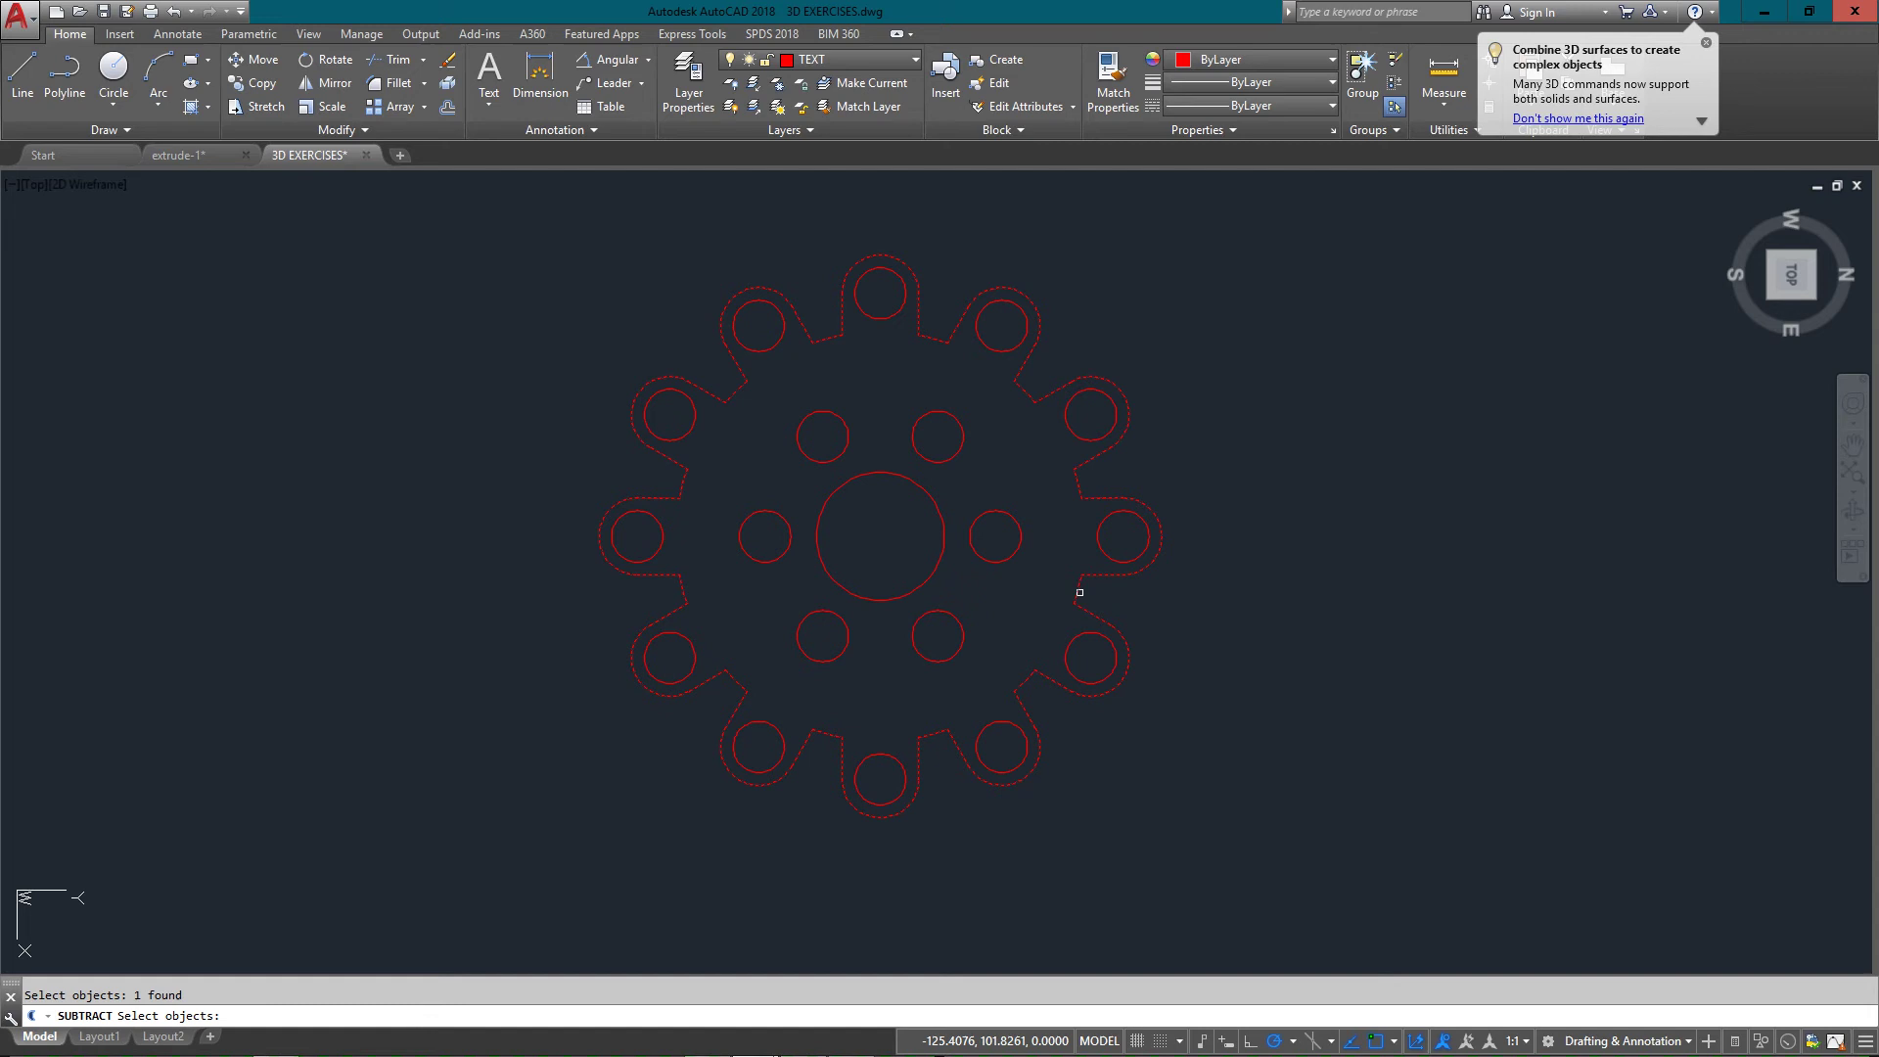
pyautogui.click(561, 231)
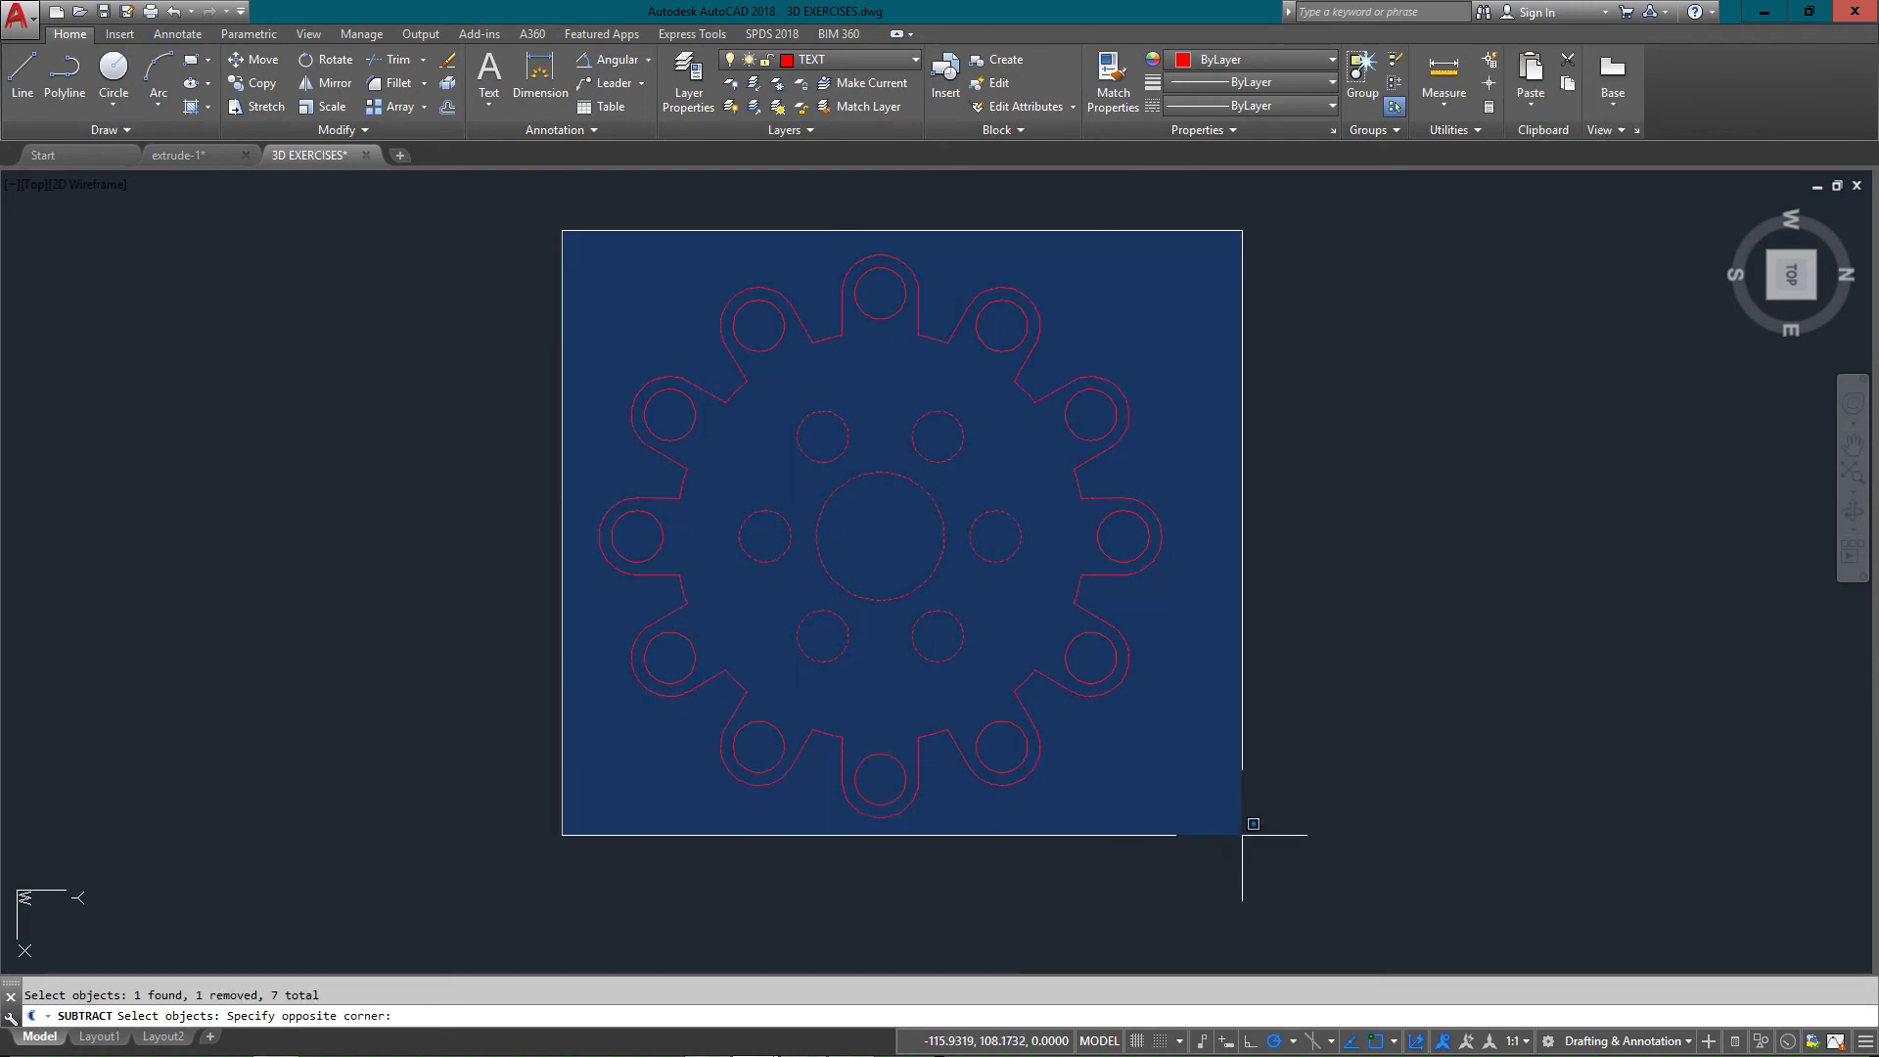
pyautogui.click(1248, 884)
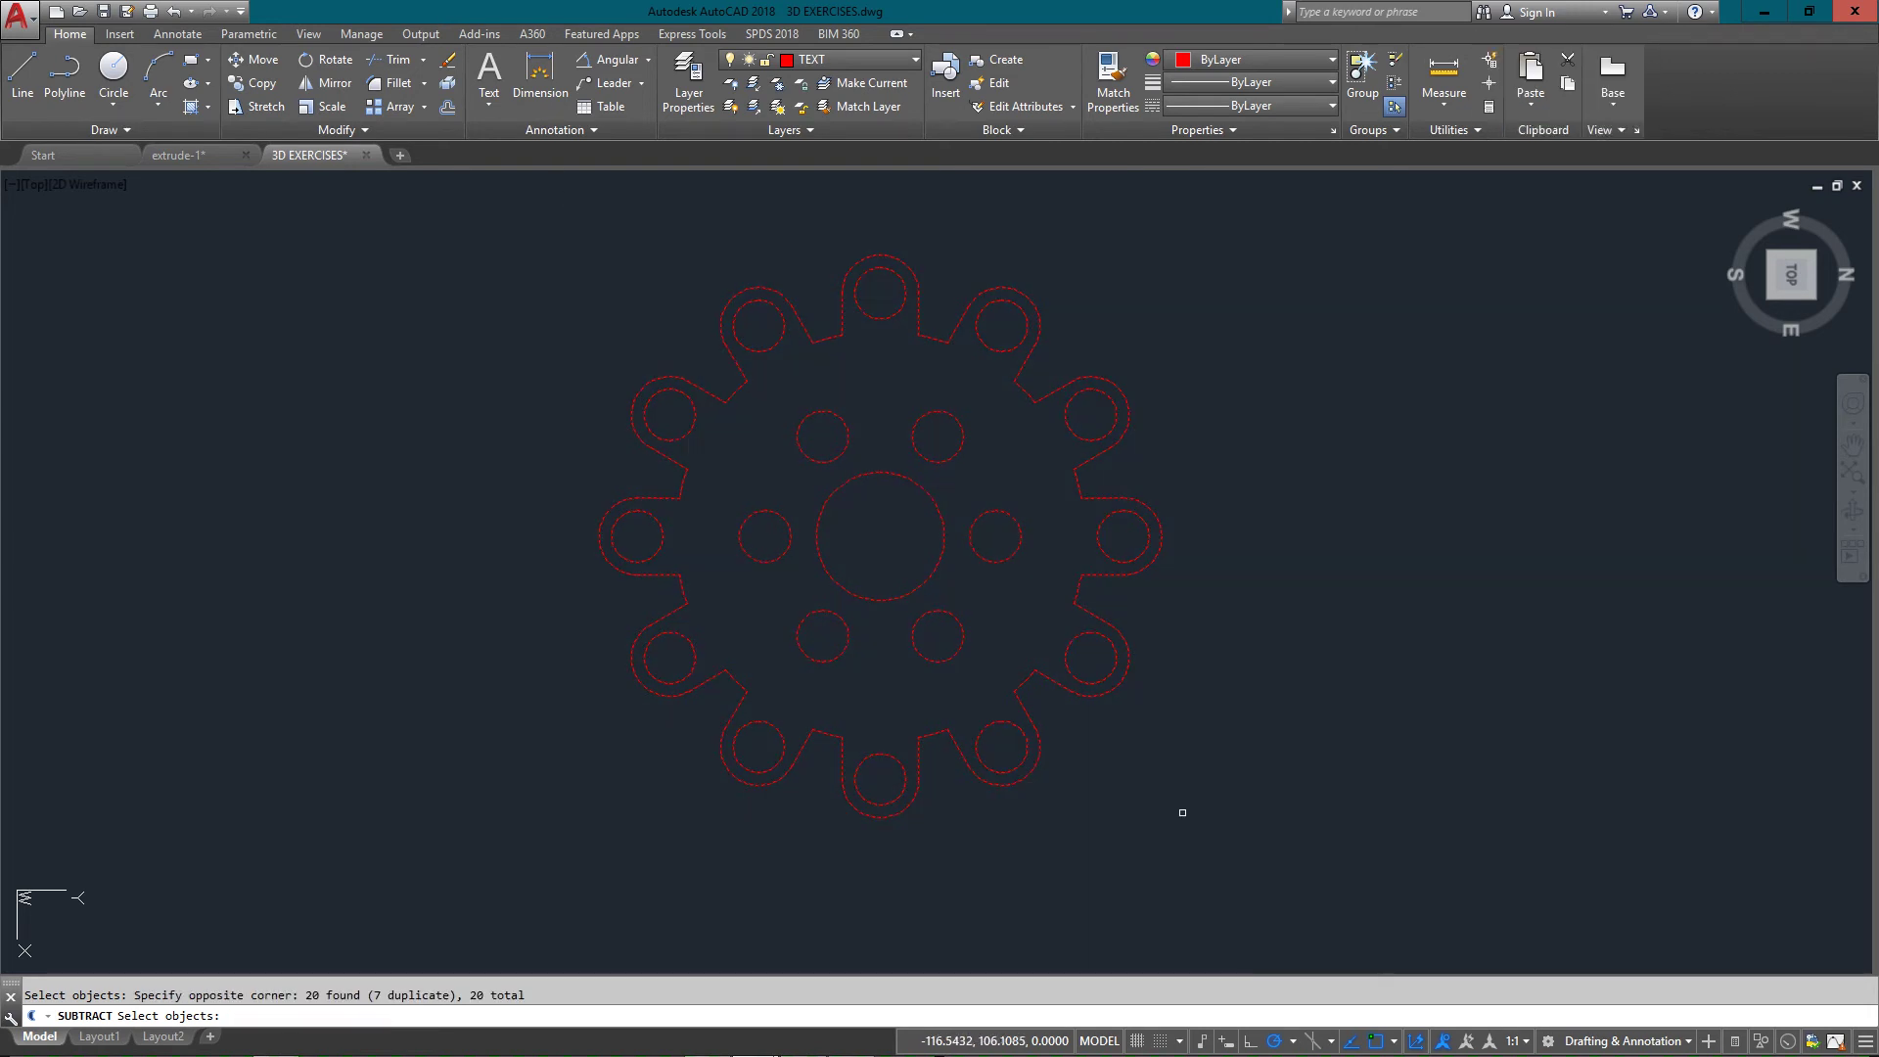
pyautogui.keyDown('shift'); pyautogui.click(919, 755); pyautogui.keyUp('shift')
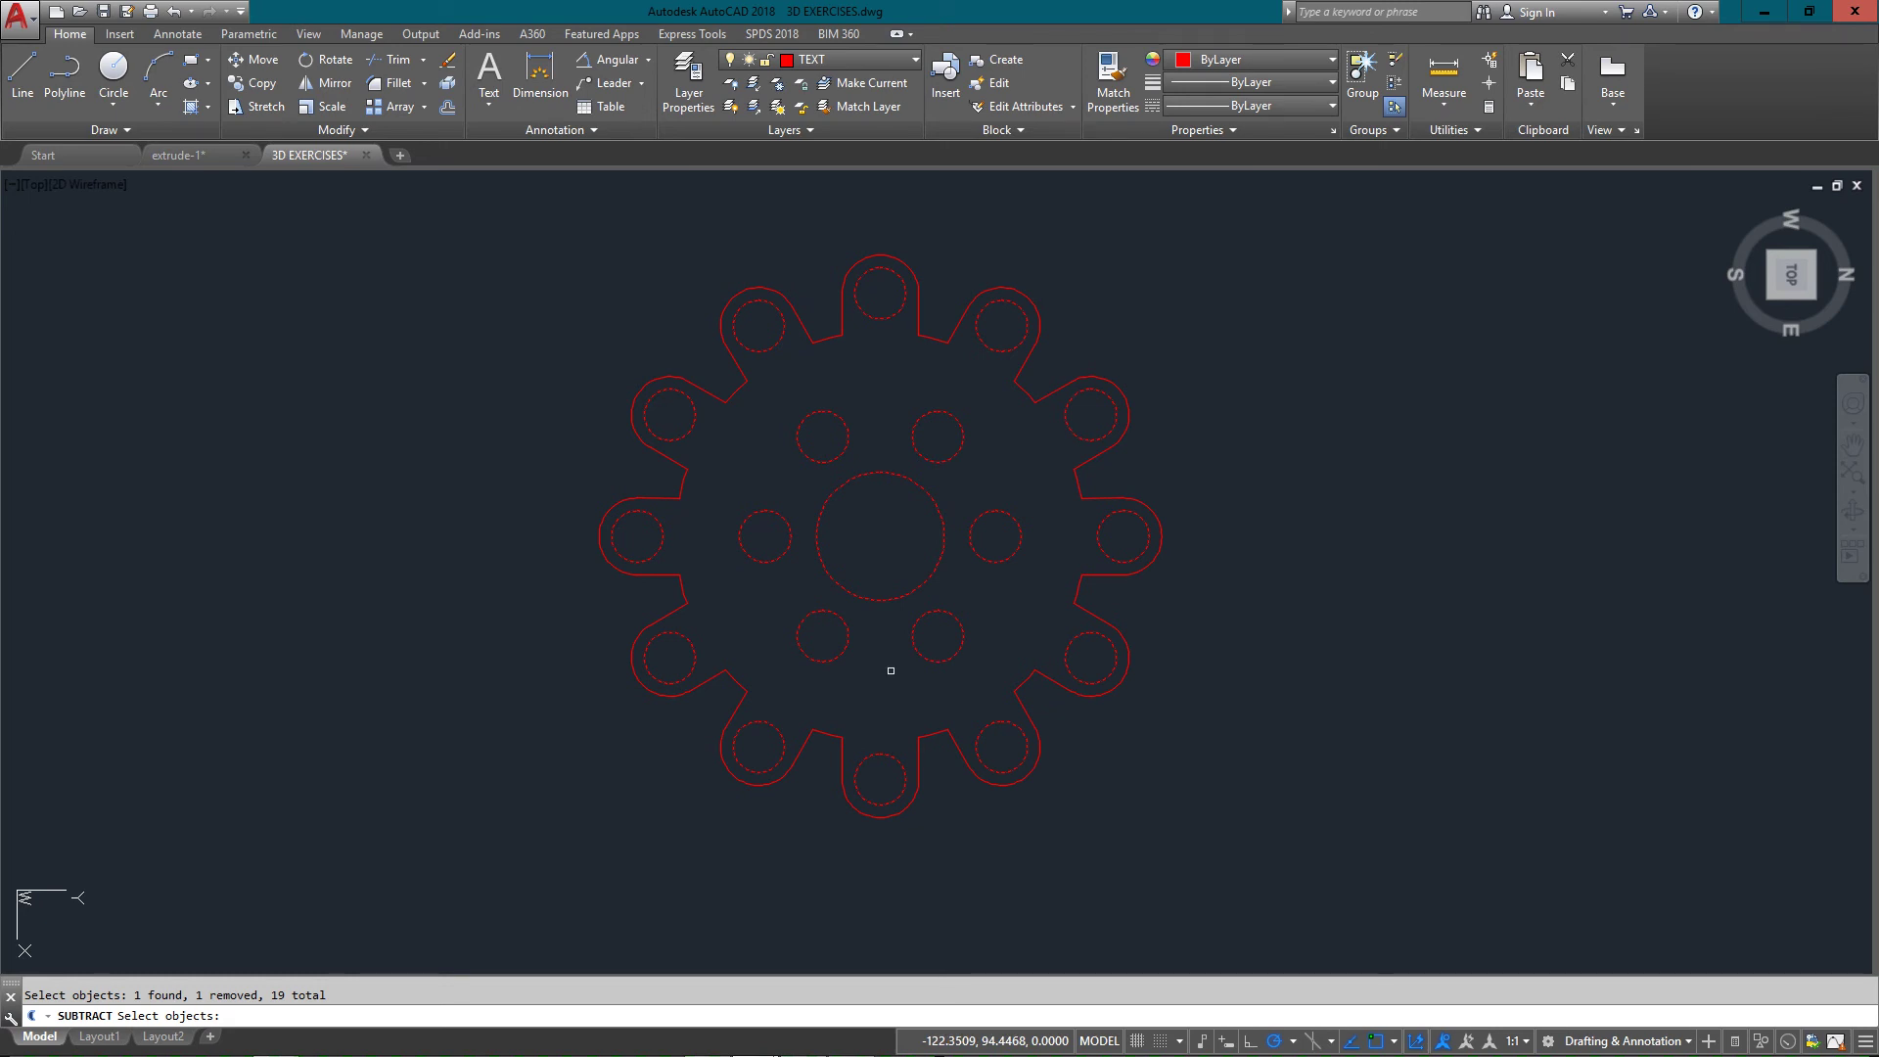
pyautogui.press('Return')
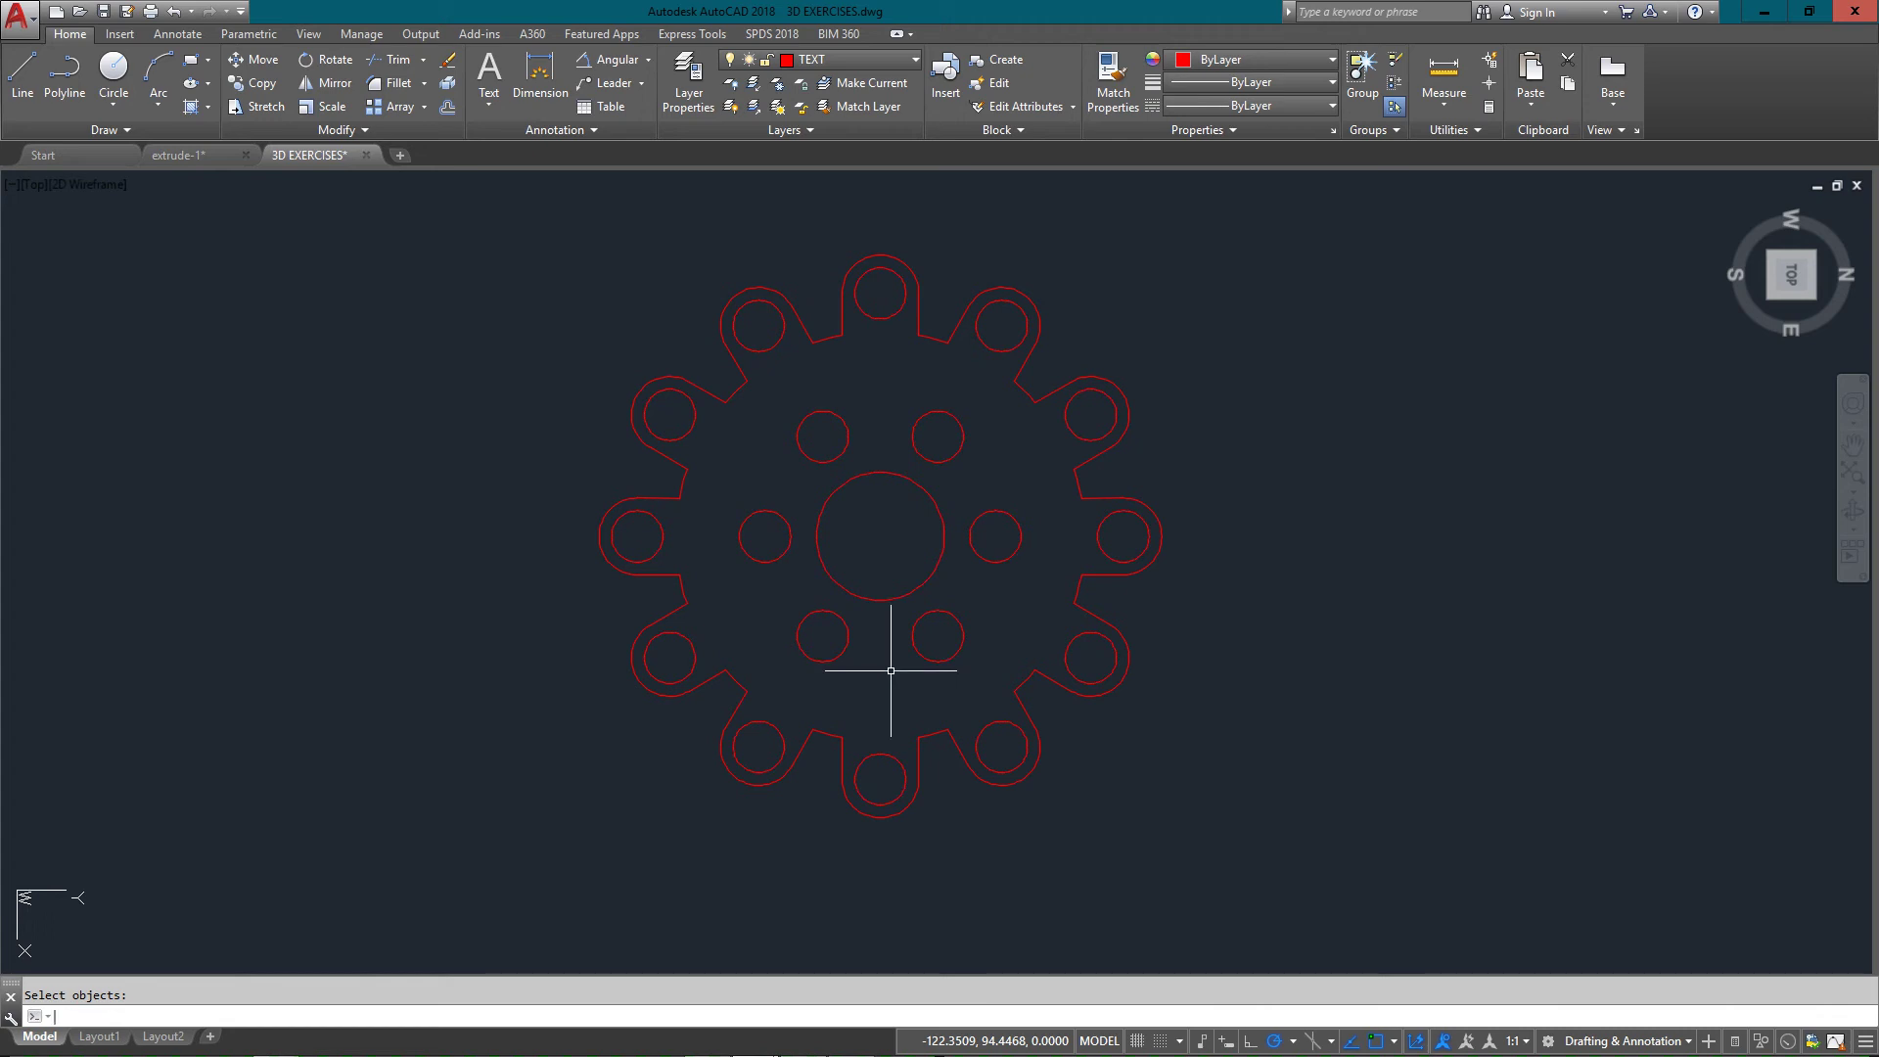
# - Extrude the sprocket region to a height of 0.125 in an angled 3D view
pyautogui.keyDown('shift'); pyautogui.moveTo(890, 670); pyautogui.dragTo(1342, 407, button='middle'); pyautogui.keyUp('shift')
pyautogui.scroll(5, 931, 478)
pyautogui.write('E')
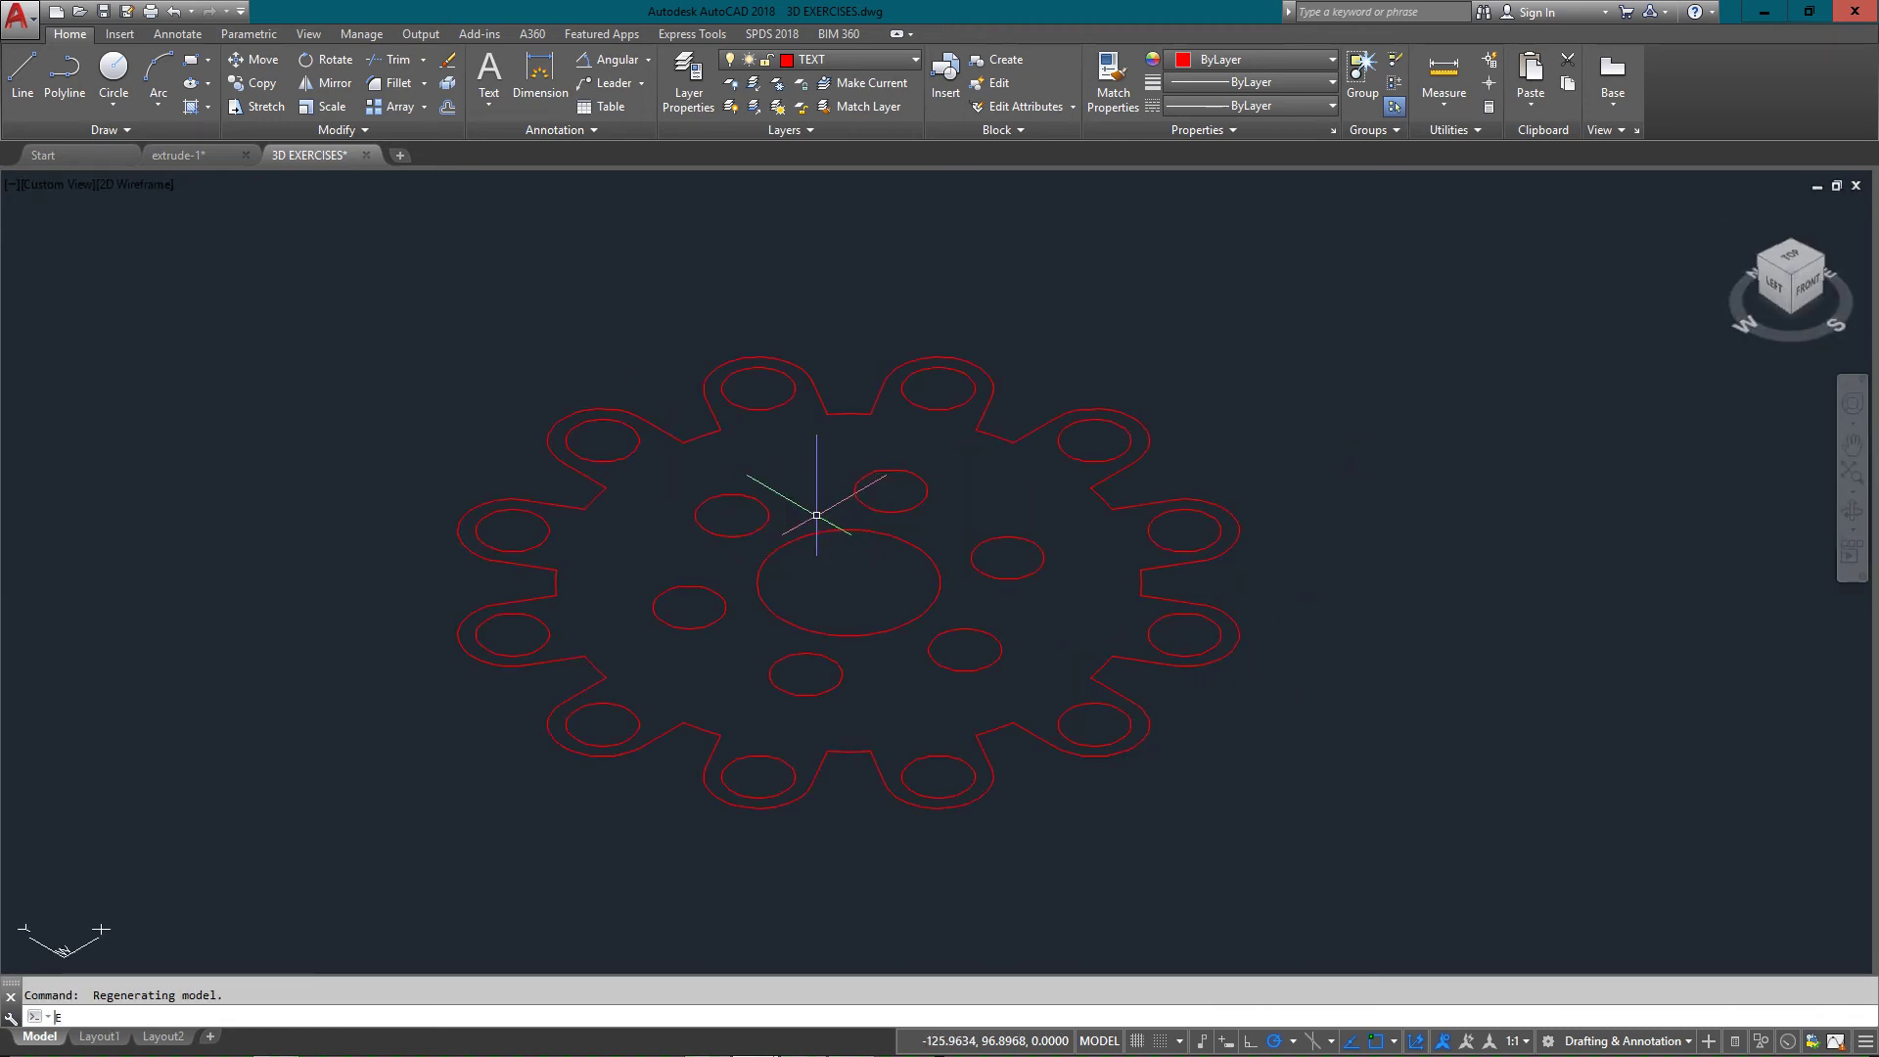
pyautogui.write('XTRUDE')
pyautogui.press('Return')
pyautogui.click(857, 530)
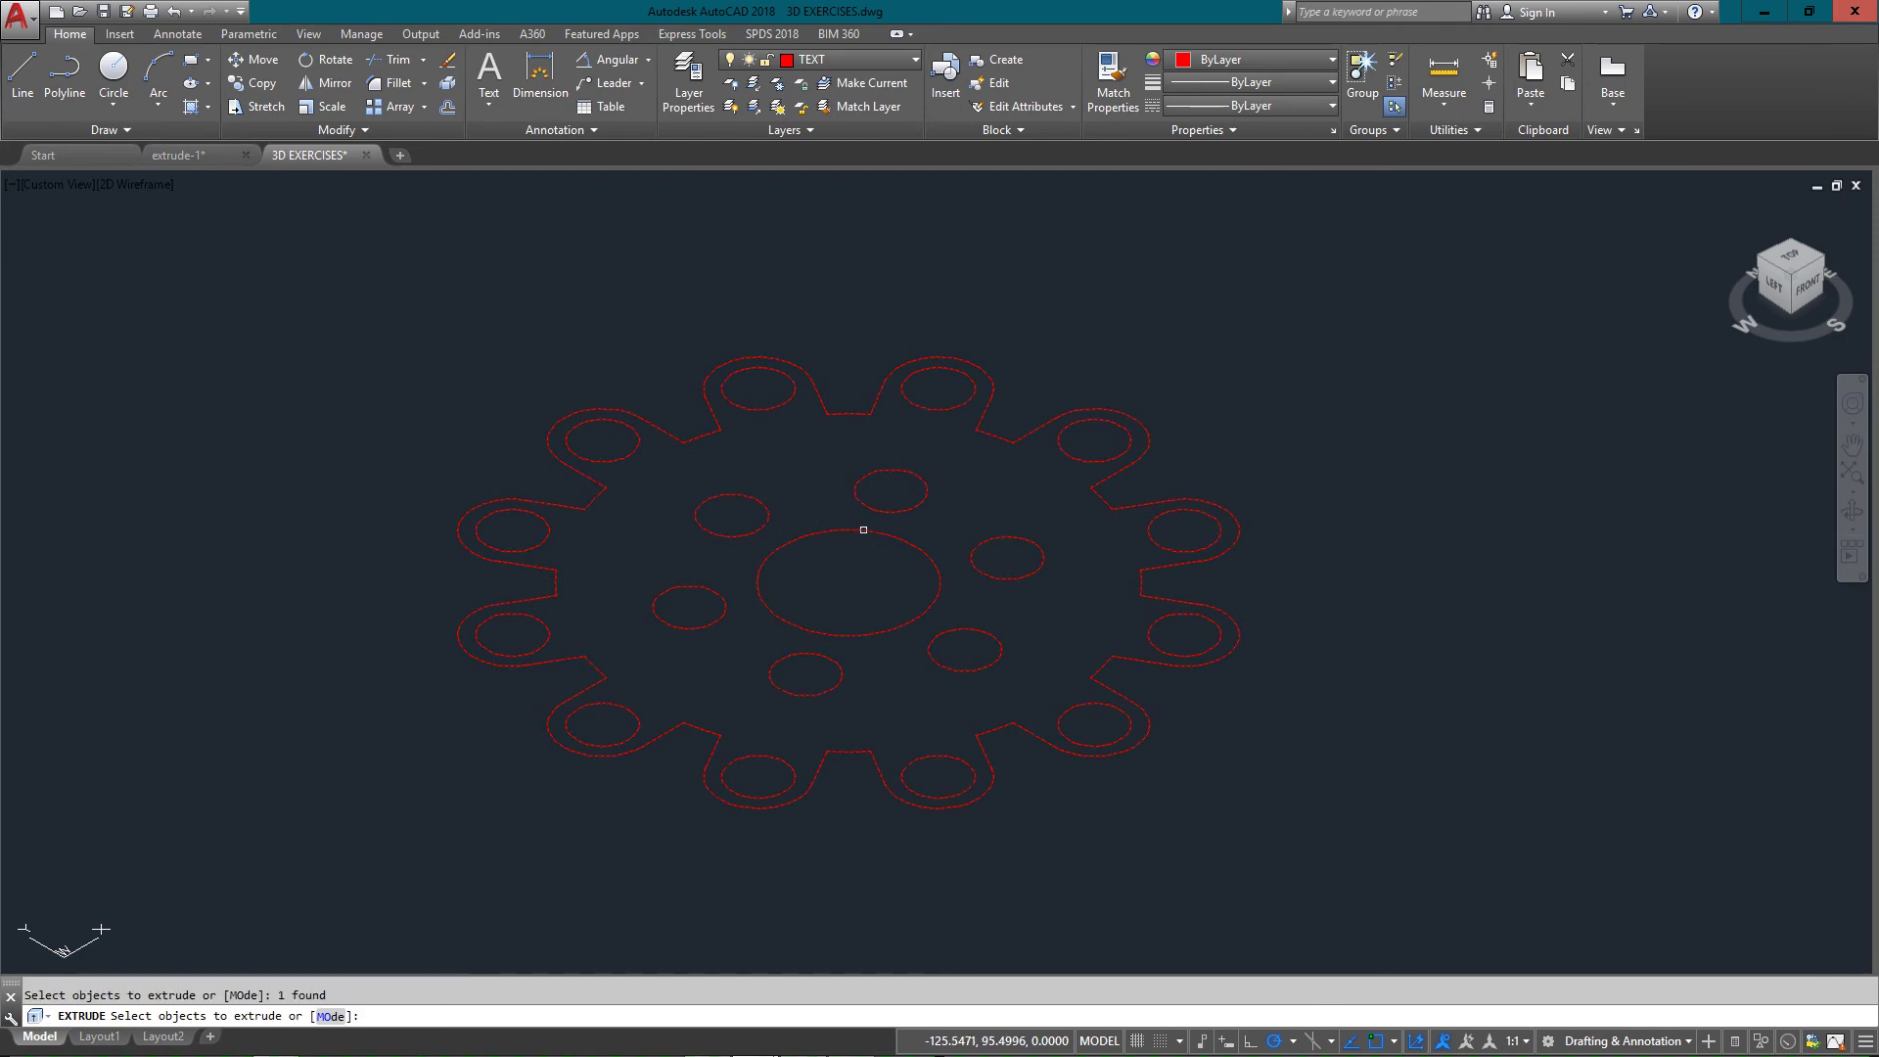
pyautogui.press('Return')
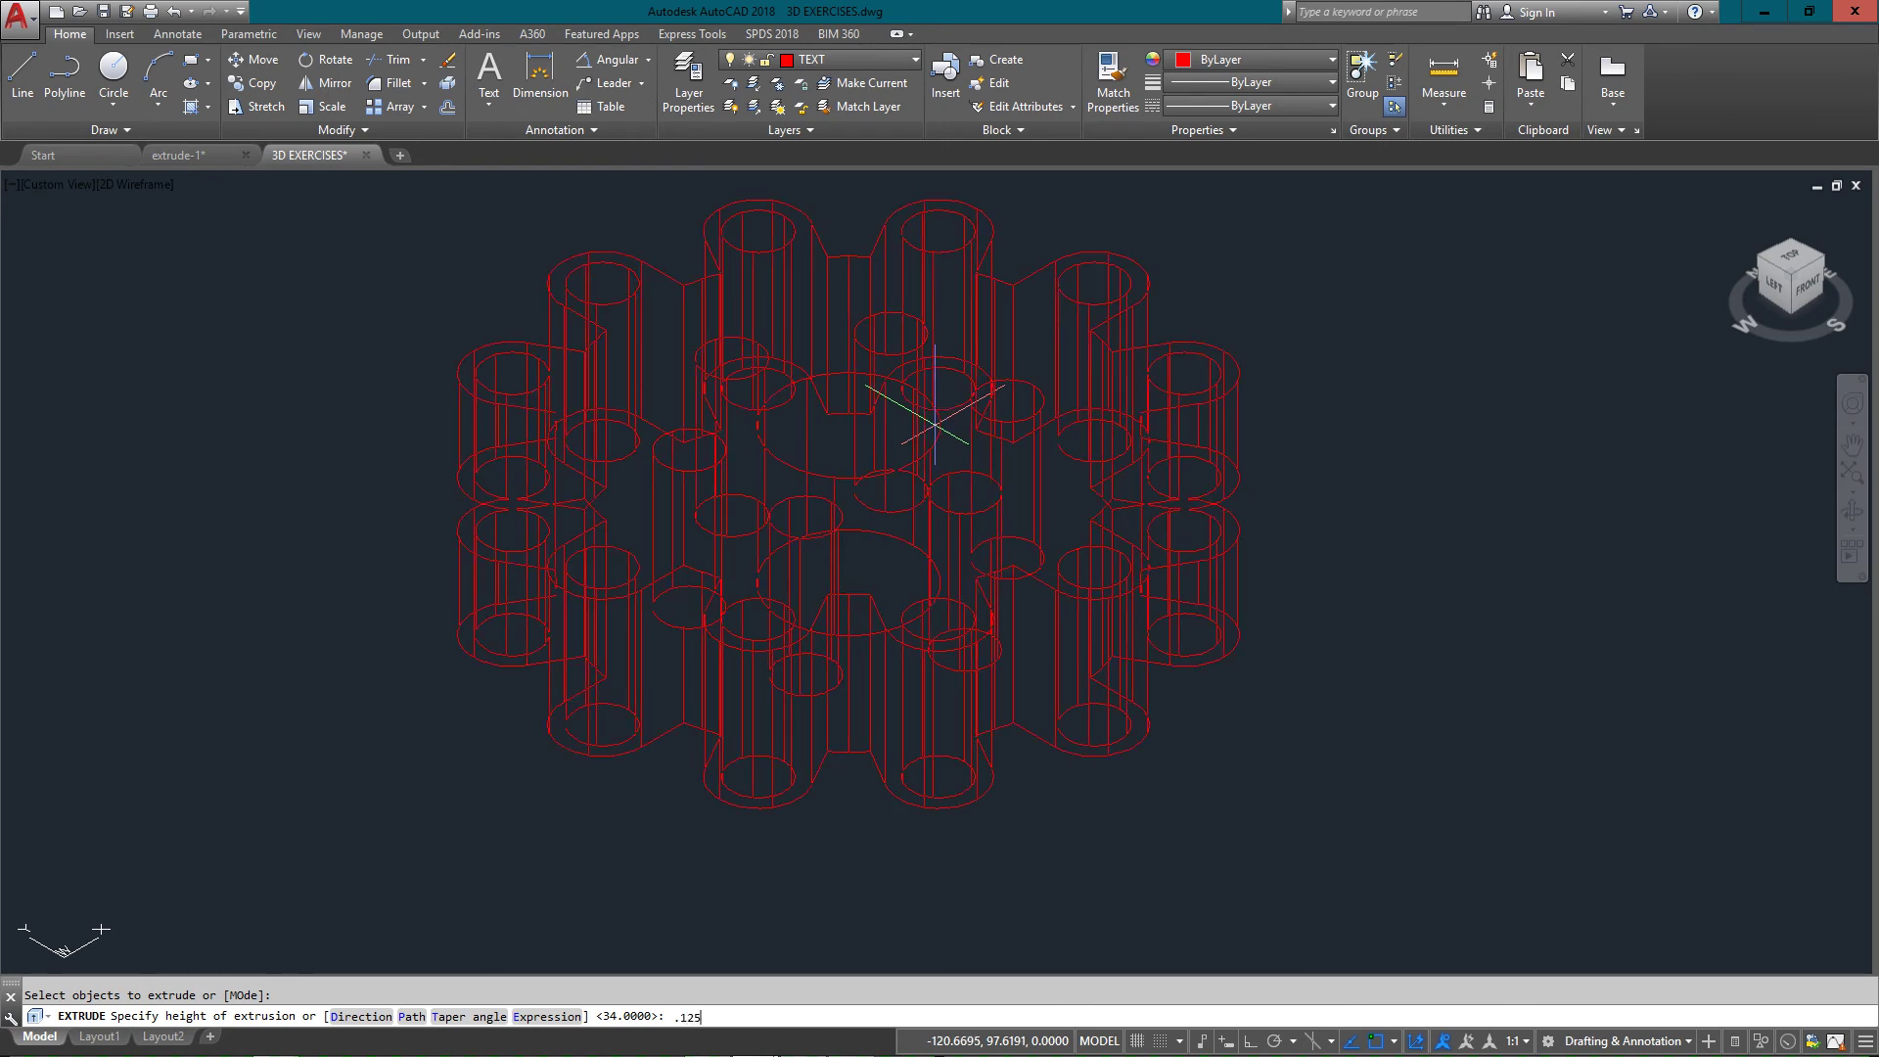
pyautogui.press('Return')
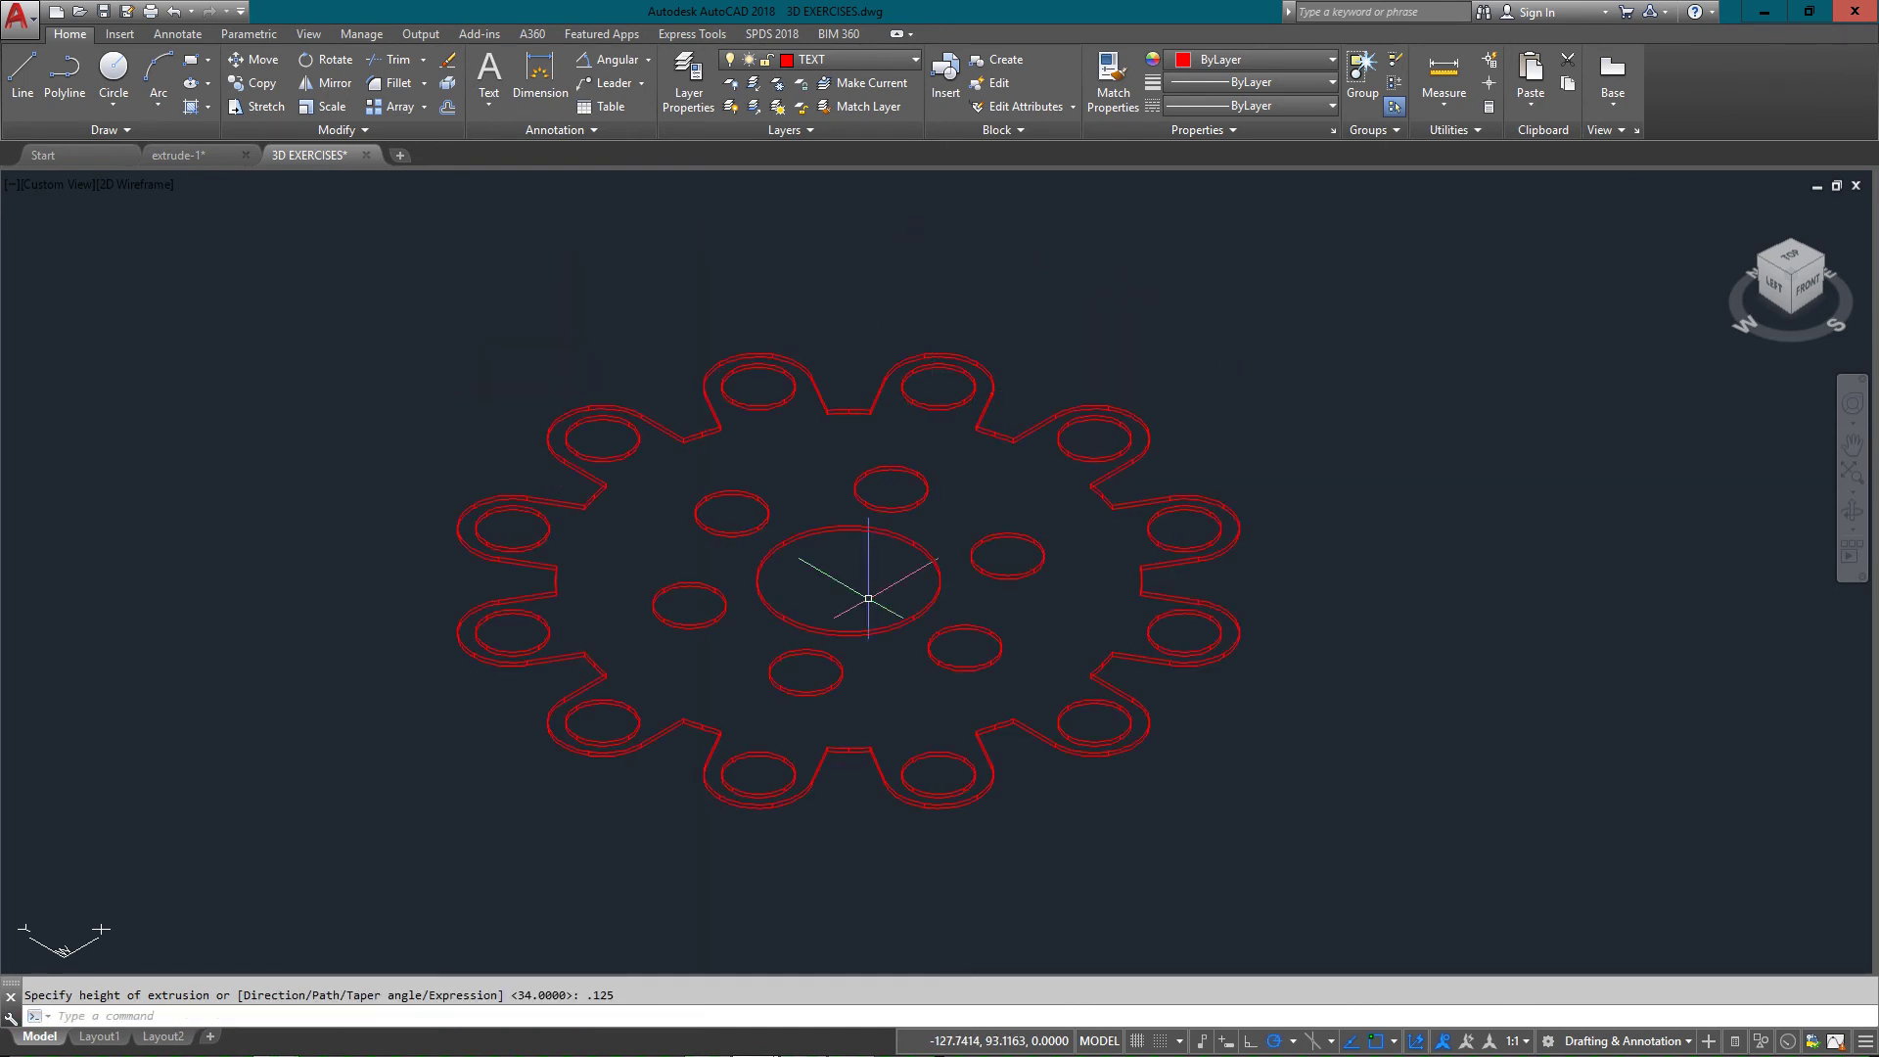
# - Make the extruded sprocket solid moderately thicker by stretching its top face upward with the height grip, and clear the selection
pyautogui.write('z')
pyautogui.press('Return')
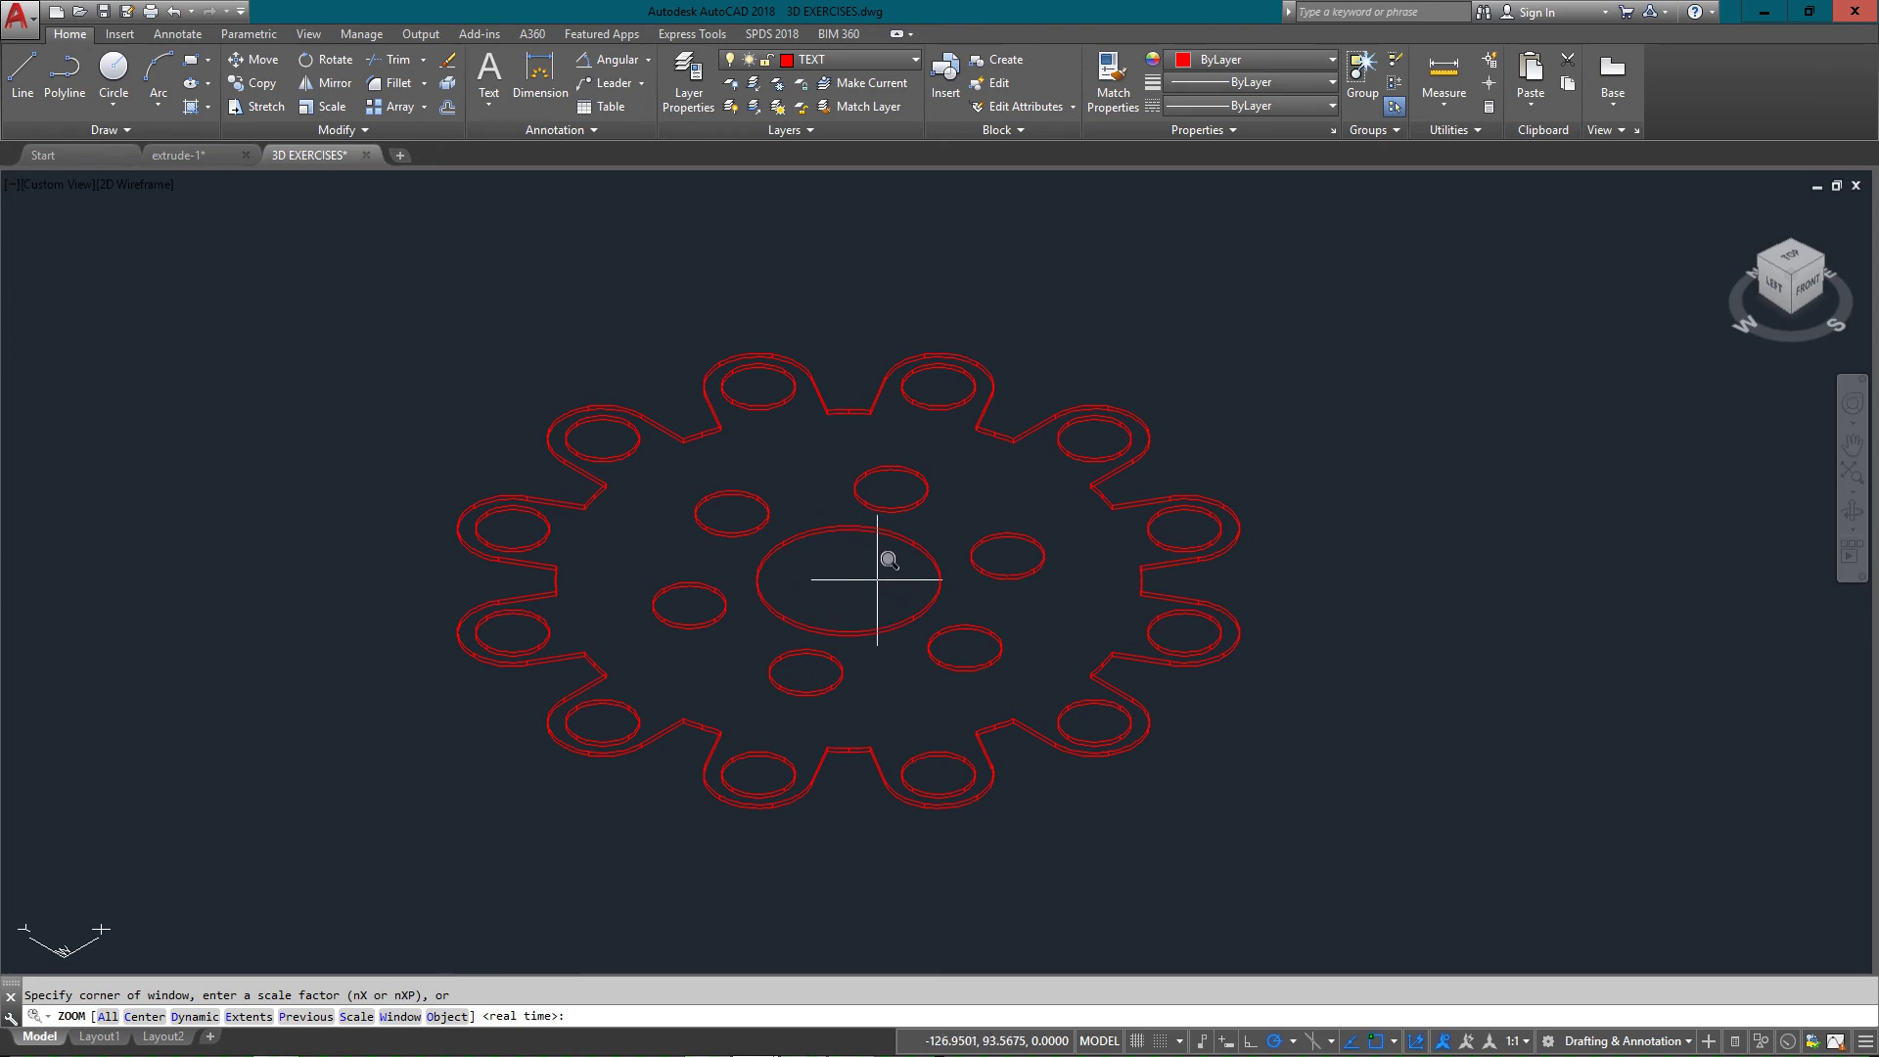
pyautogui.click(641, 419)
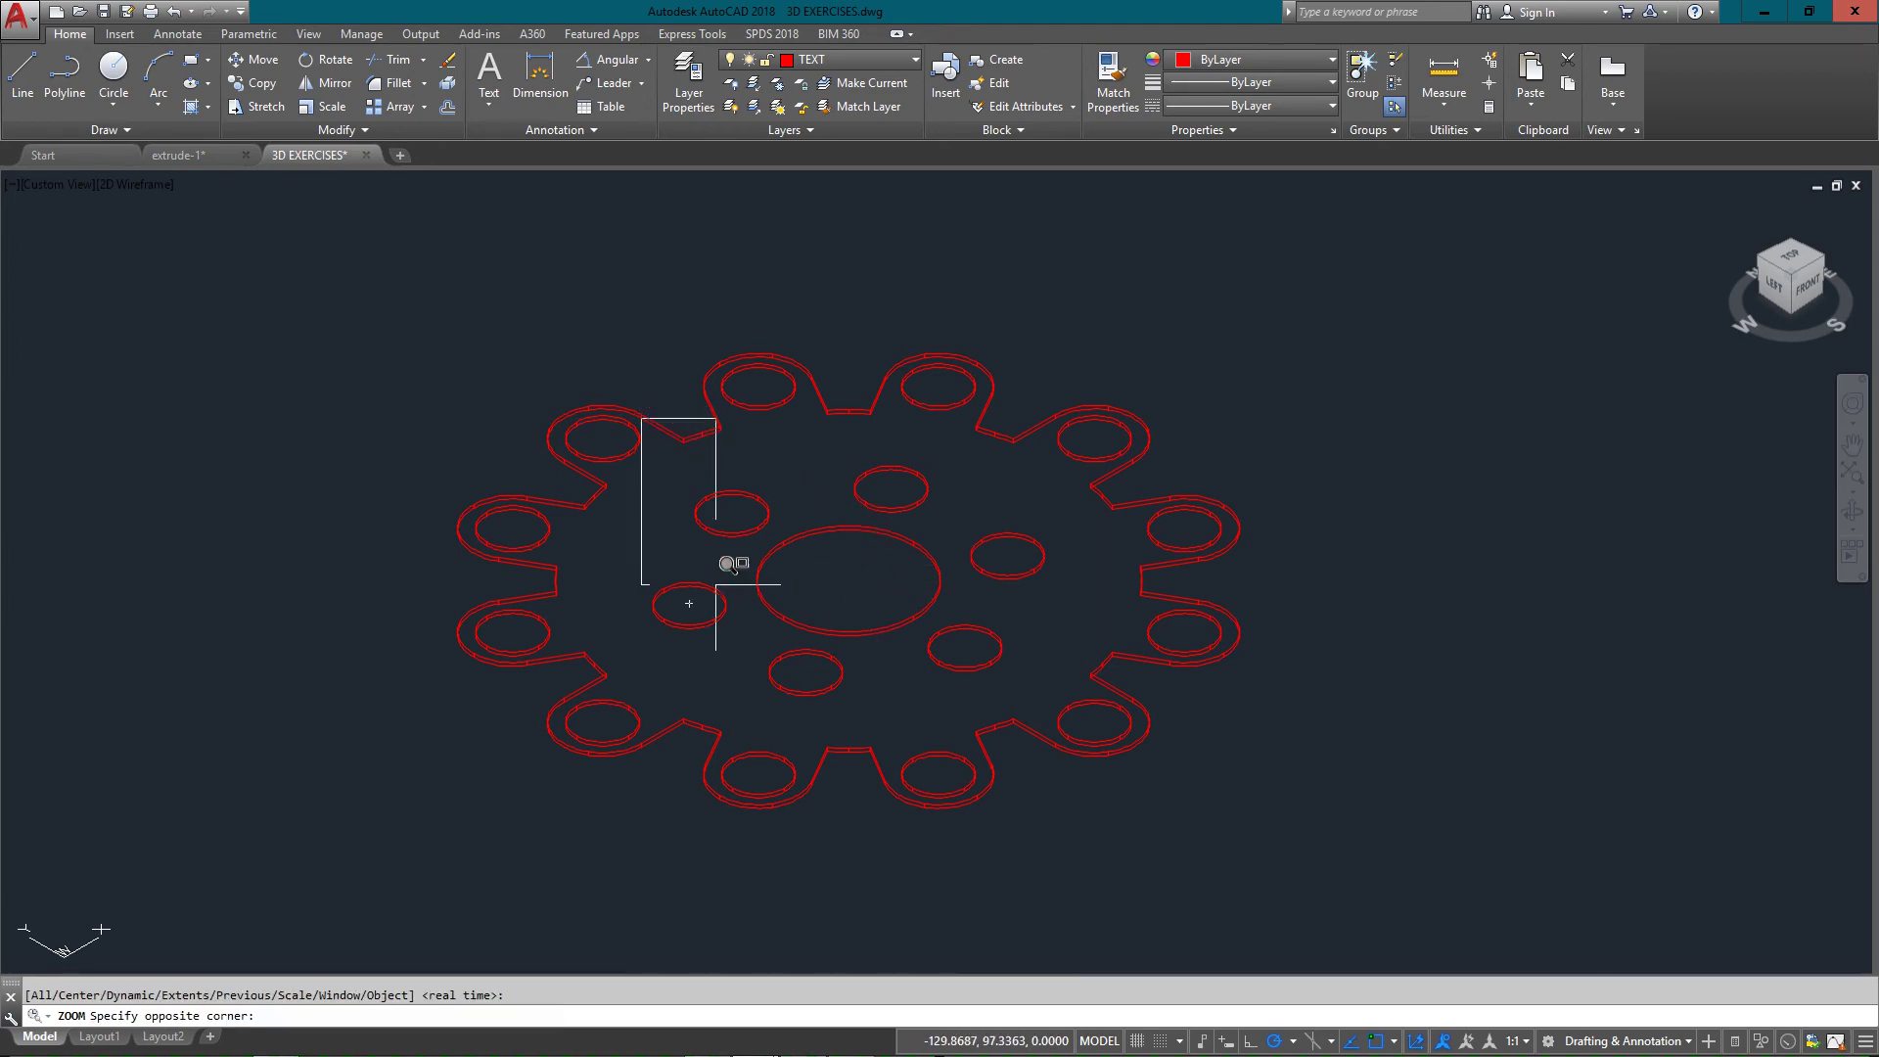
pyautogui.click(1050, 733)
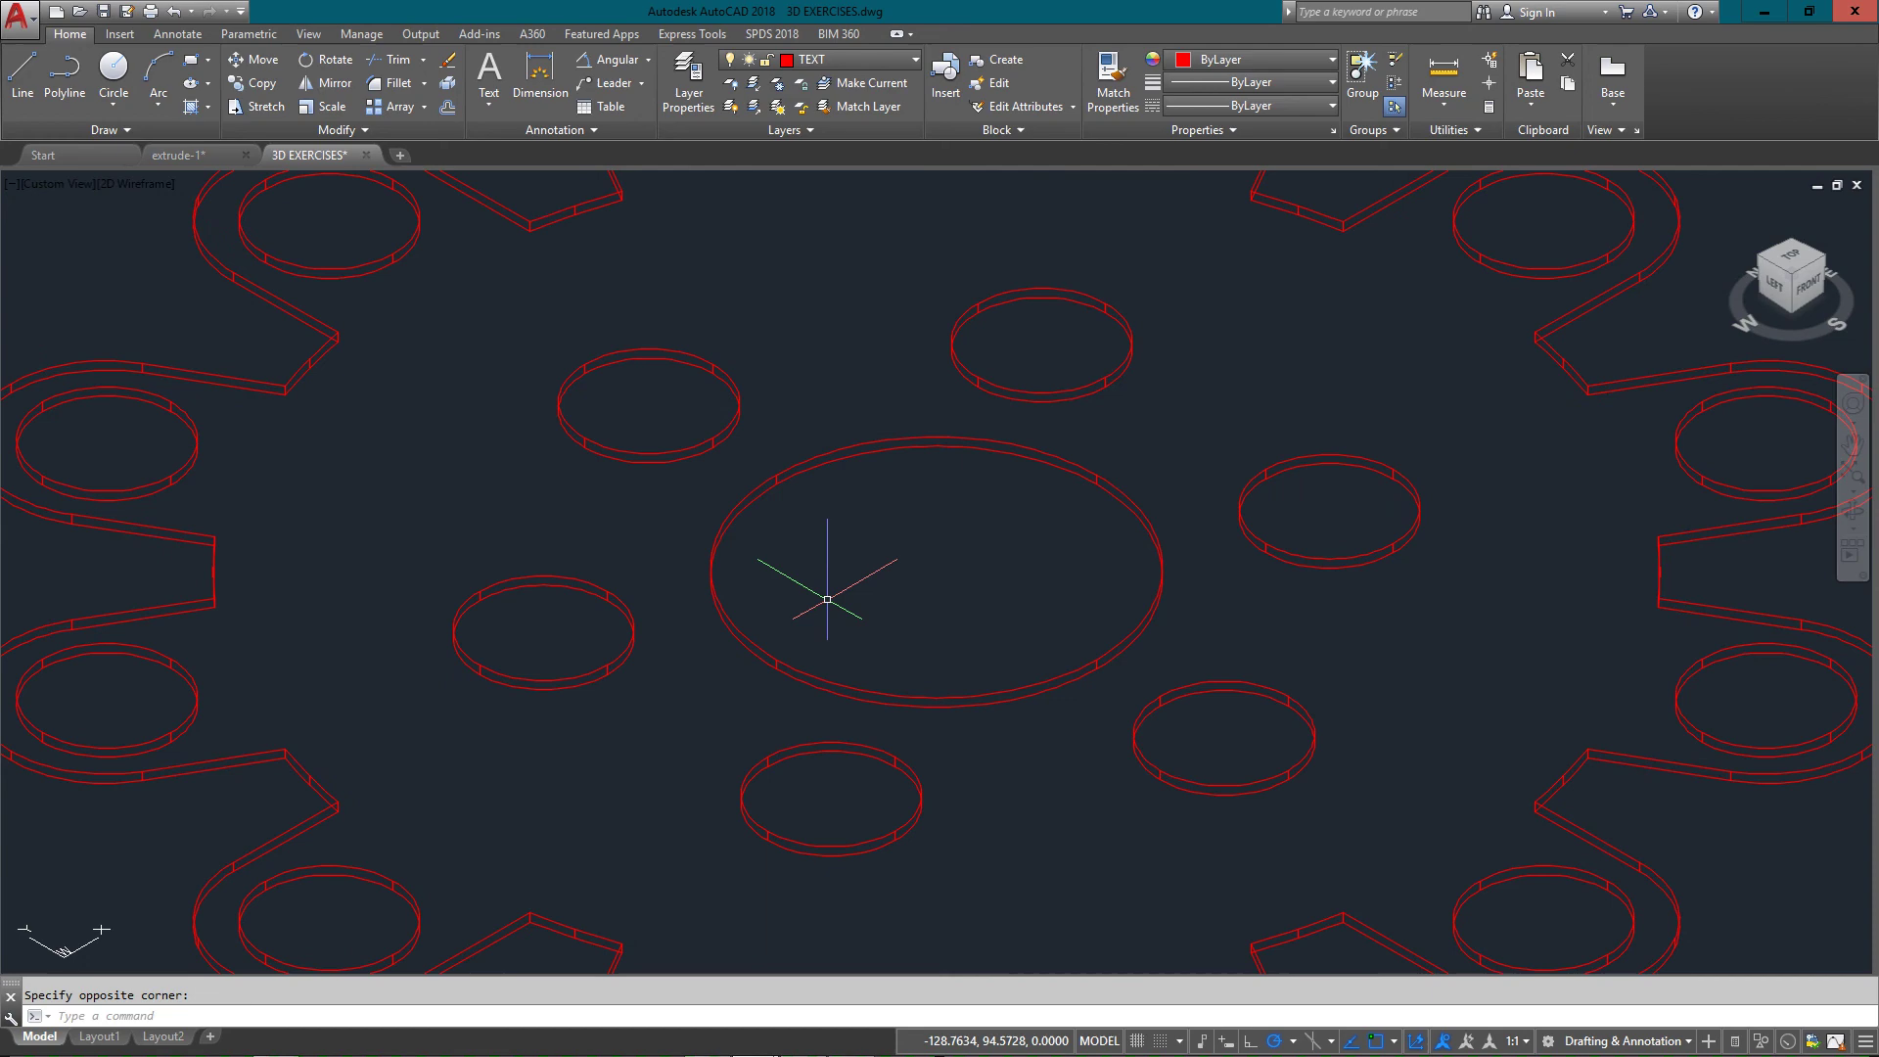
pyautogui.hotkey('ctrl', 'a')
pyautogui.click(937, 575)
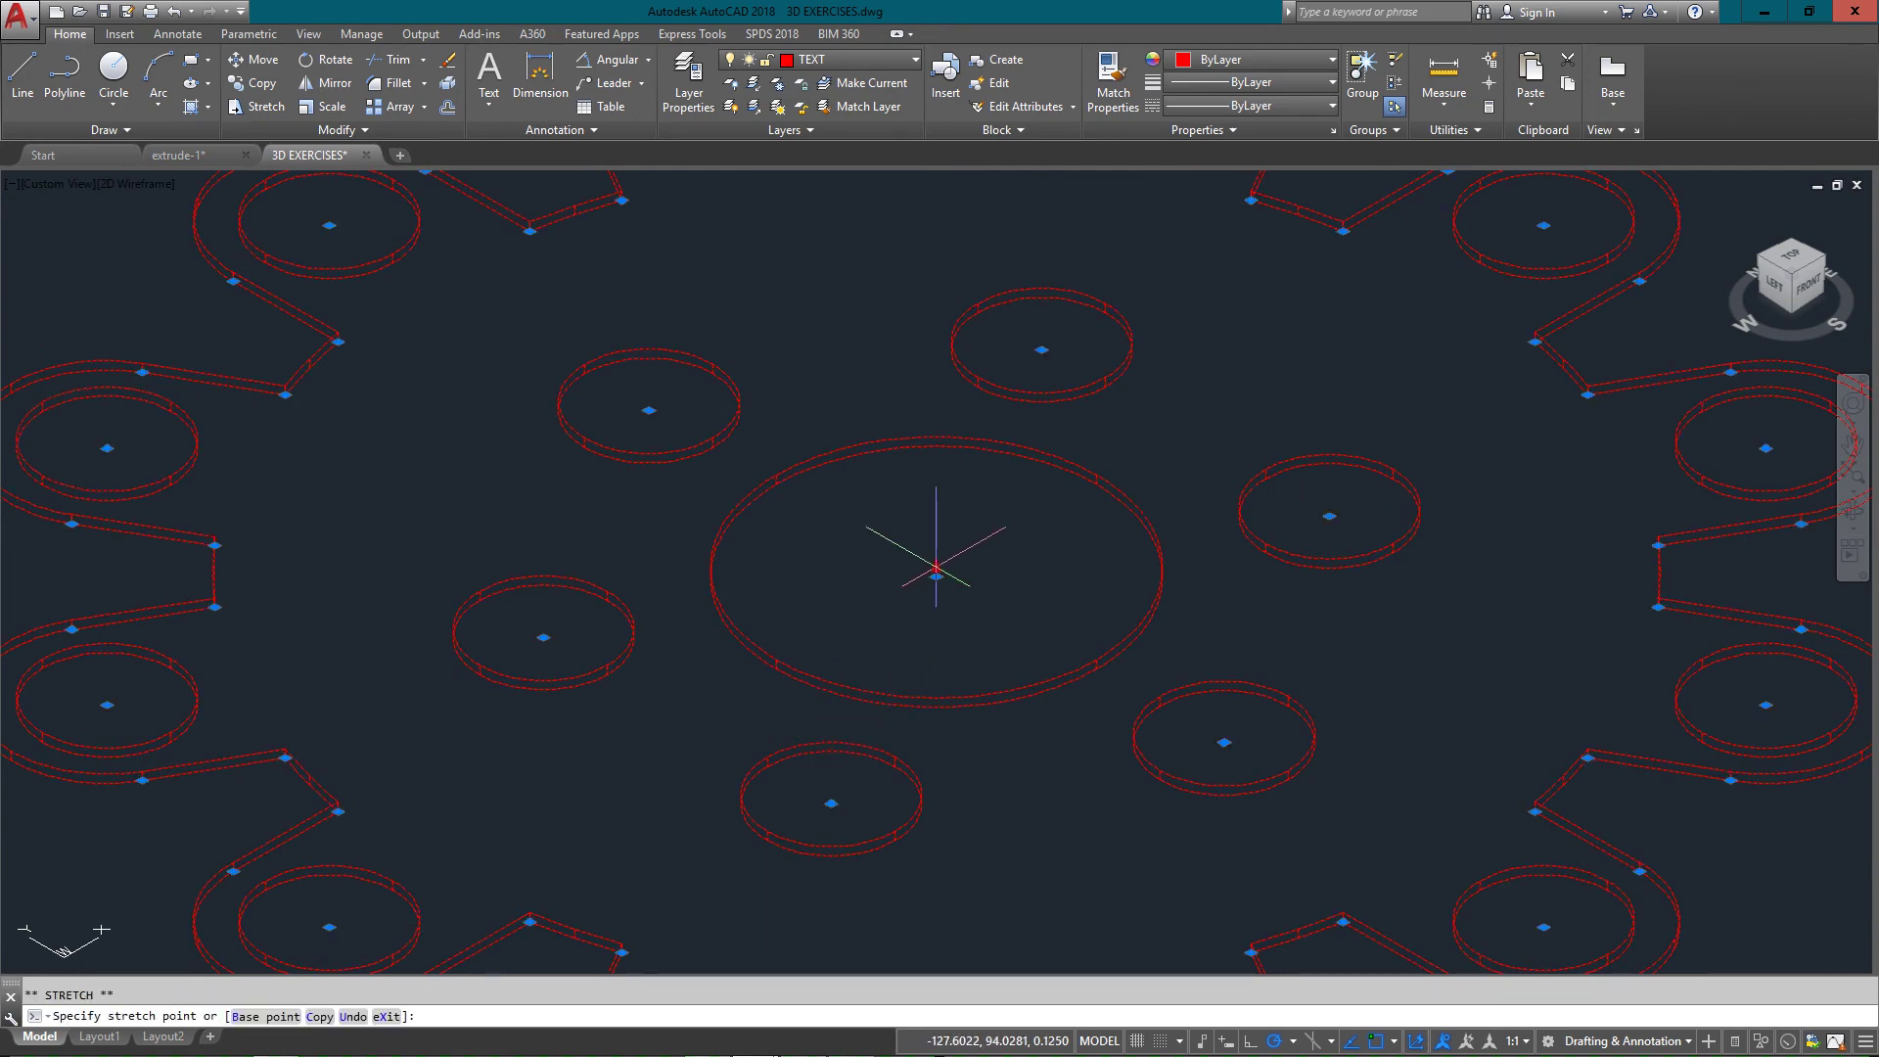
pyautogui.click(935, 460)
pyautogui.scroll(-2, 943, 486)
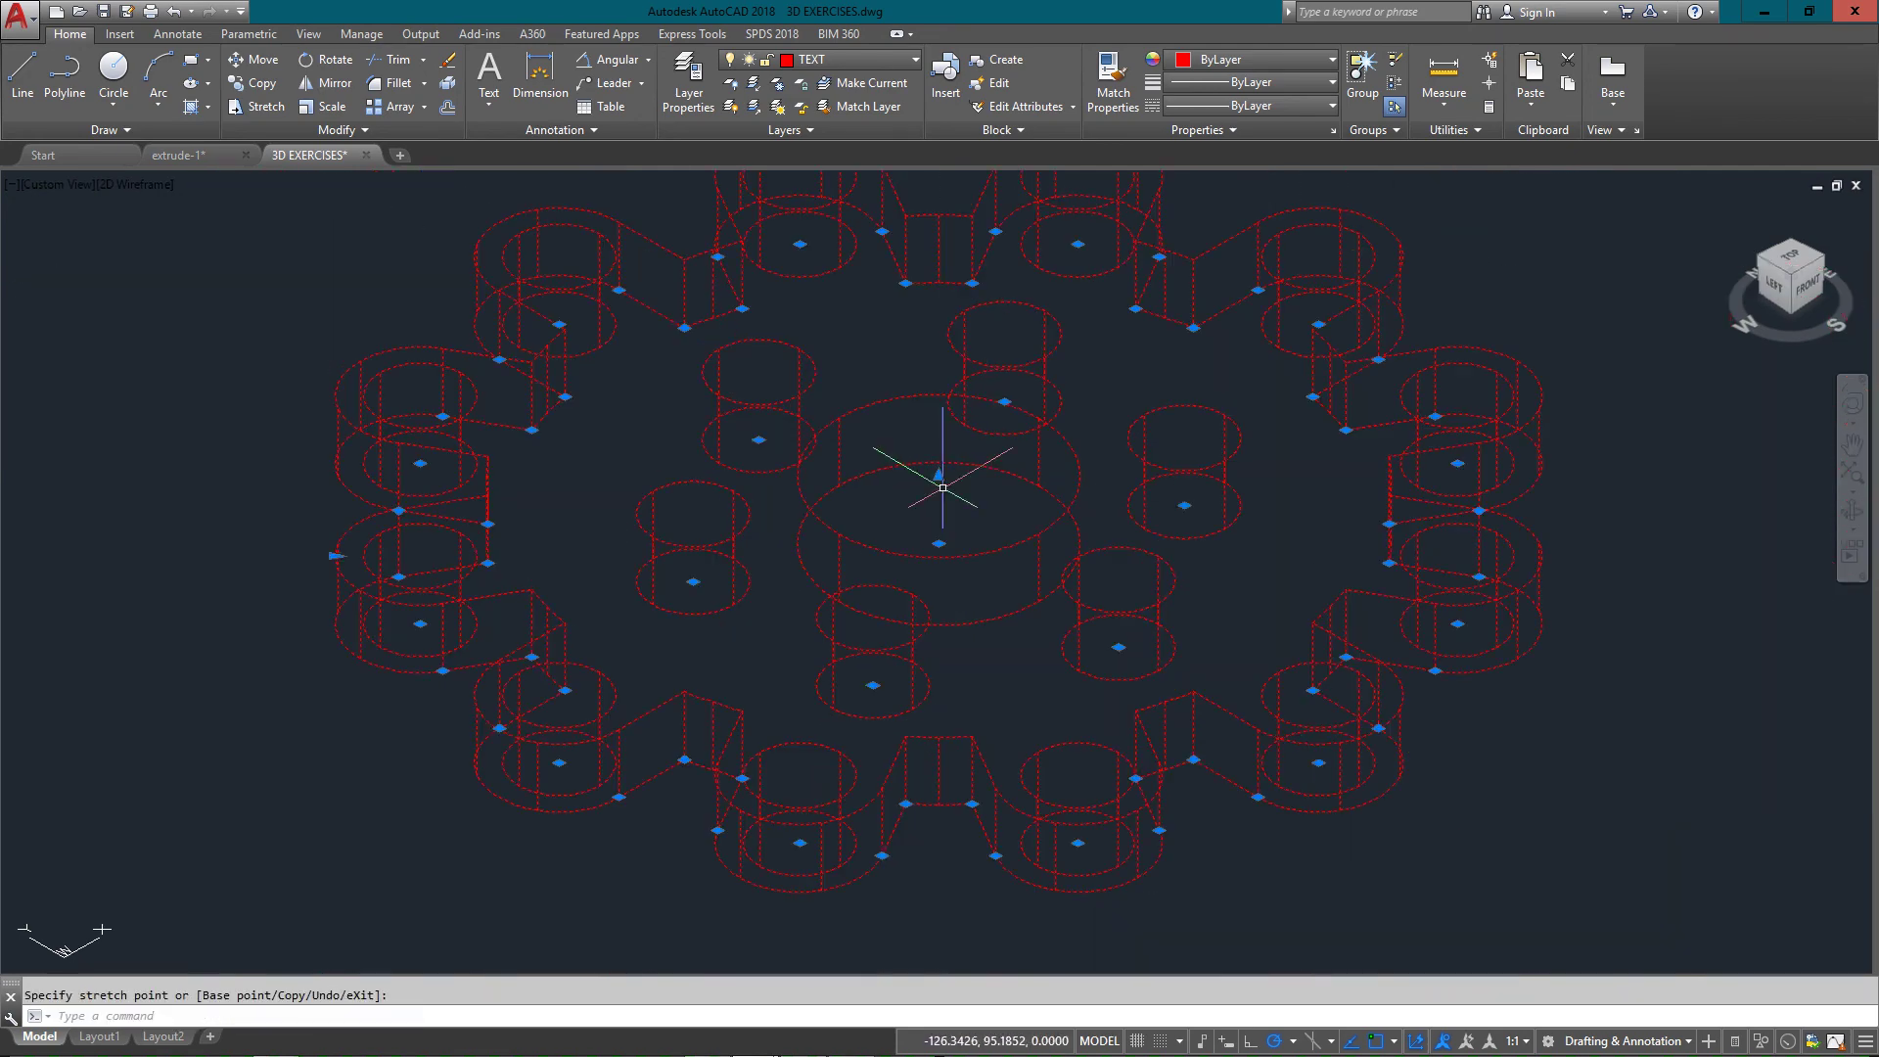
pyautogui.scroll(-2, 942, 487)
pyautogui.scroll(2, 941, 492)
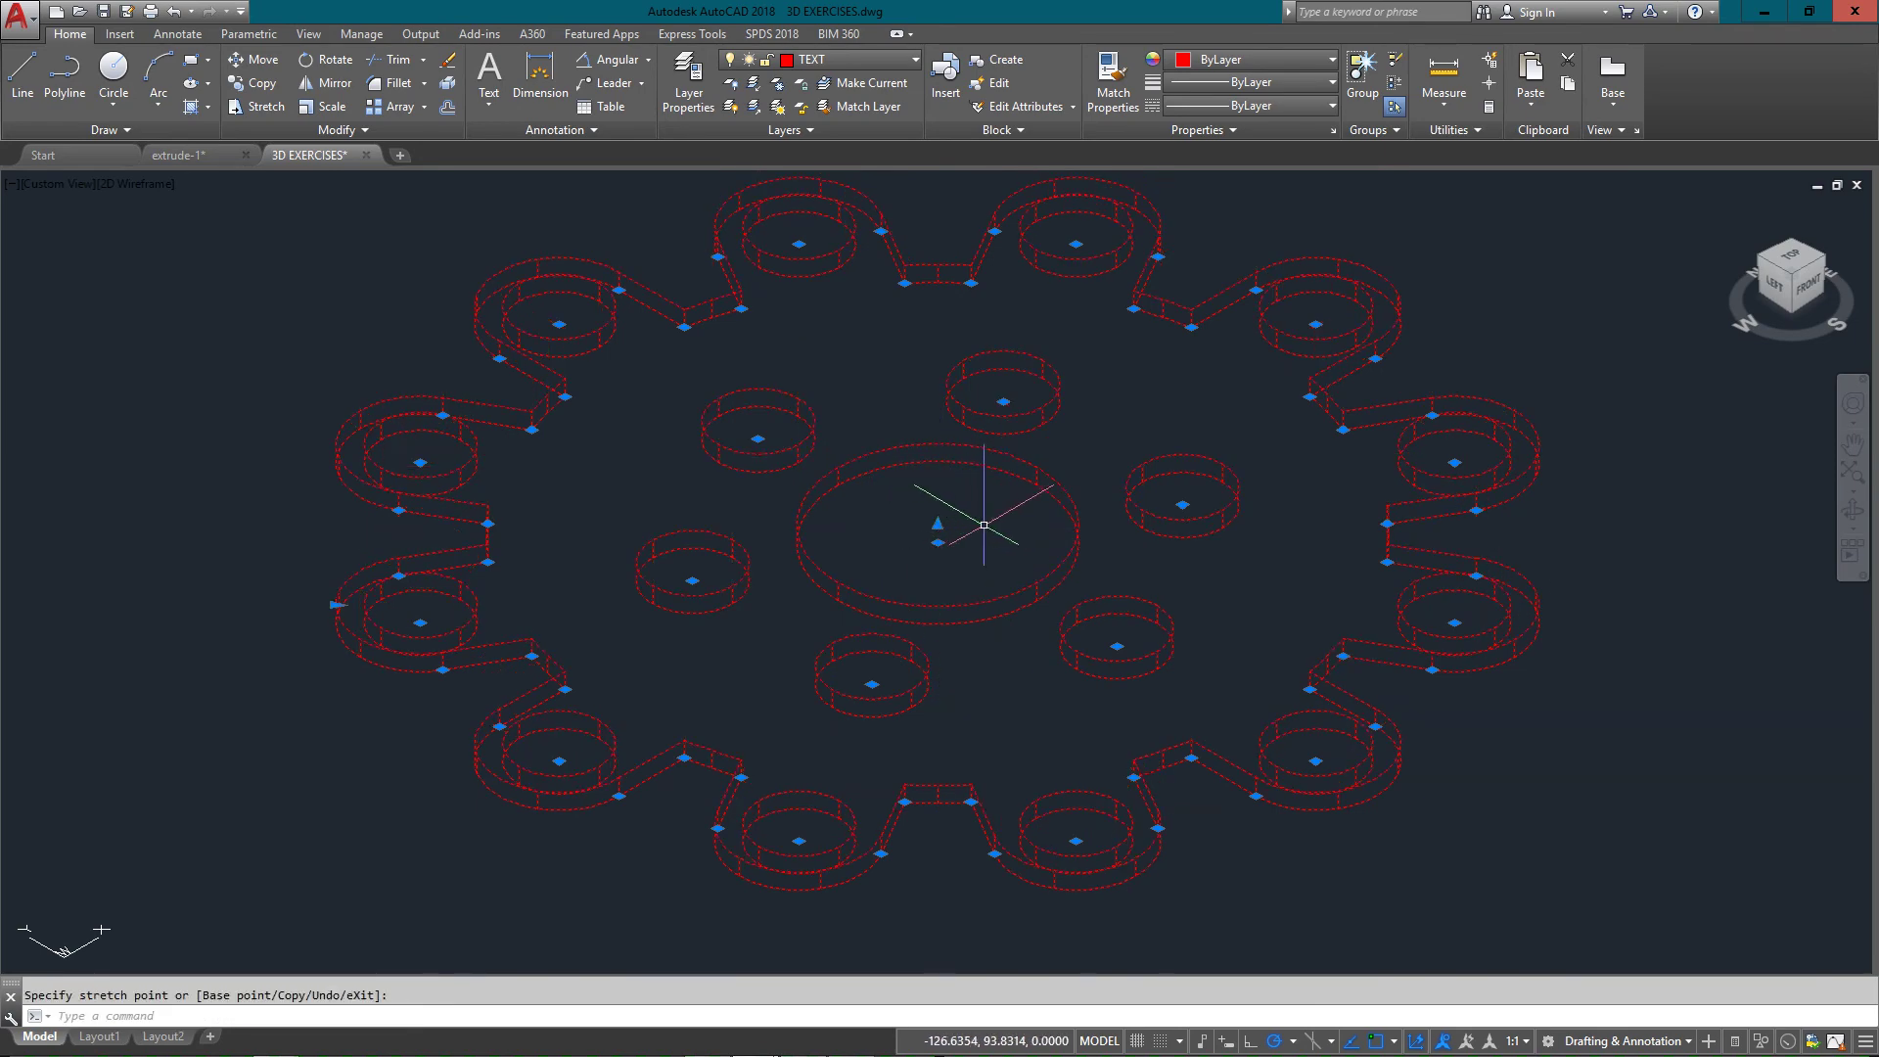
pyautogui.press('Escape')
pyautogui.press('Escape')
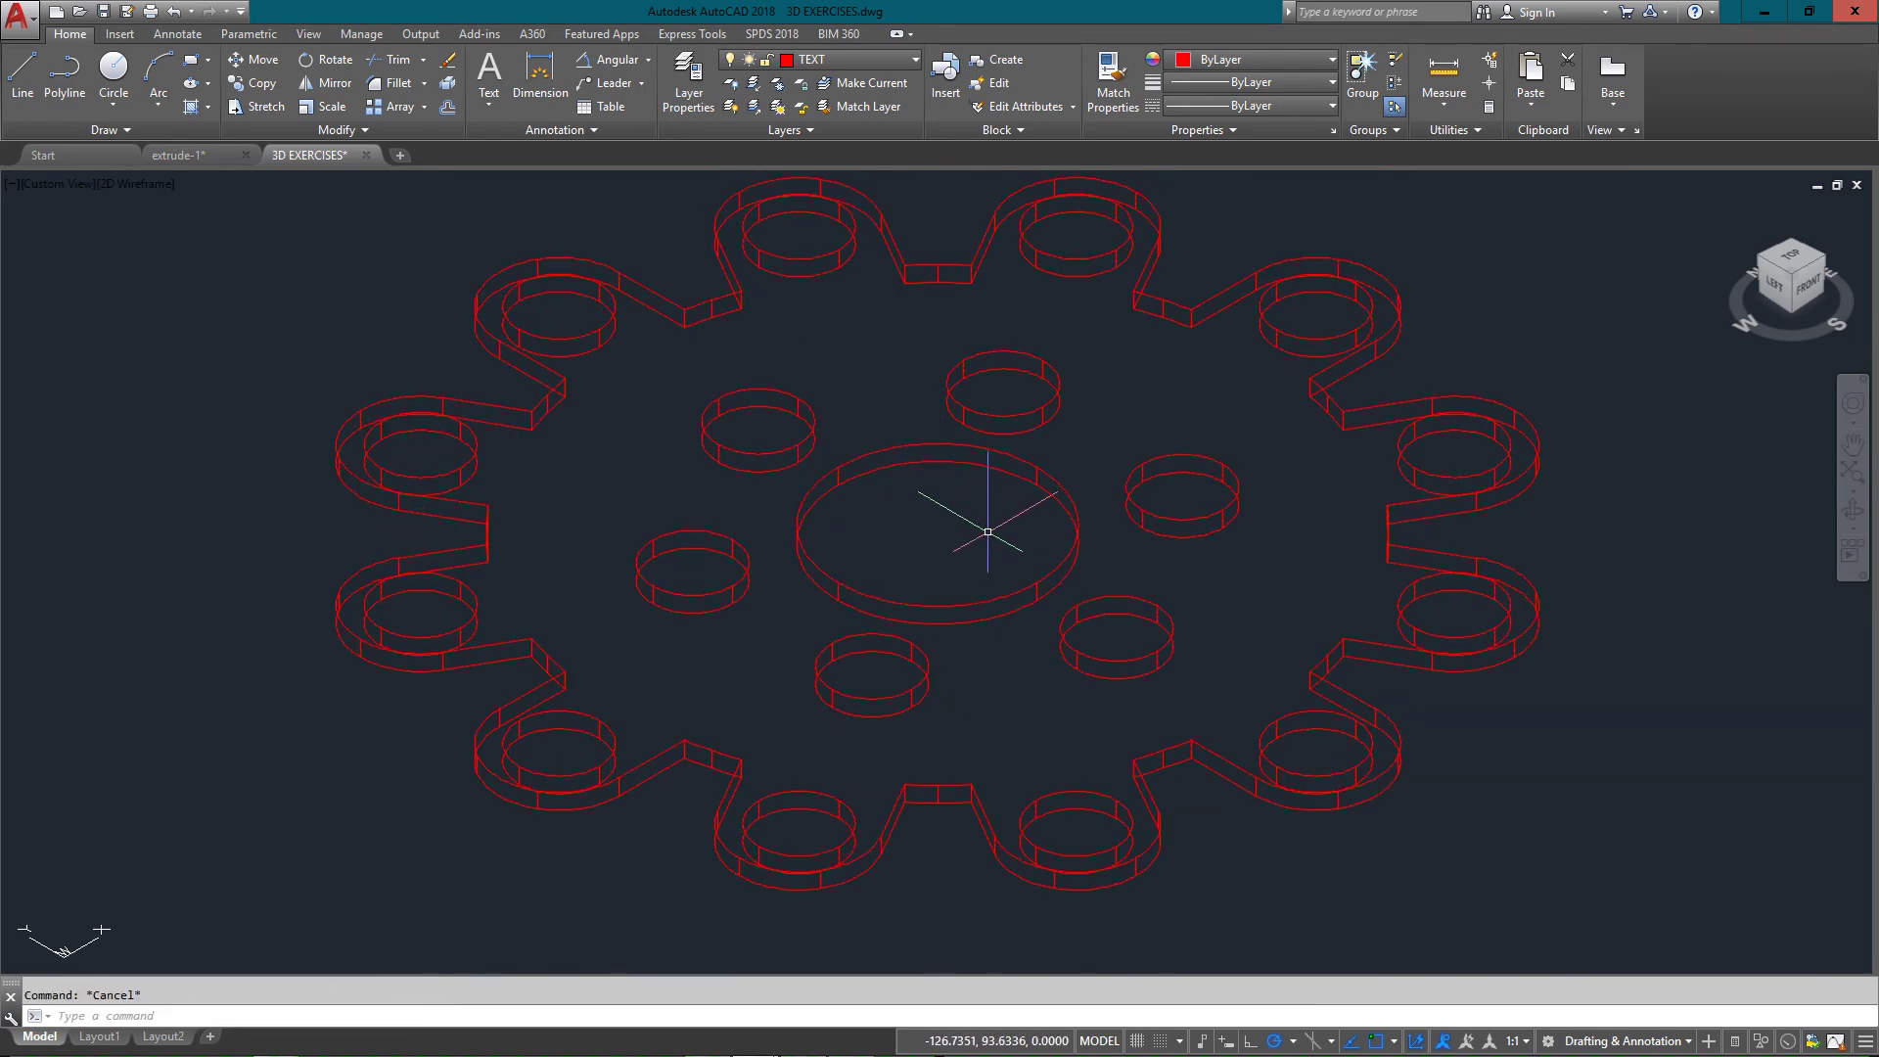
# - Display the thickened sprocket with hidden lines removed to inspect its faces and holes
pyautogui.write('HI')
pyautogui.press('Return')
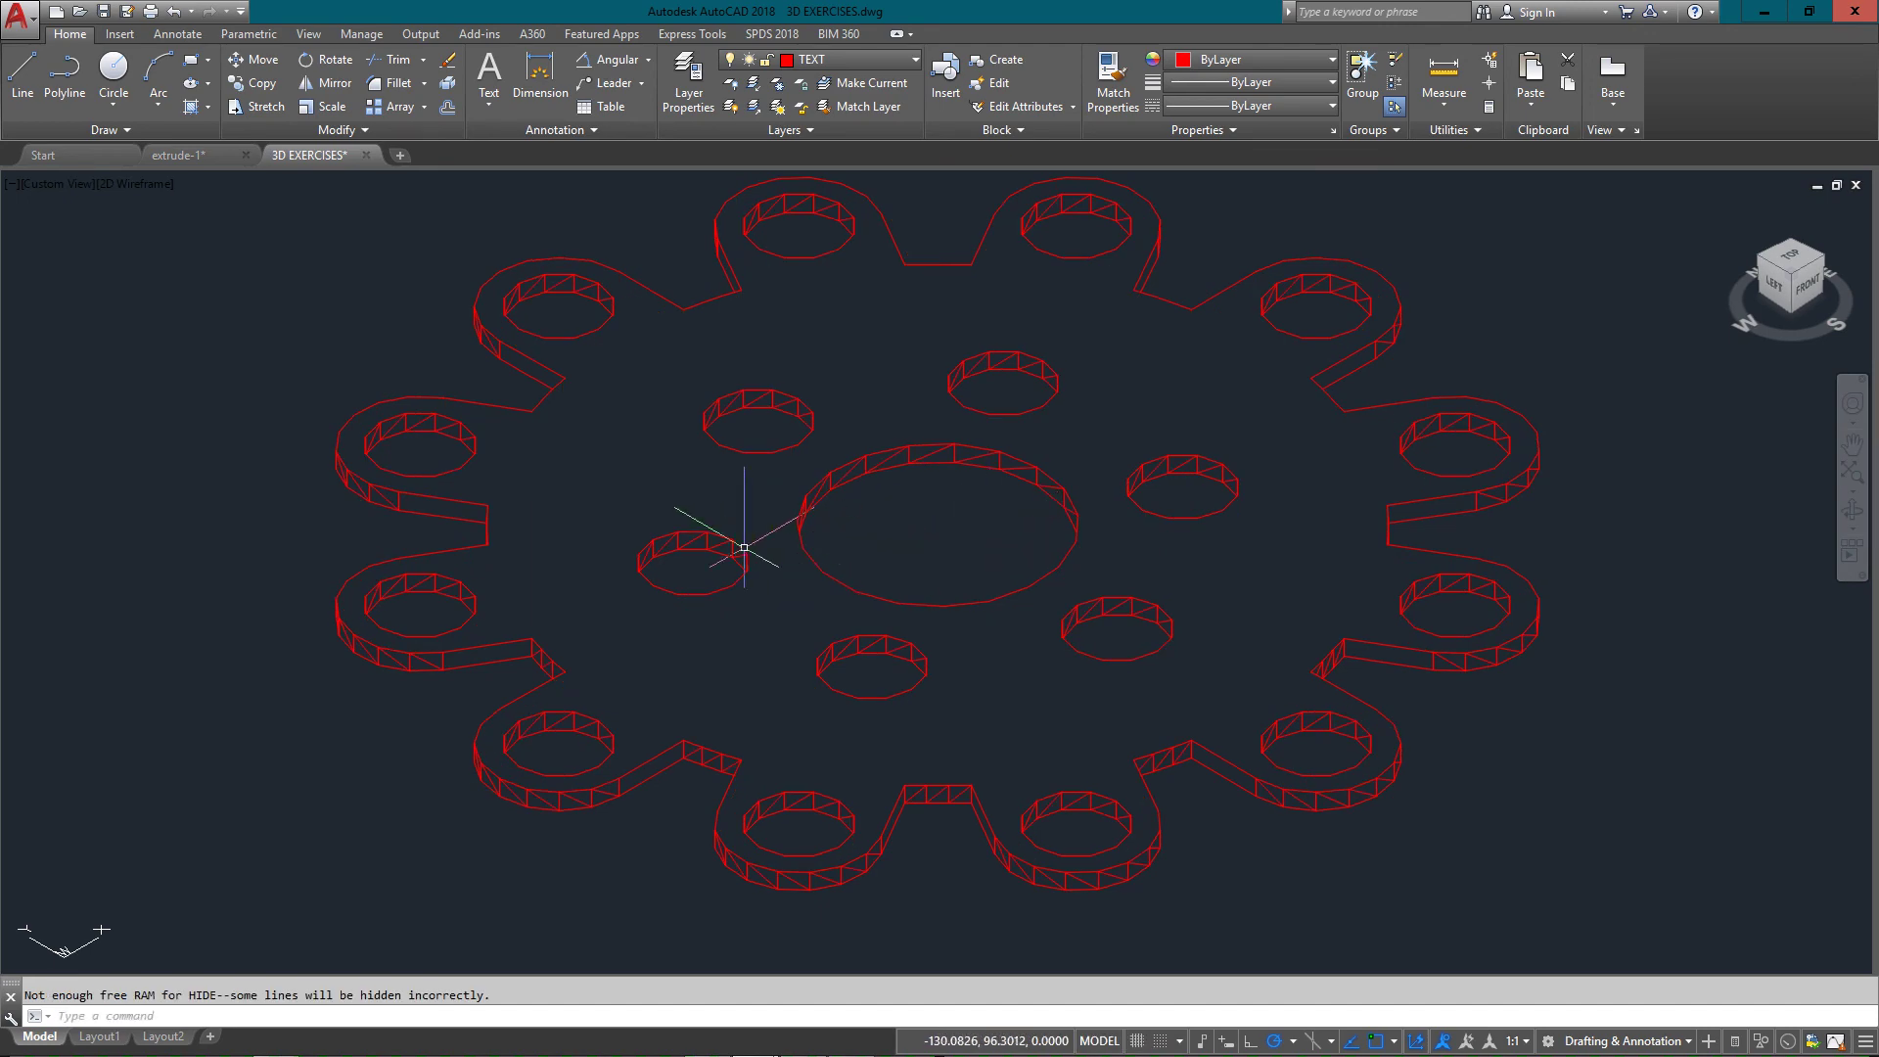
pyautogui.scroll(3, 894, 545)
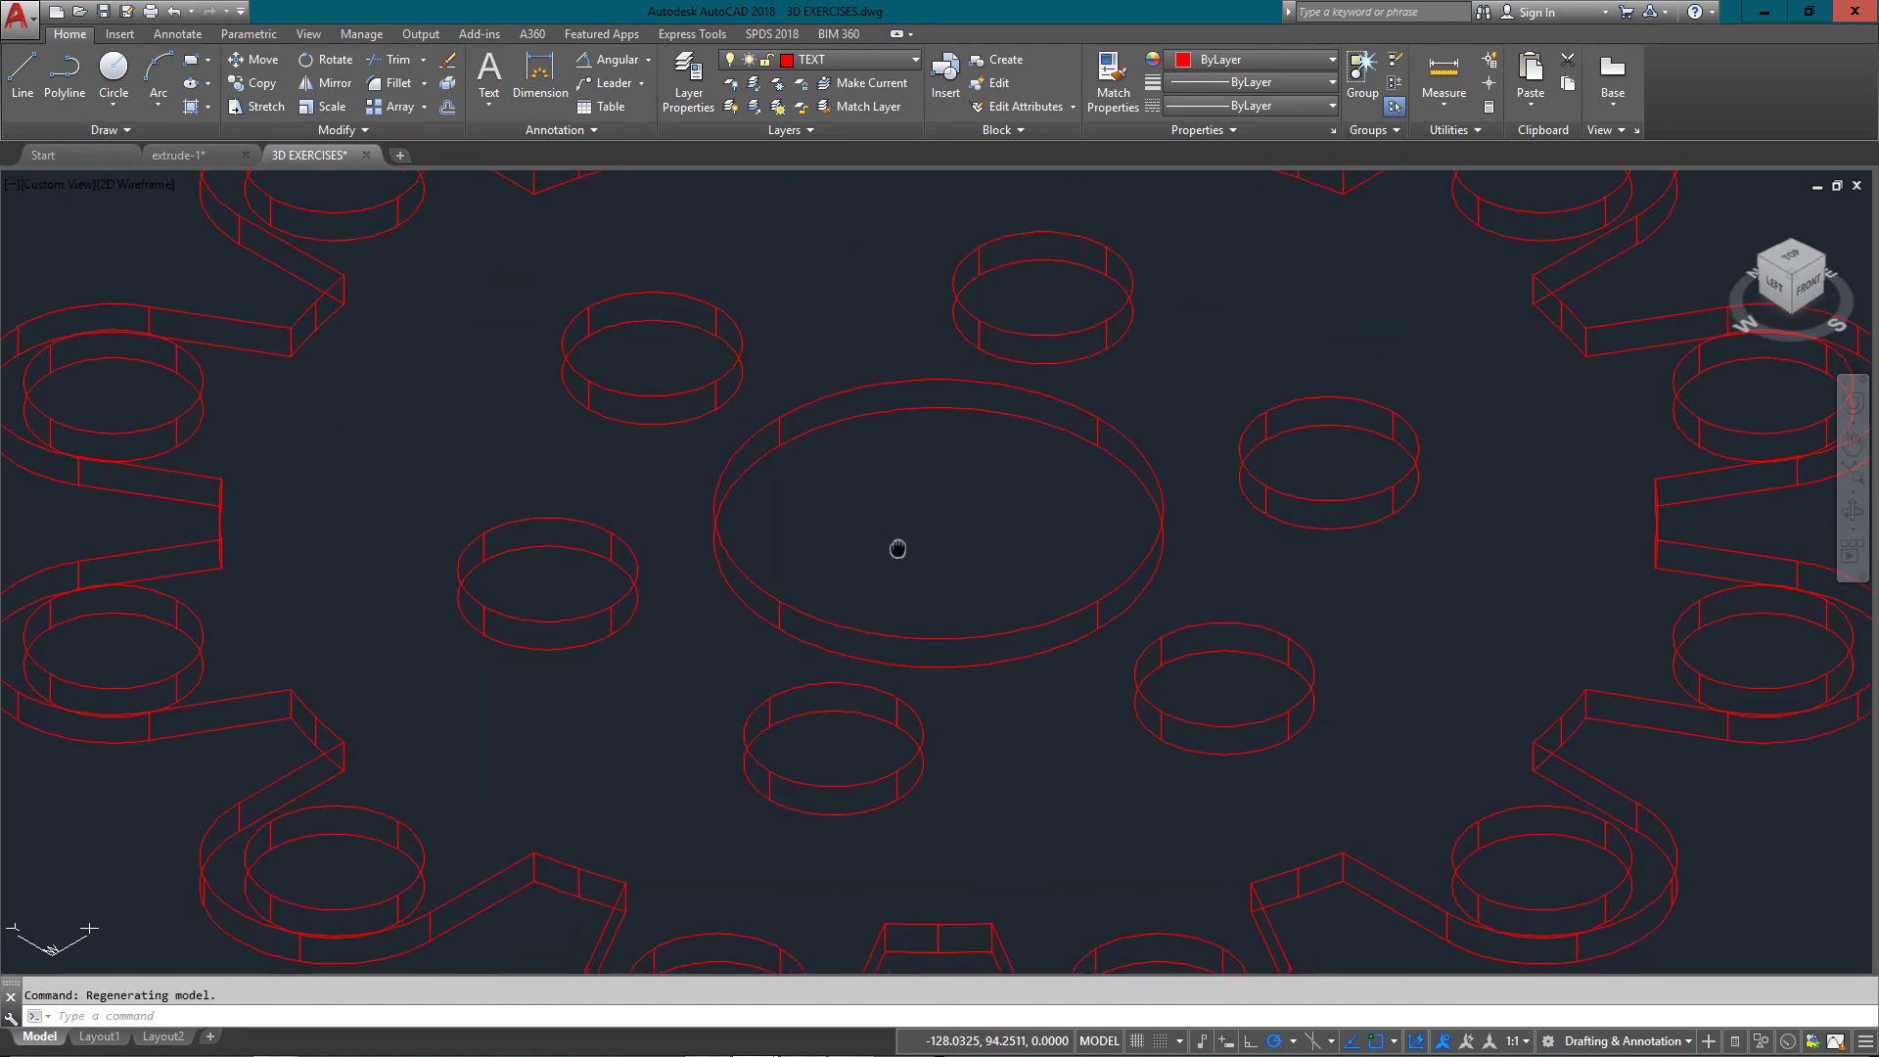
pyautogui.scroll(-4, 898, 546)
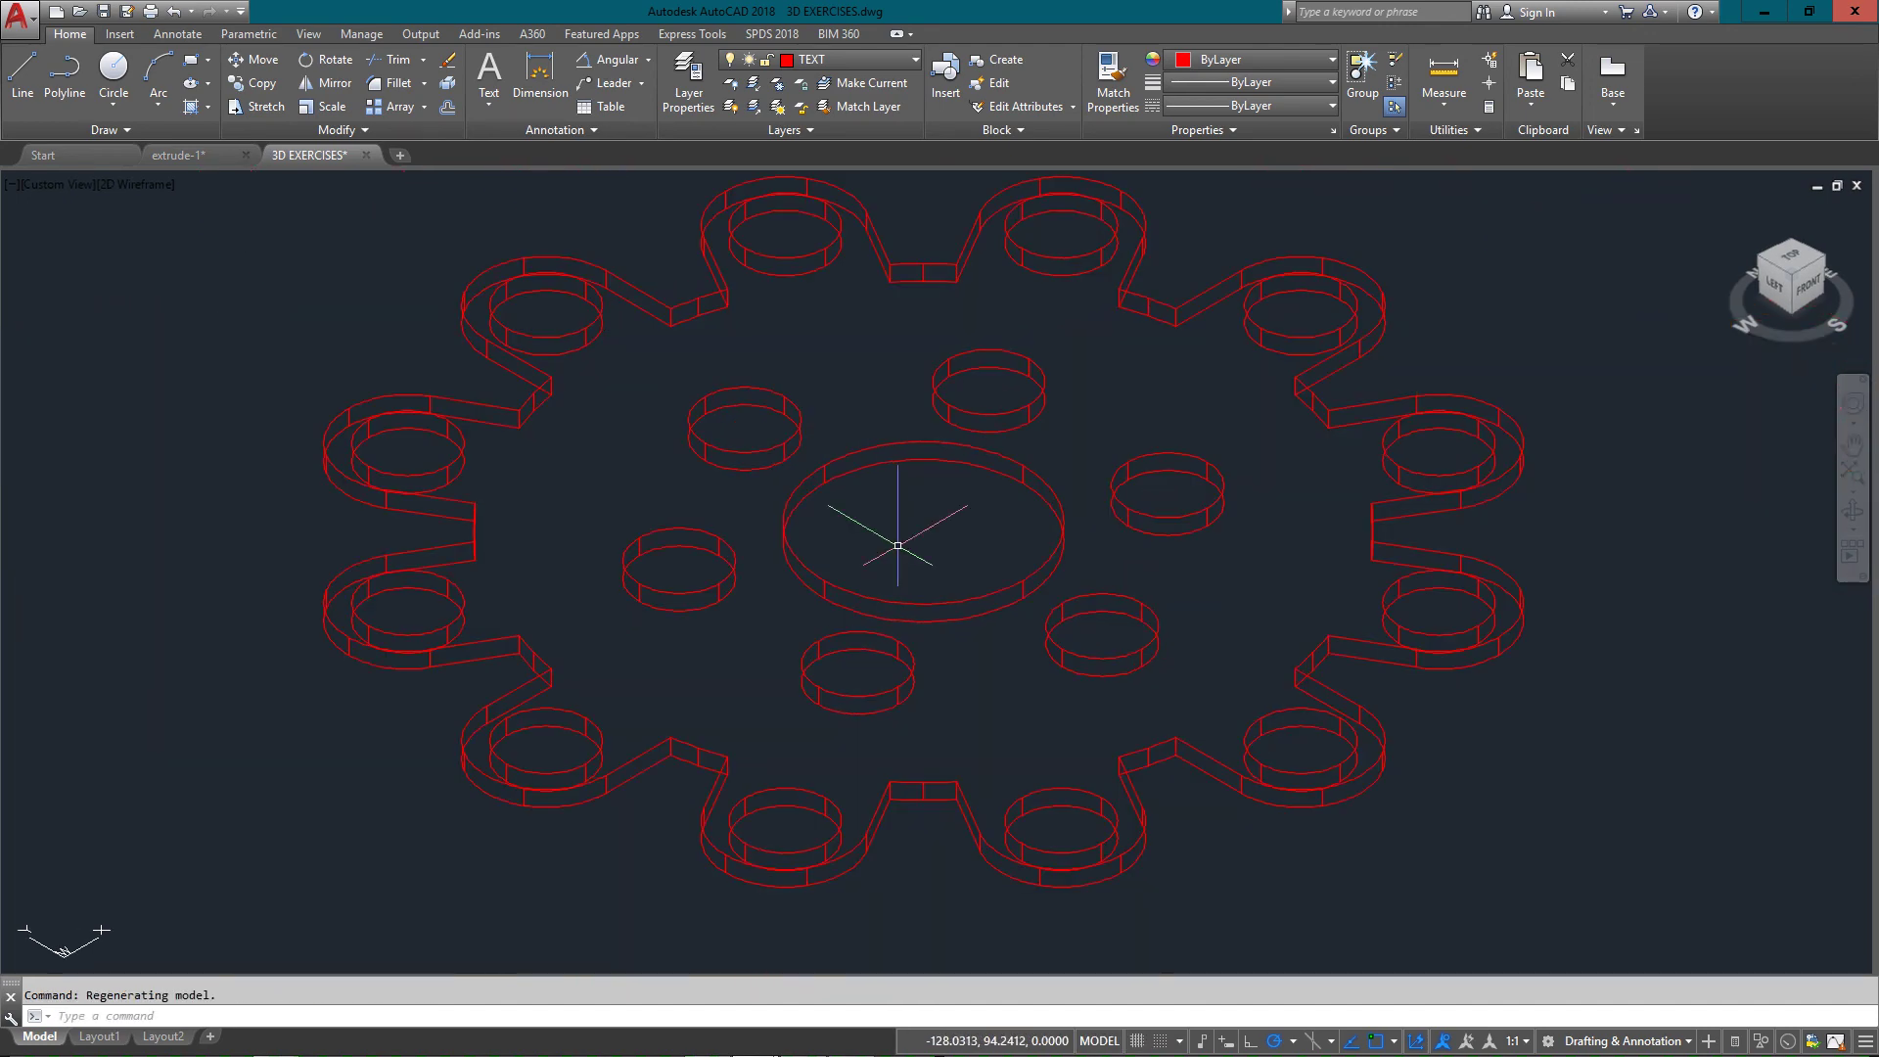
# - Switch the model to the SE Isometric view and frame the red 3D sprocket with a zoom window
pyautogui.click(310, 36)
pyautogui.click(844, 63)
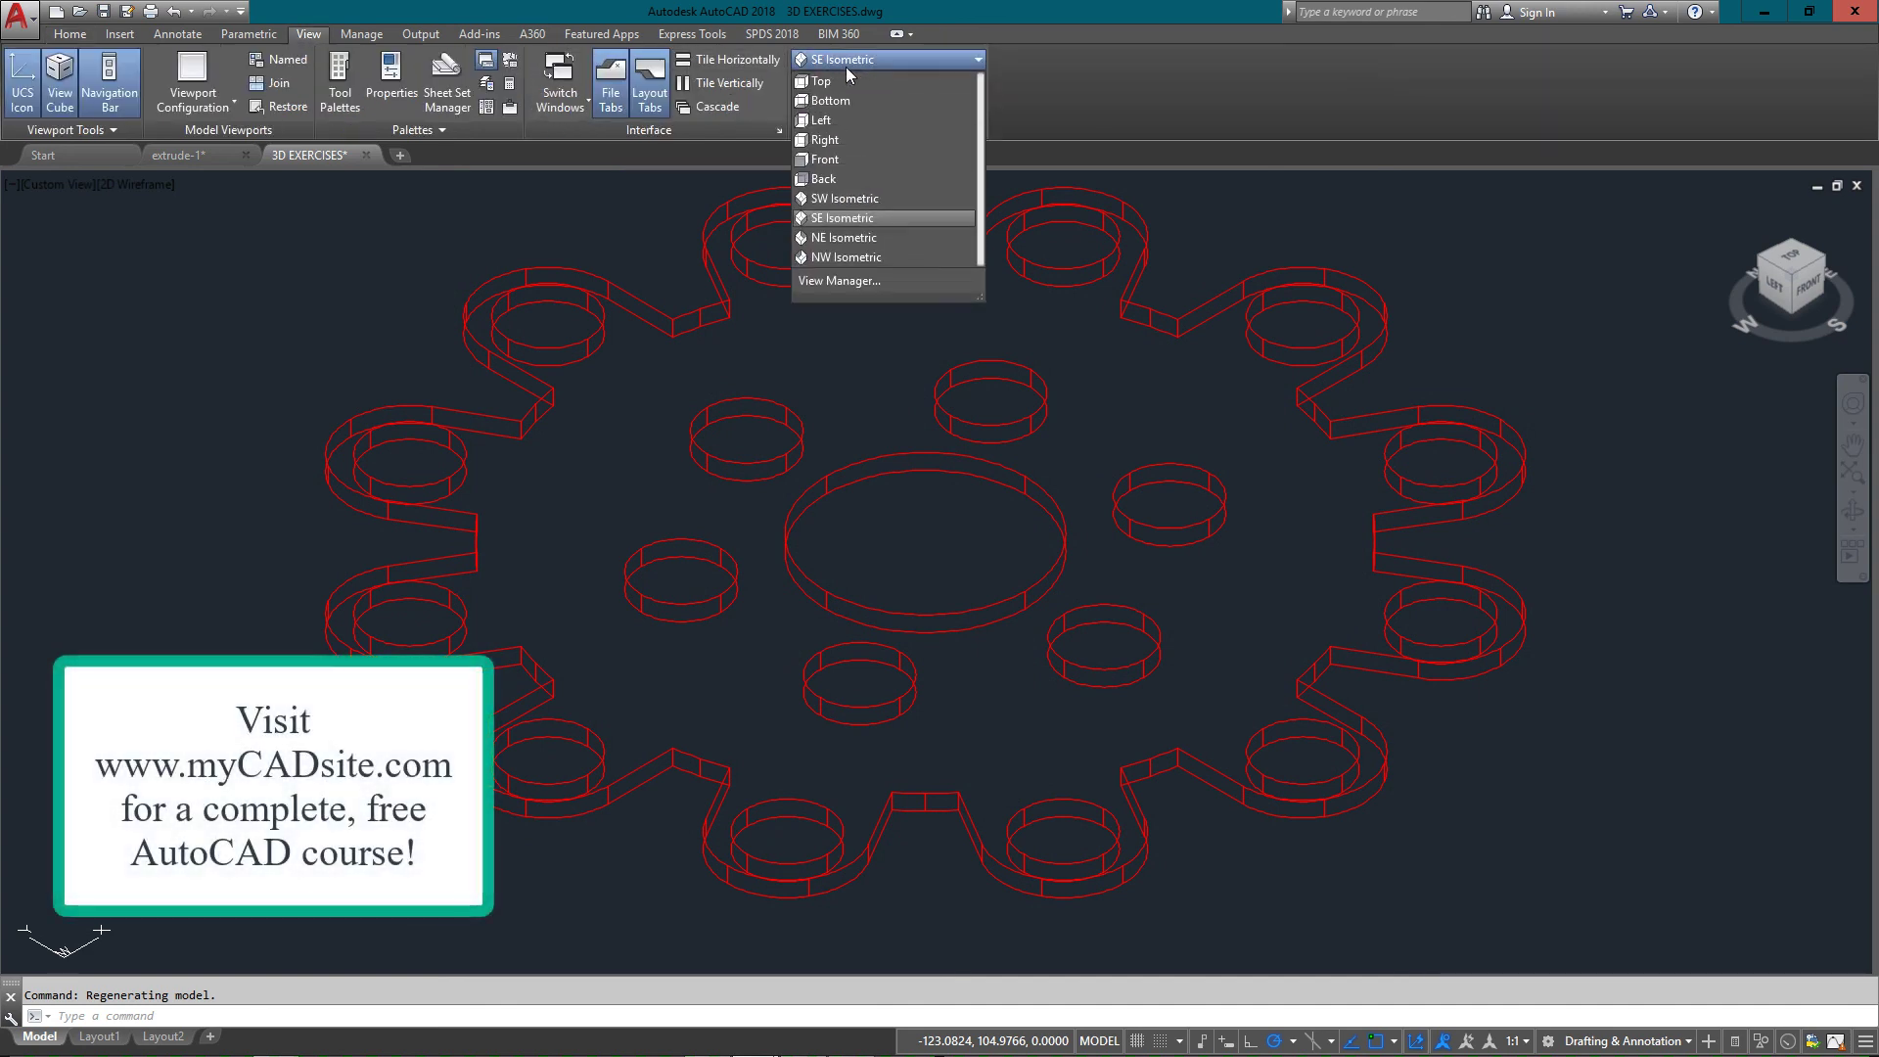
pyautogui.click(847, 218)
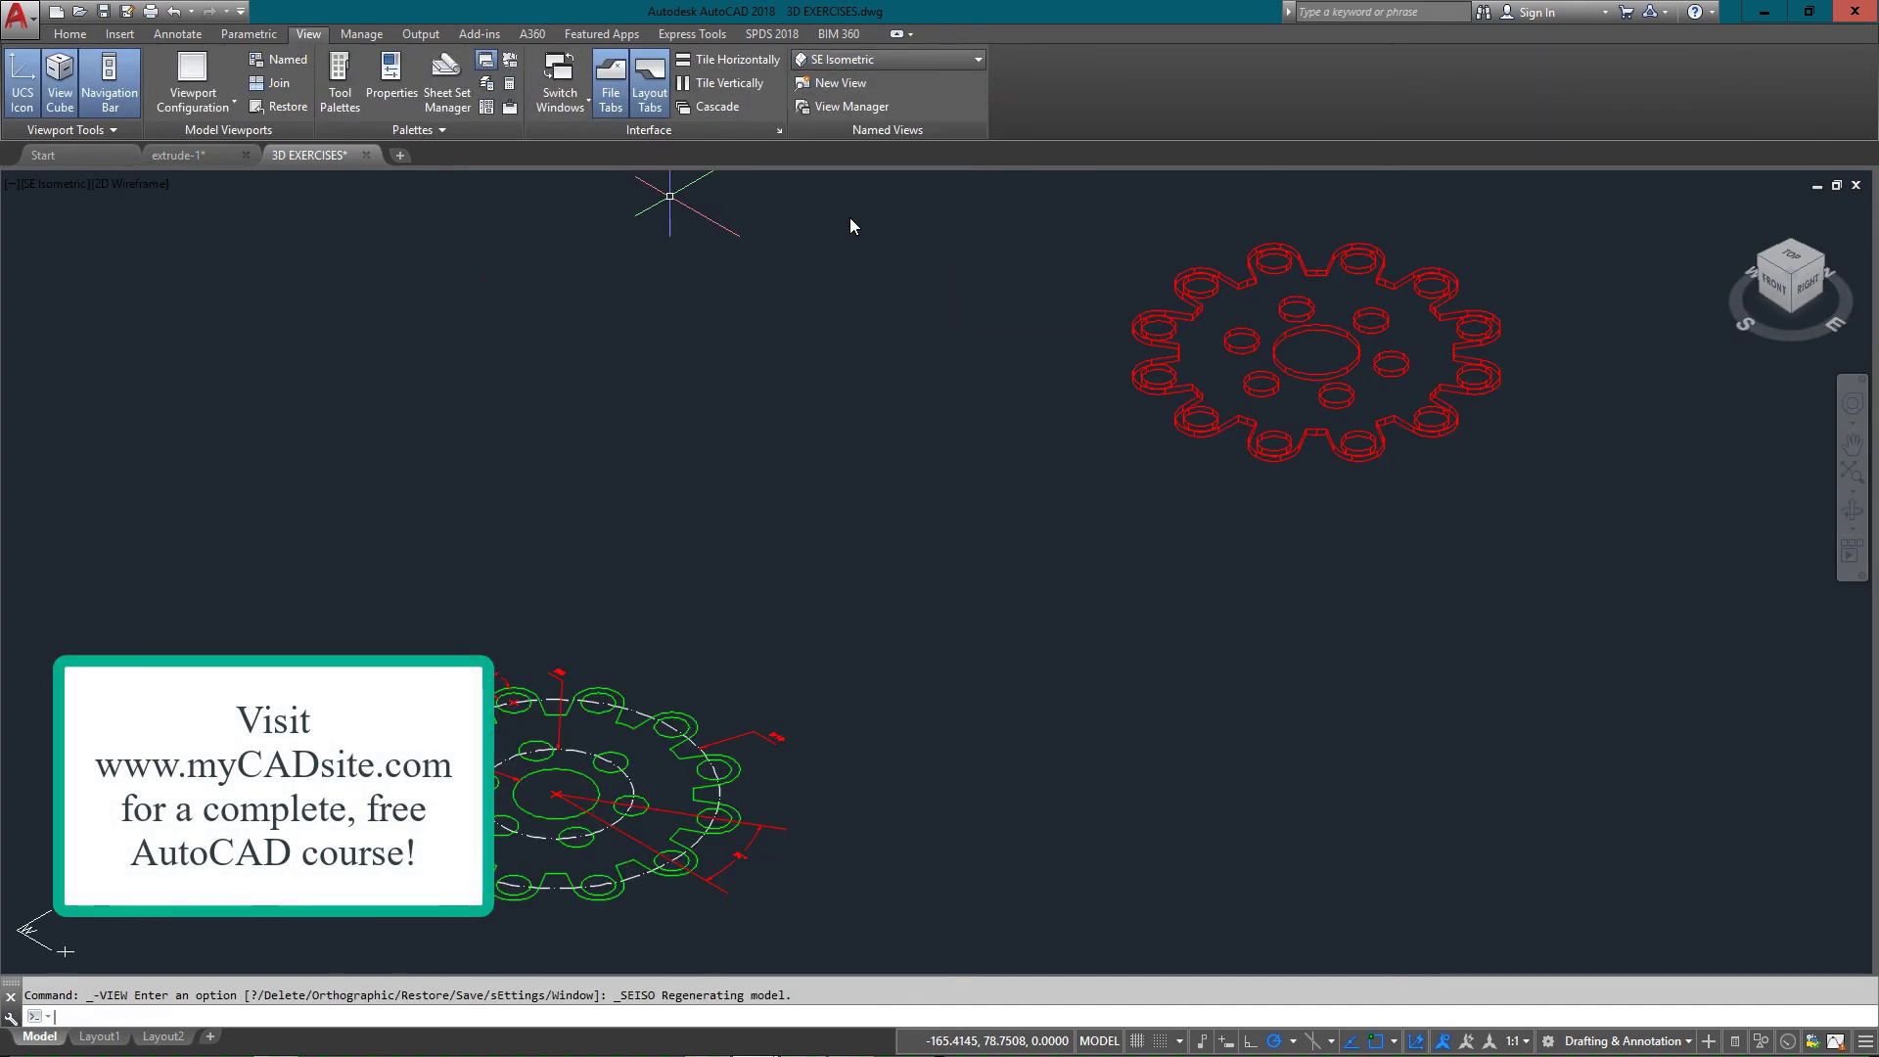
pyautogui.moveTo(1078, 374); pyautogui.dragTo(943, 446, button='middle')
pyautogui.write('z')
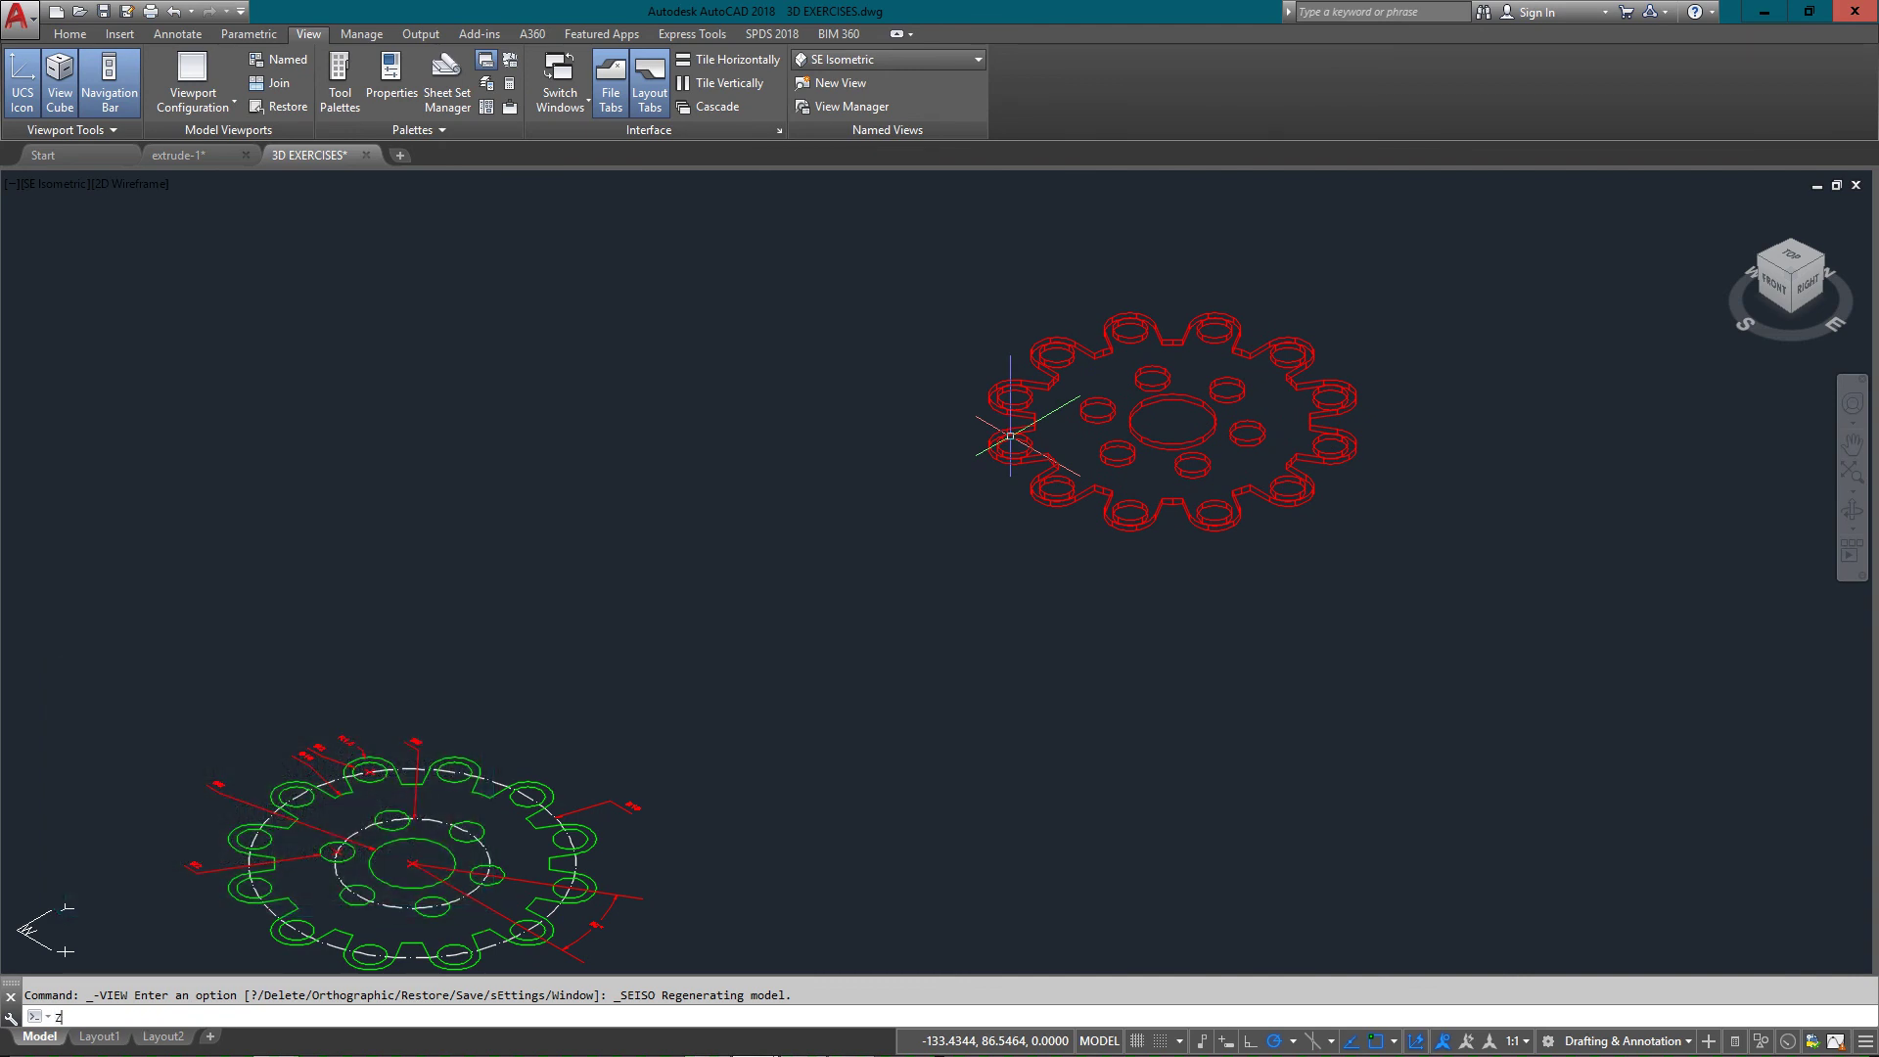
pyautogui.press('Return')
pyautogui.click(923, 260)
pyautogui.click(1475, 608)
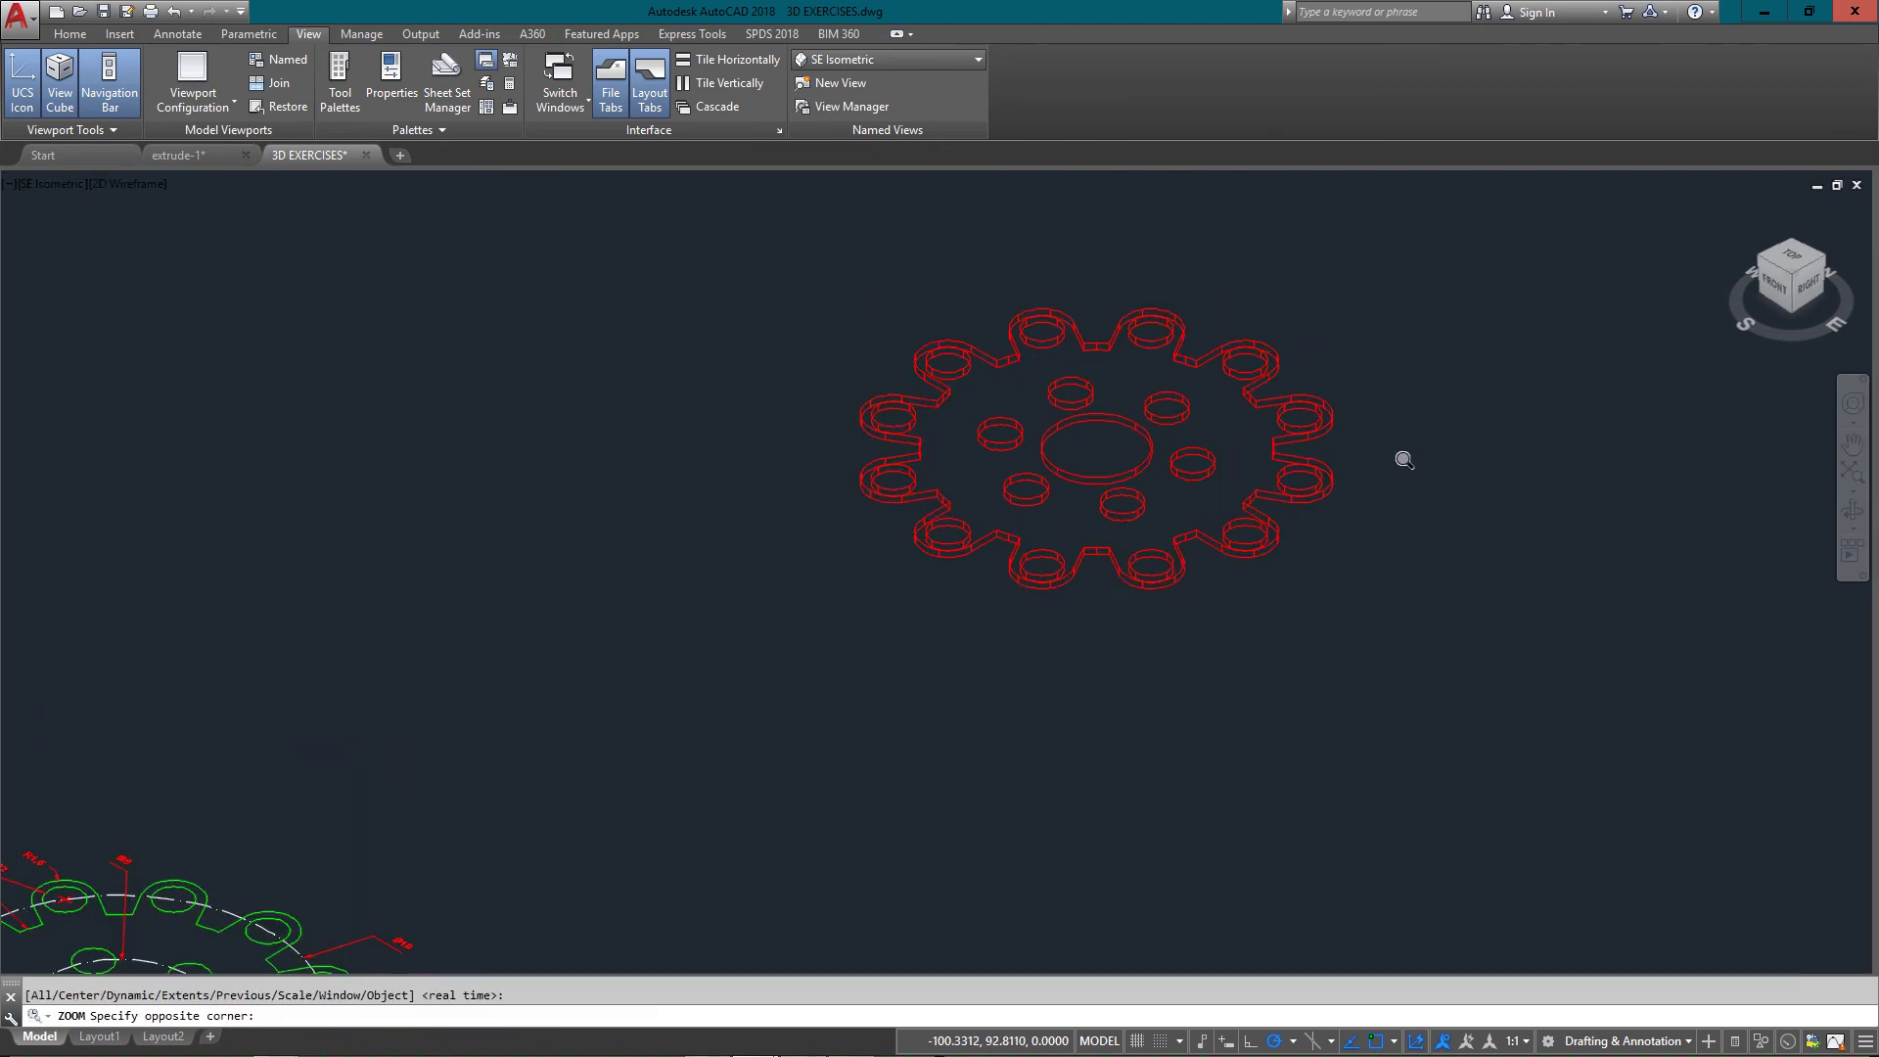